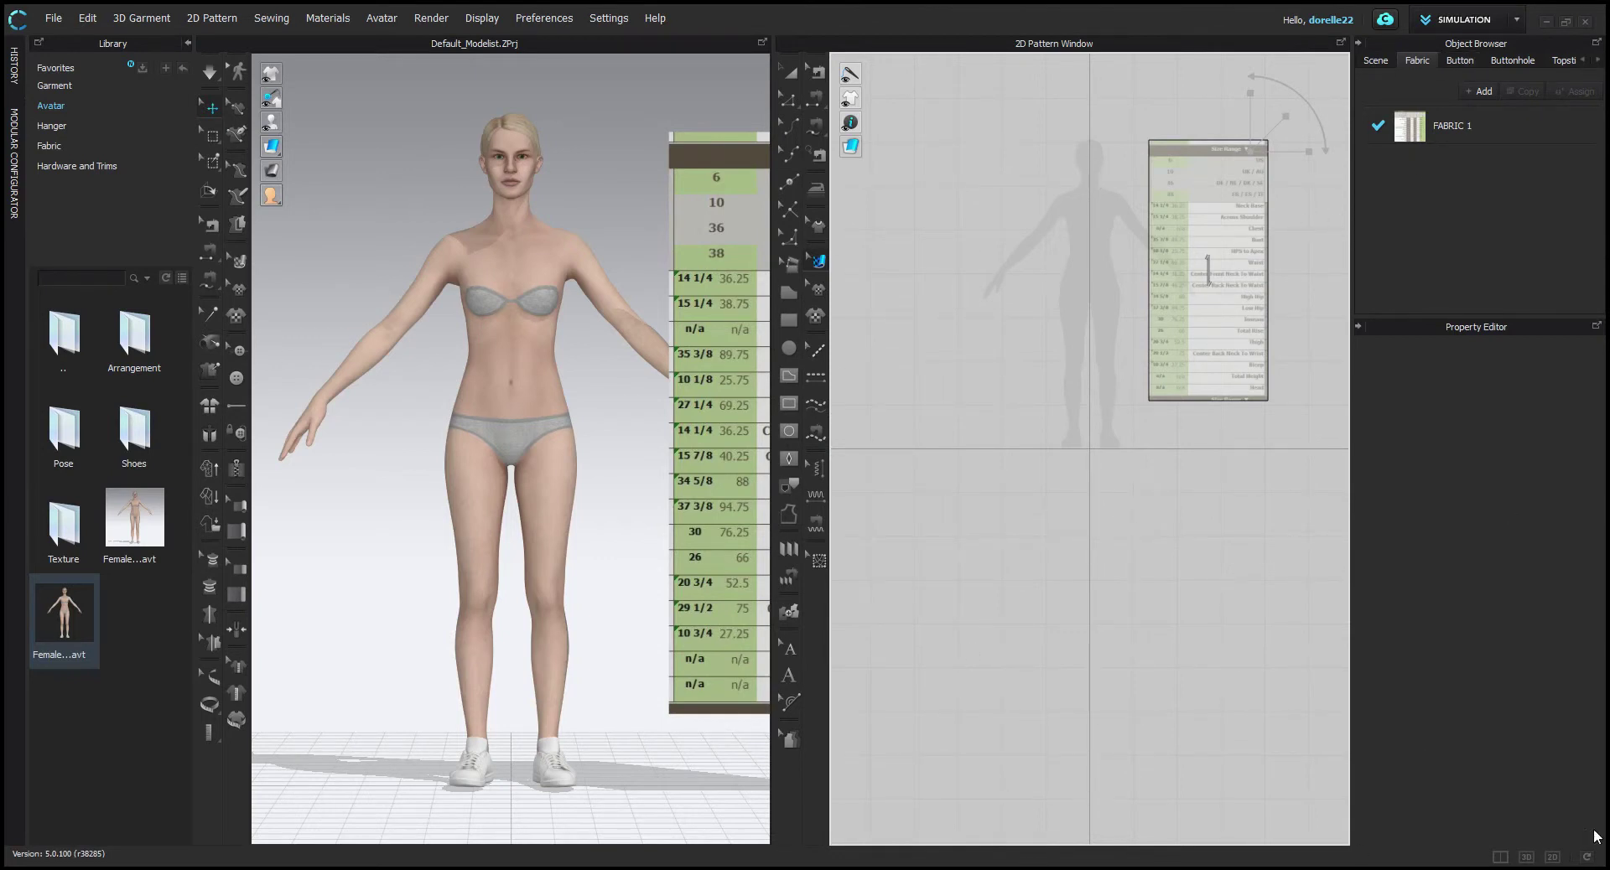
Show only the 3D garment view, collapse the Object Browser and Property Editor, and shift the avatar with its size chart aside.
left_click(1526, 856)
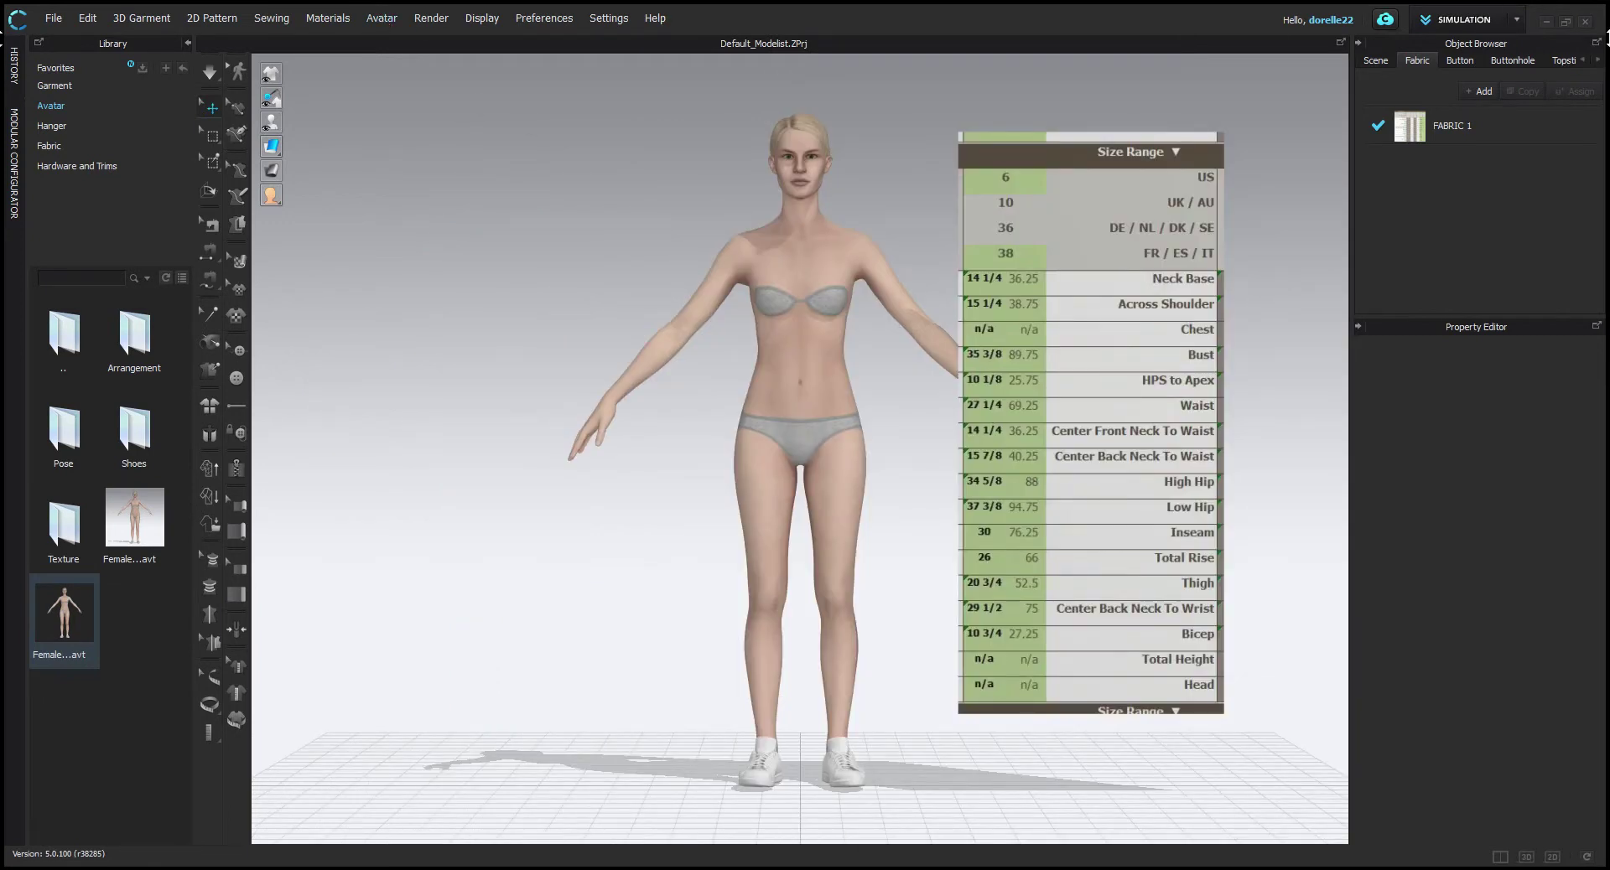
left_click(1357, 44)
left_click(1357, 43)
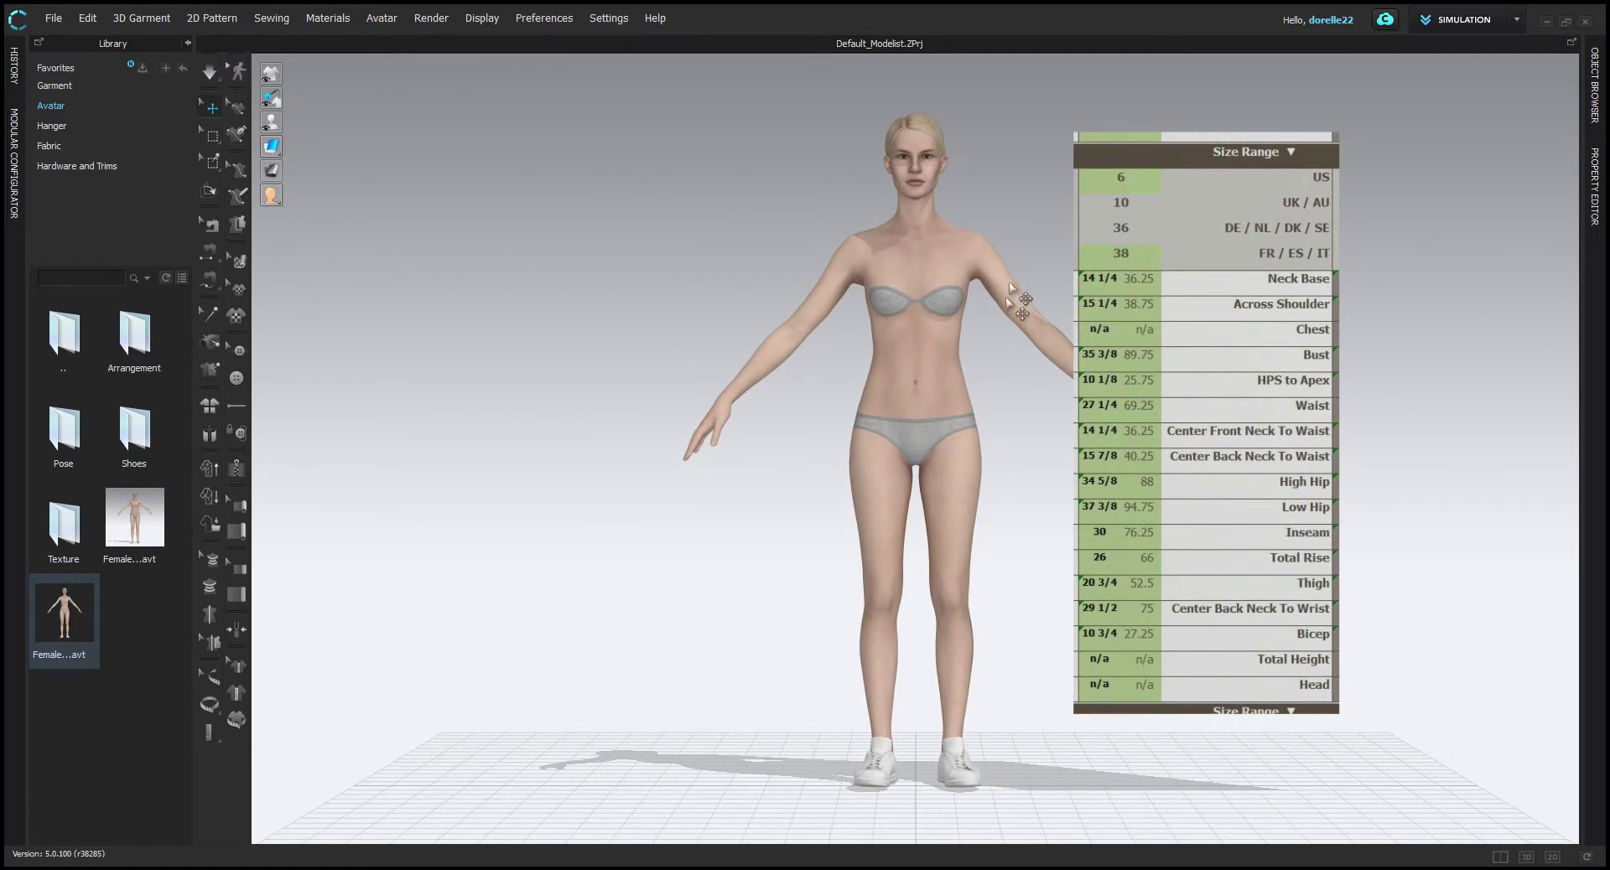
middle_click_drag(1023, 310, 1233, 306)
Open the Avatar Editor and place it beside the avatar so the body and size chart stay uncovered.
left_click(383, 19)
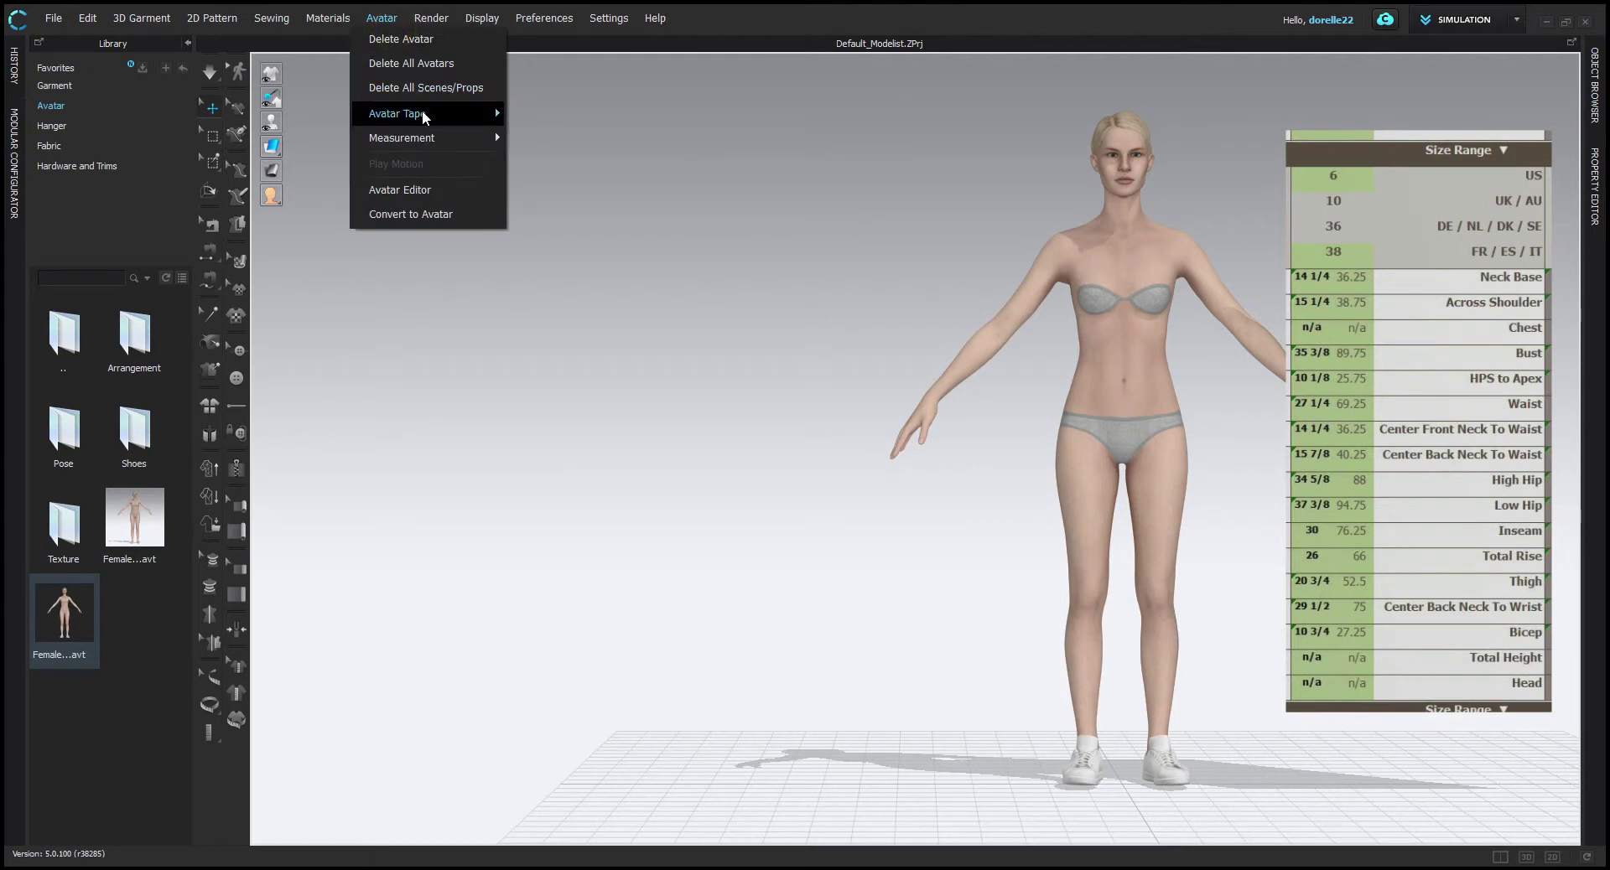
left_click(467, 199)
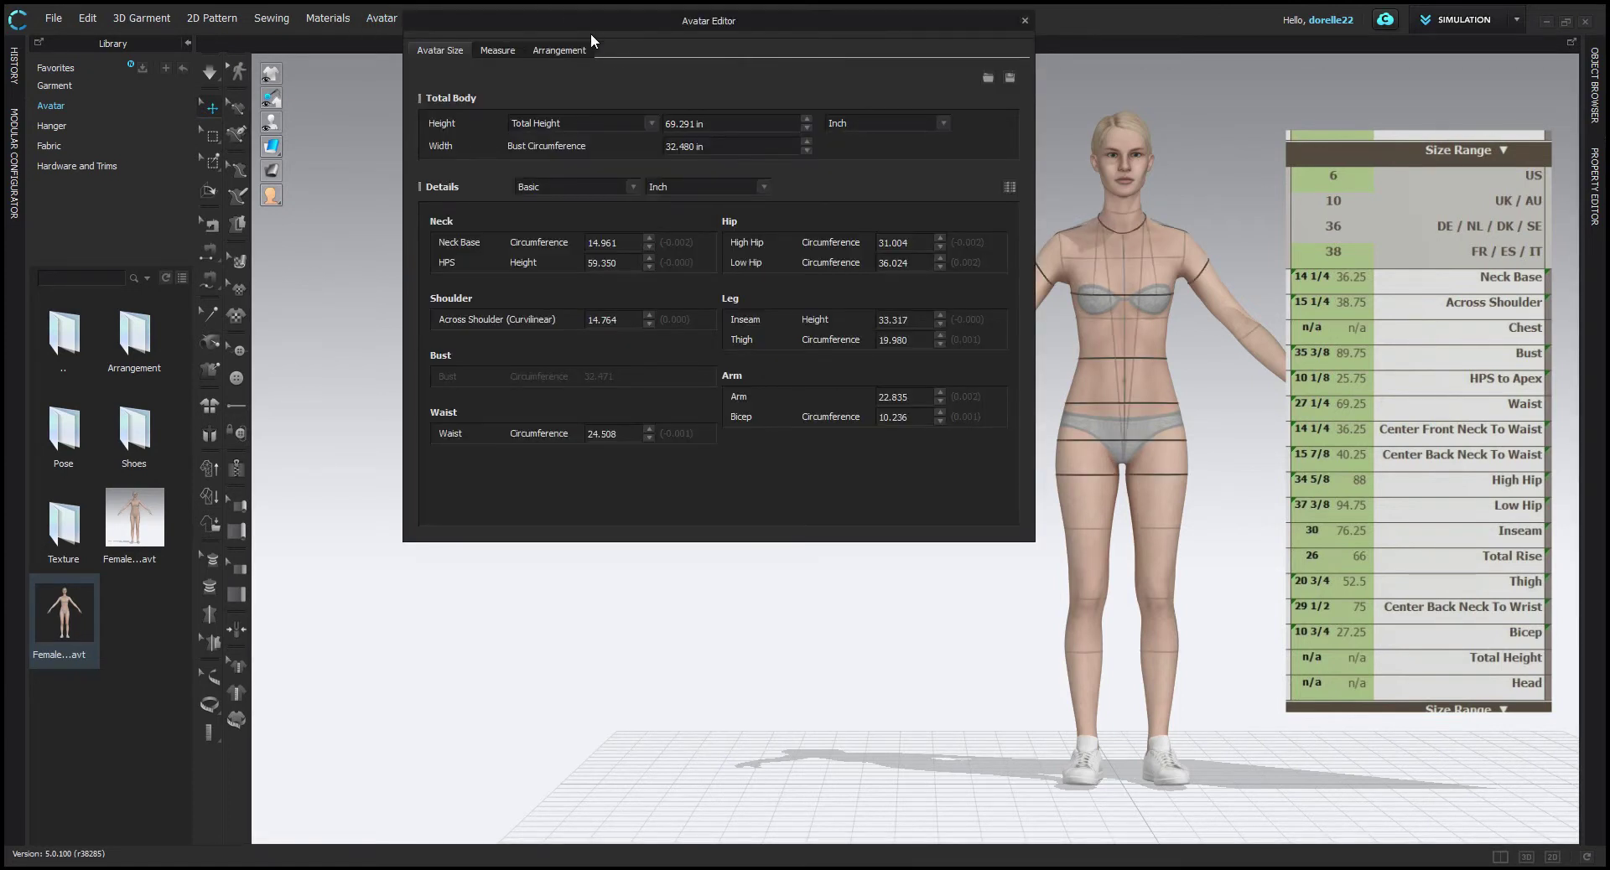
left_click_drag(604, 21, 448, 65)
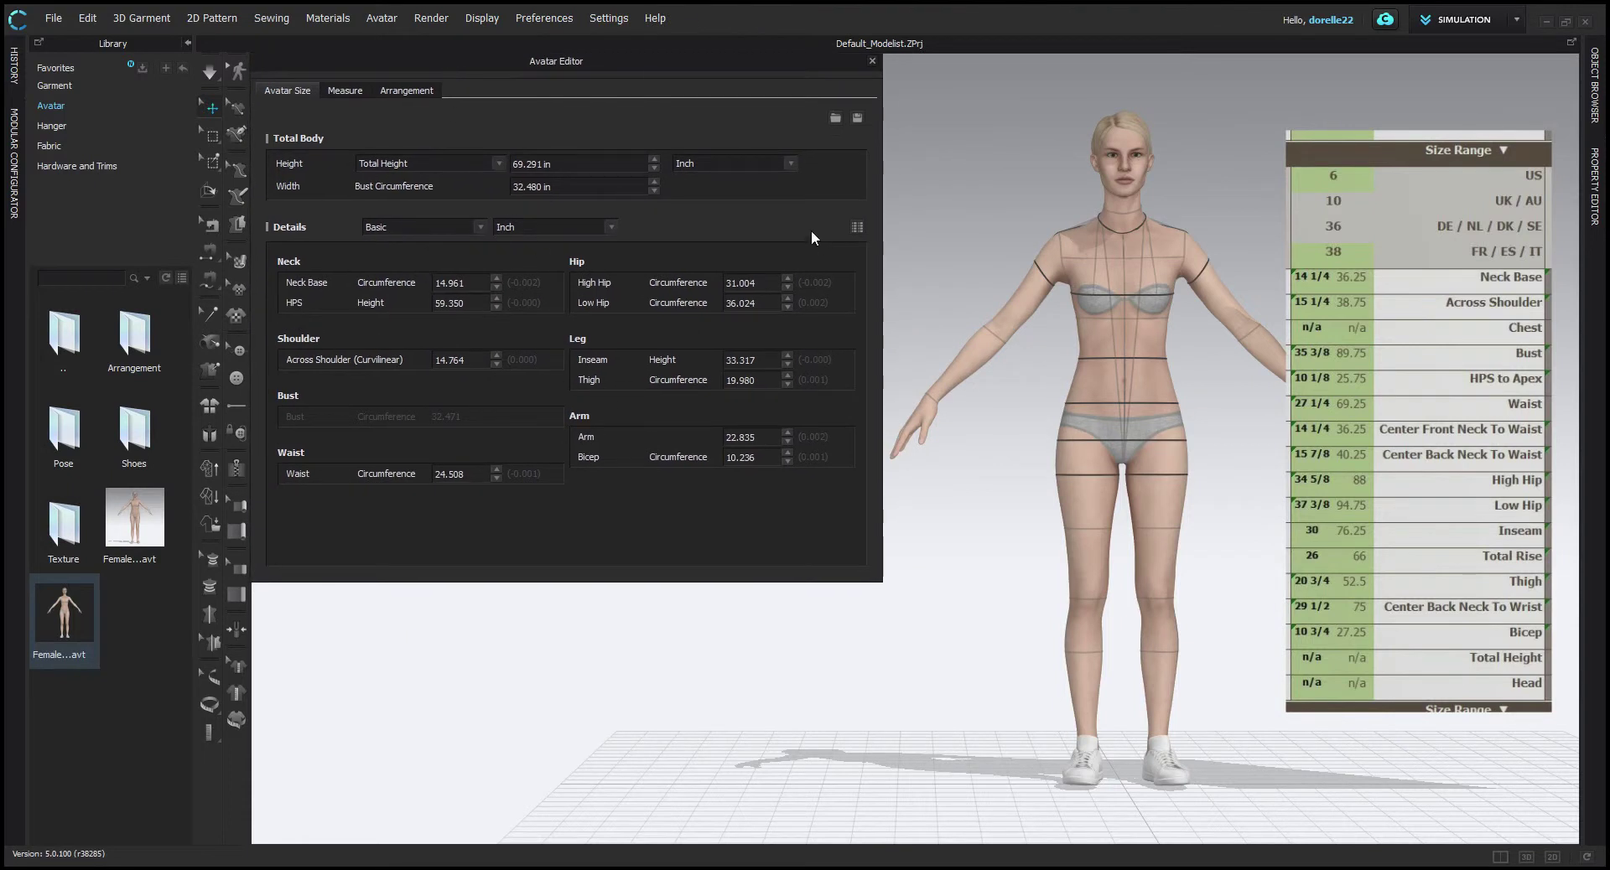
Switch the measurement details to Advanced with non-editable measurements included, enlarge the editor, and review the measurement list.
left_click(432, 224)
left_click(434, 209)
left_click(858, 224)
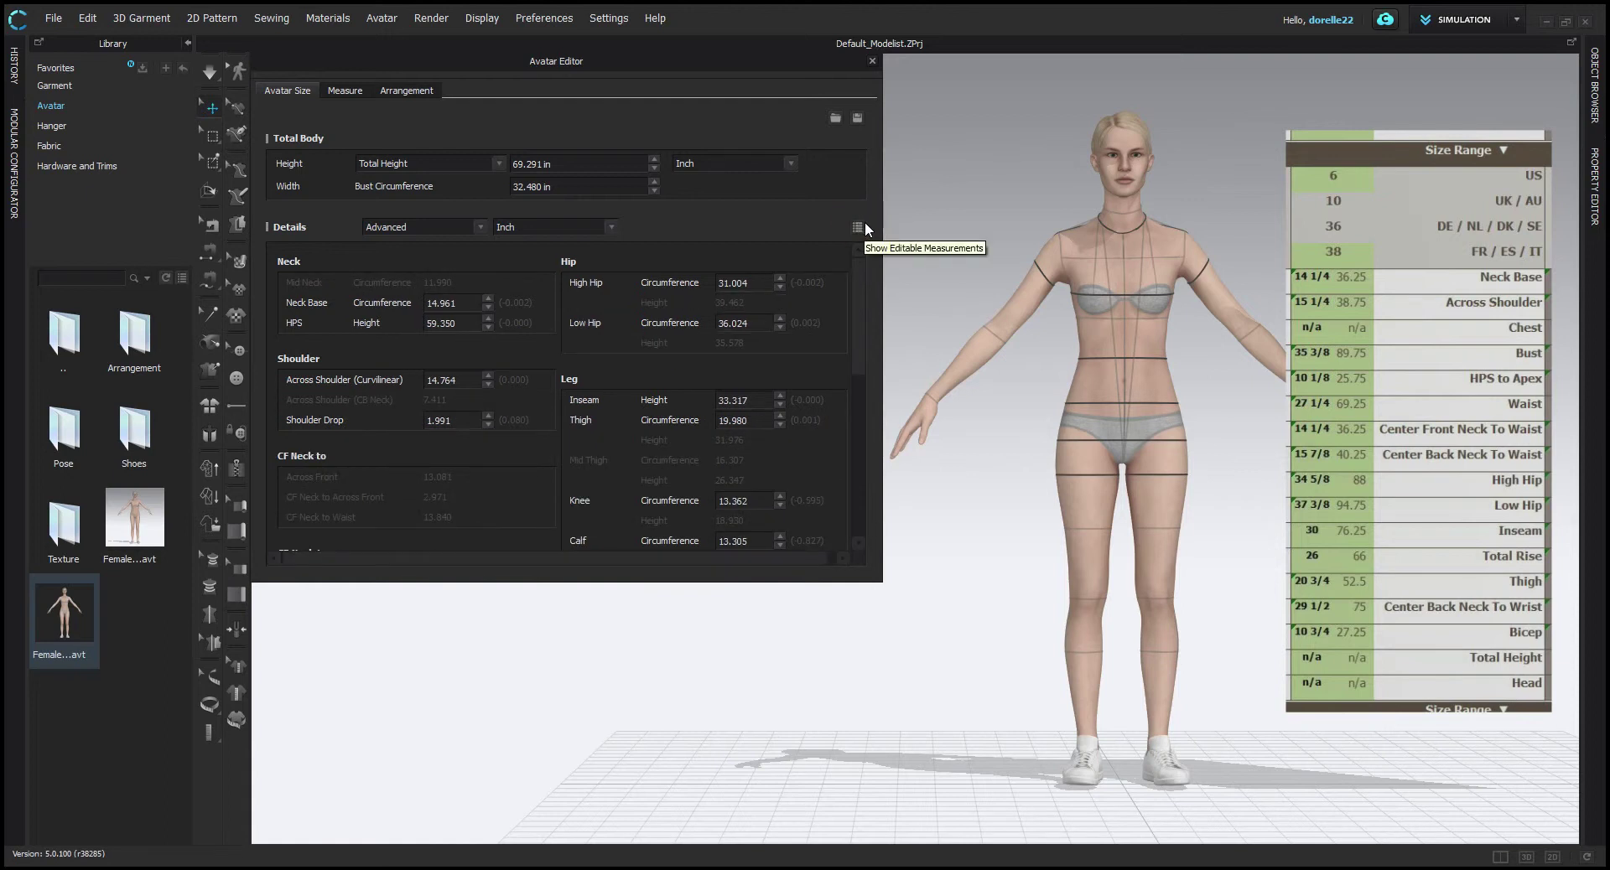
left_click_drag(876, 578, 939, 848)
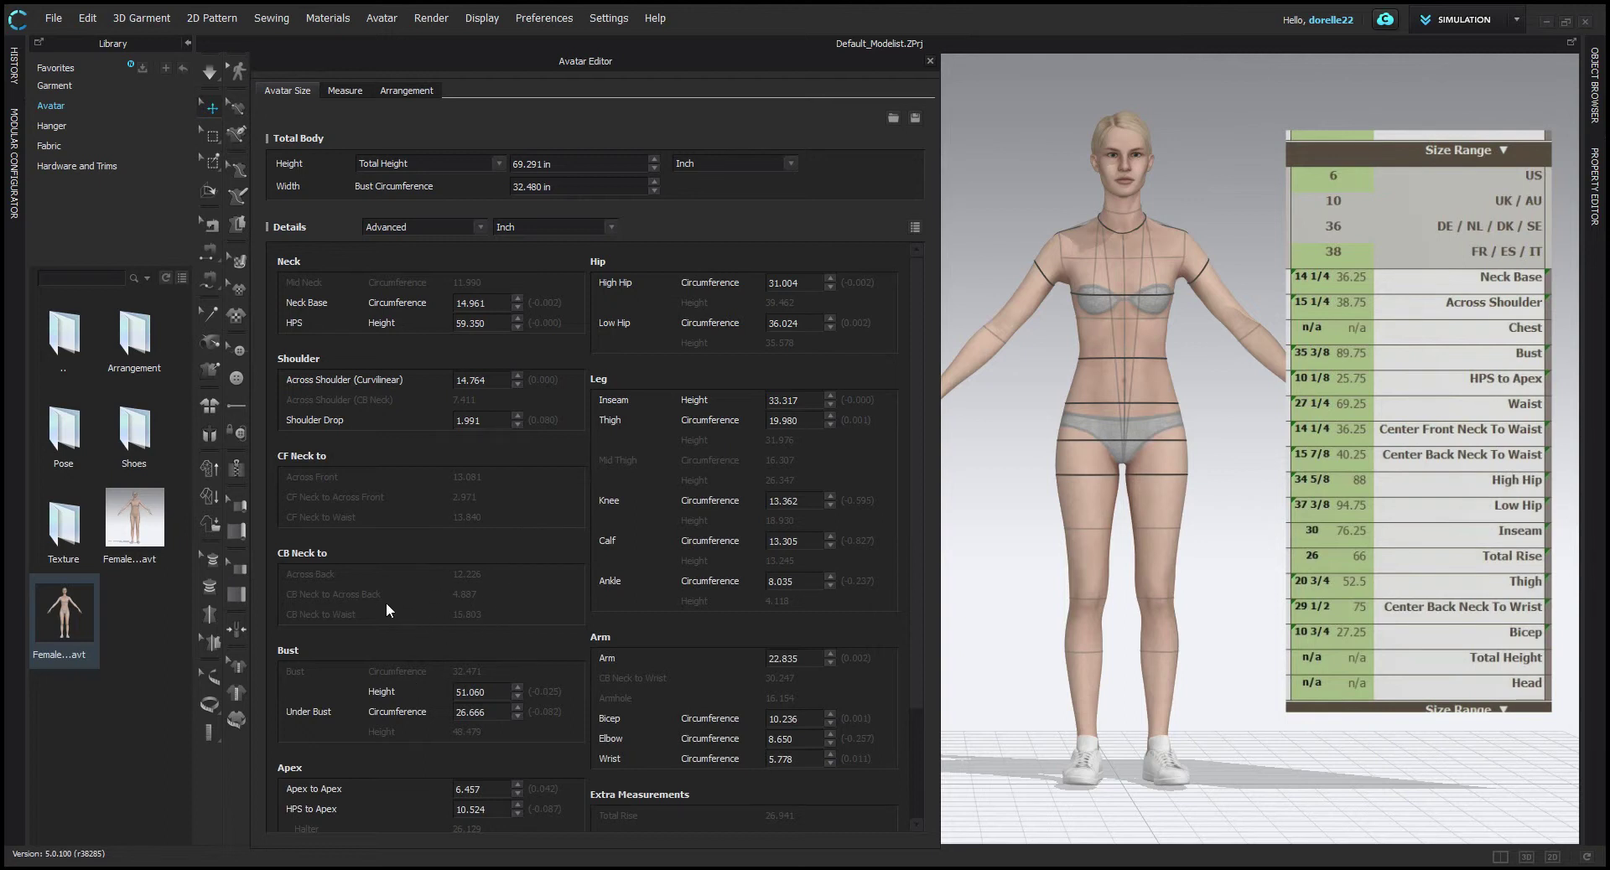
scroll(529, 637, "down", 3)
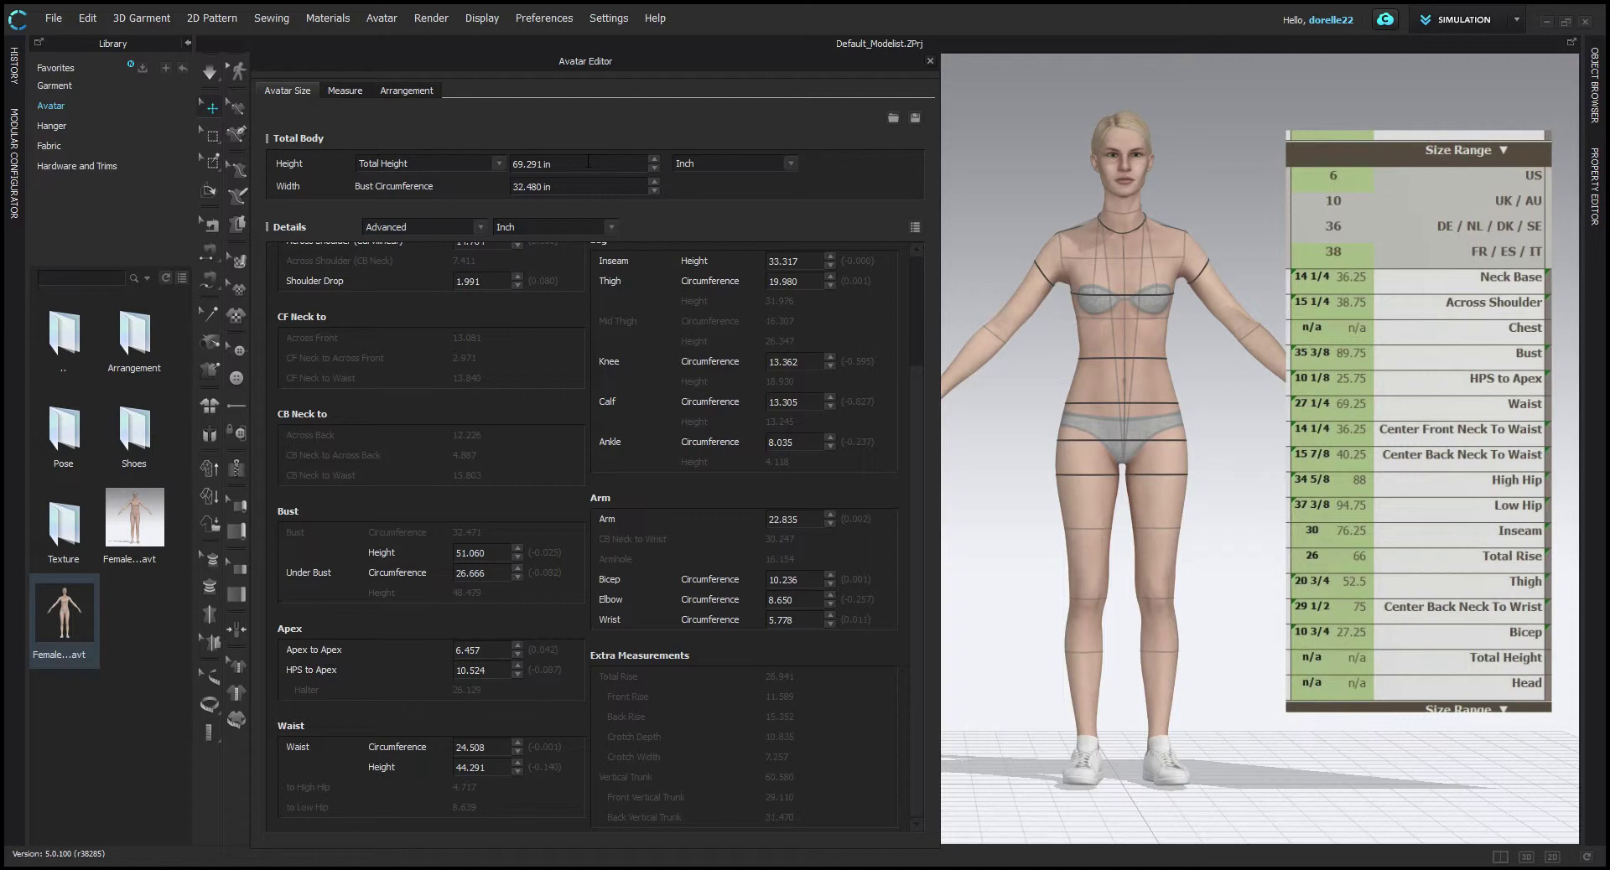
scroll(526, 354, "up", 3)
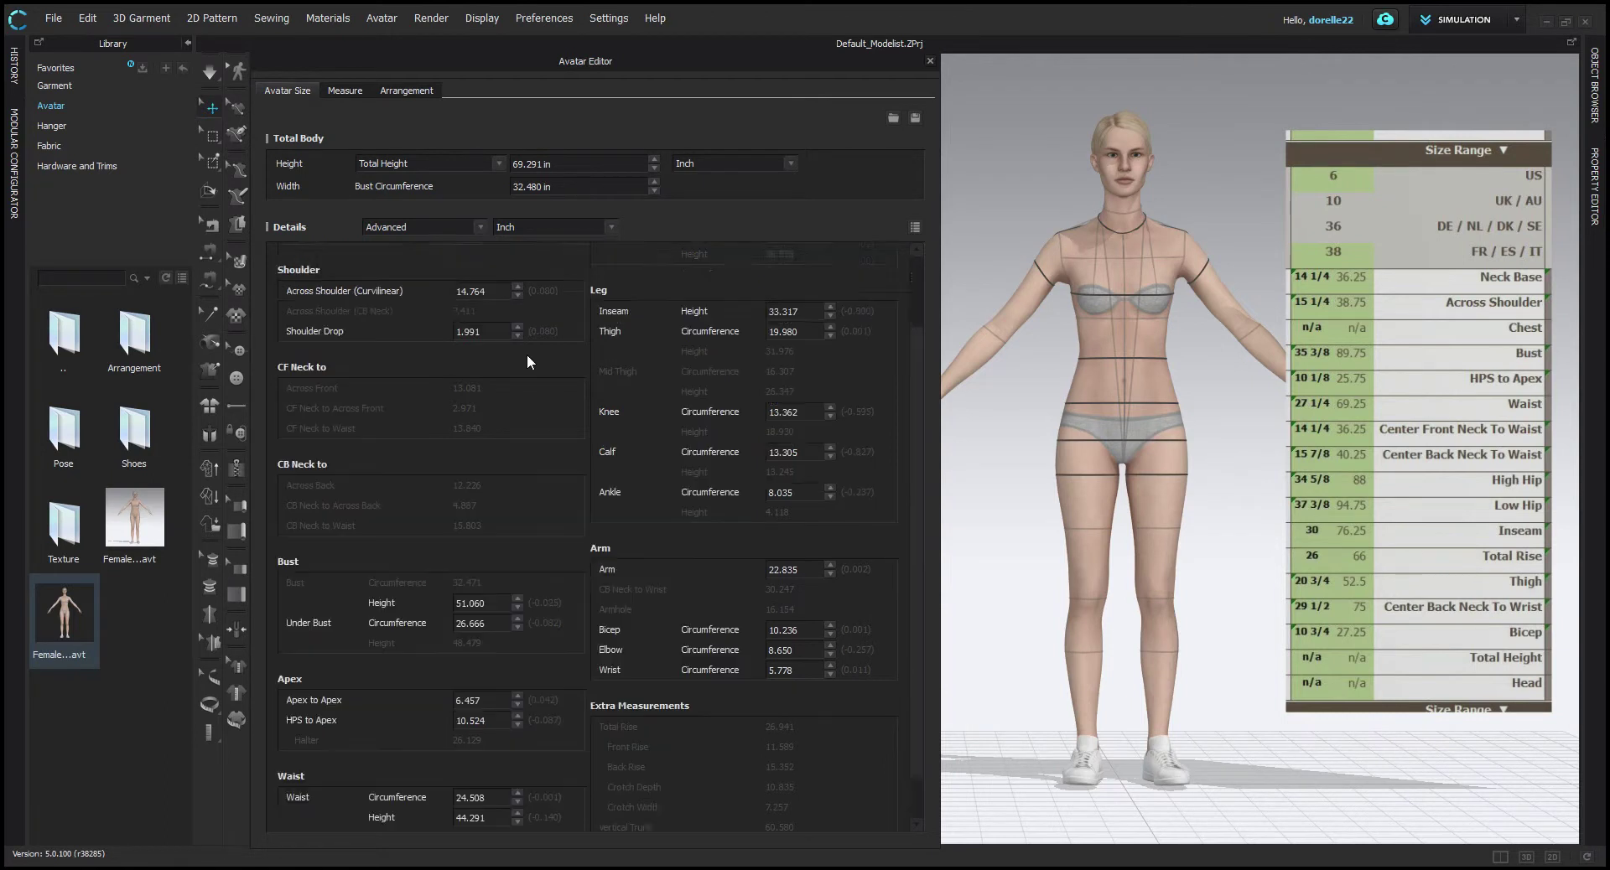
Set the avatar's neck base circumference to 14.25 in and the curvilinear across-shoulder measurement to 15.25 in.
left_click(1118, 231)
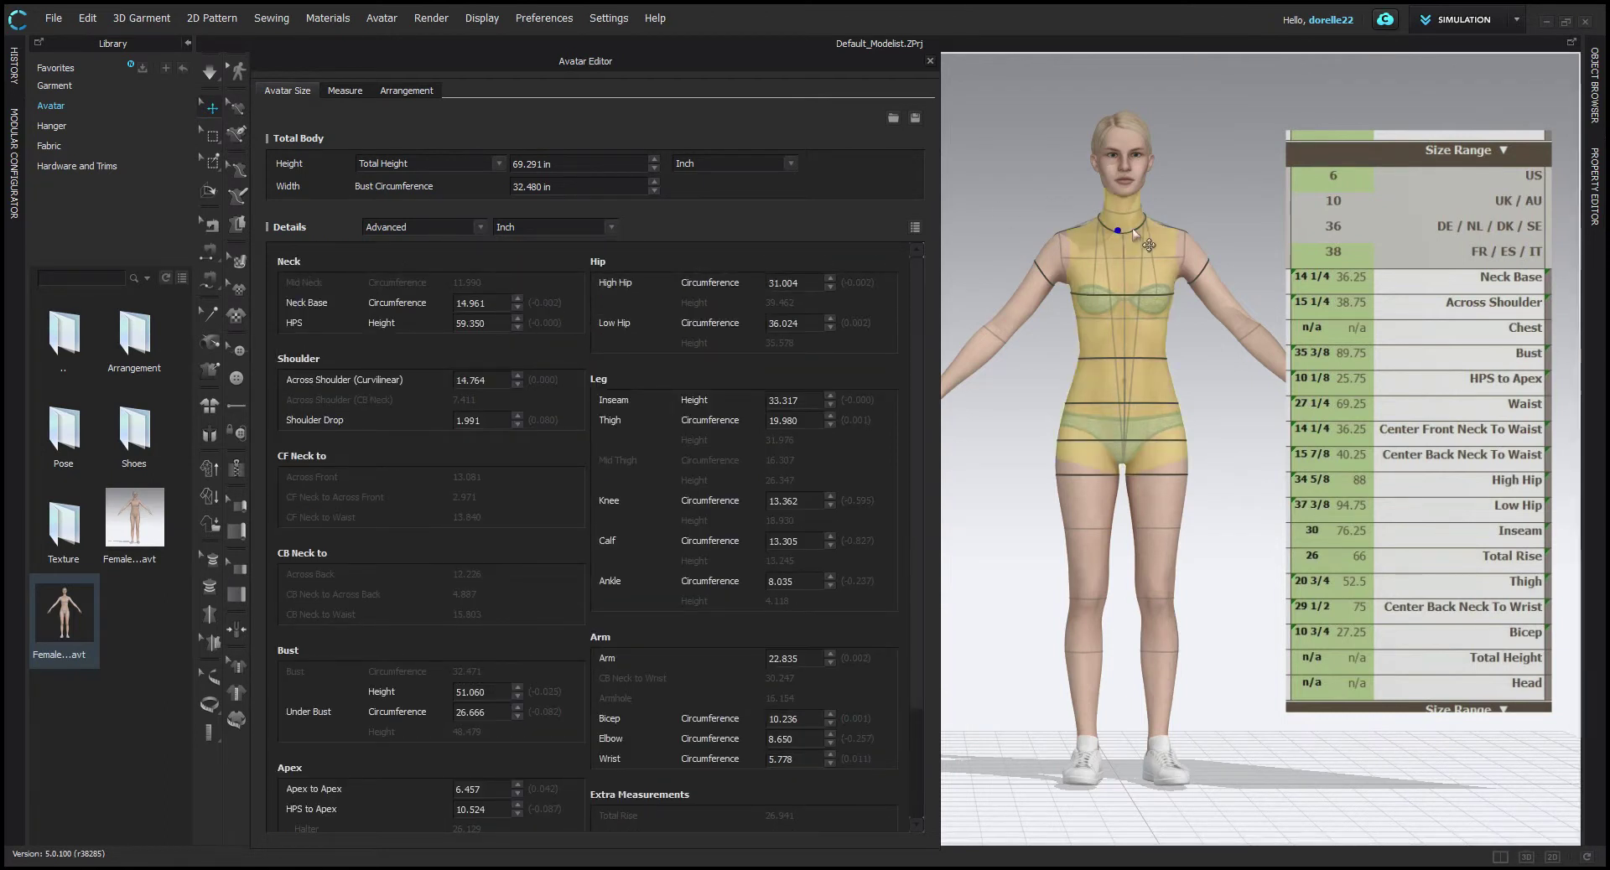
double_click(484, 303)
type("14.25")
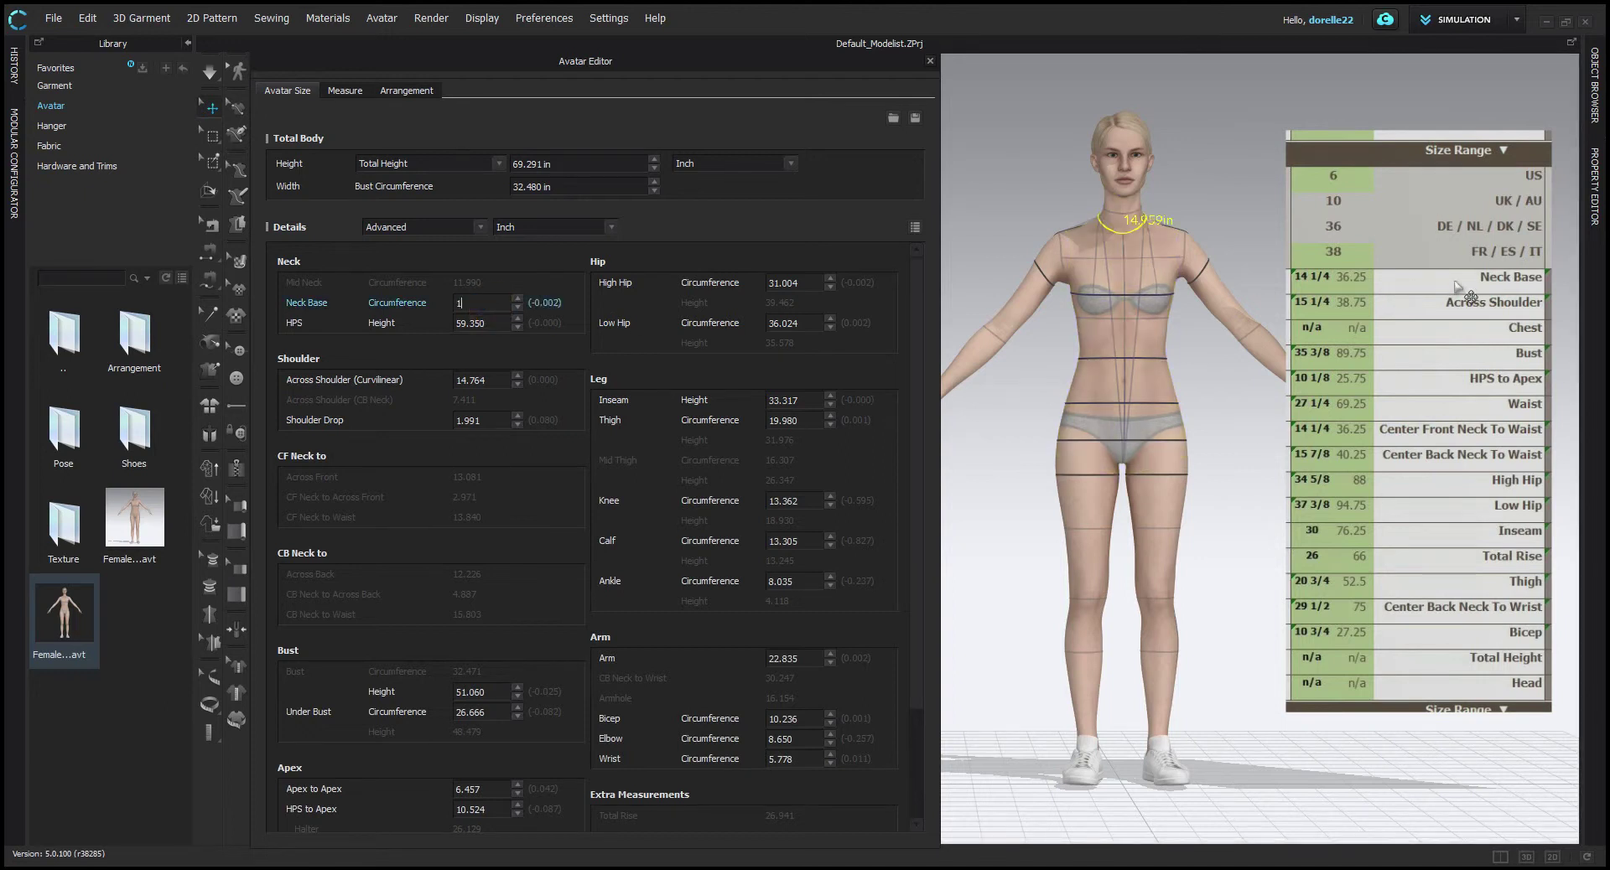
key("Return")
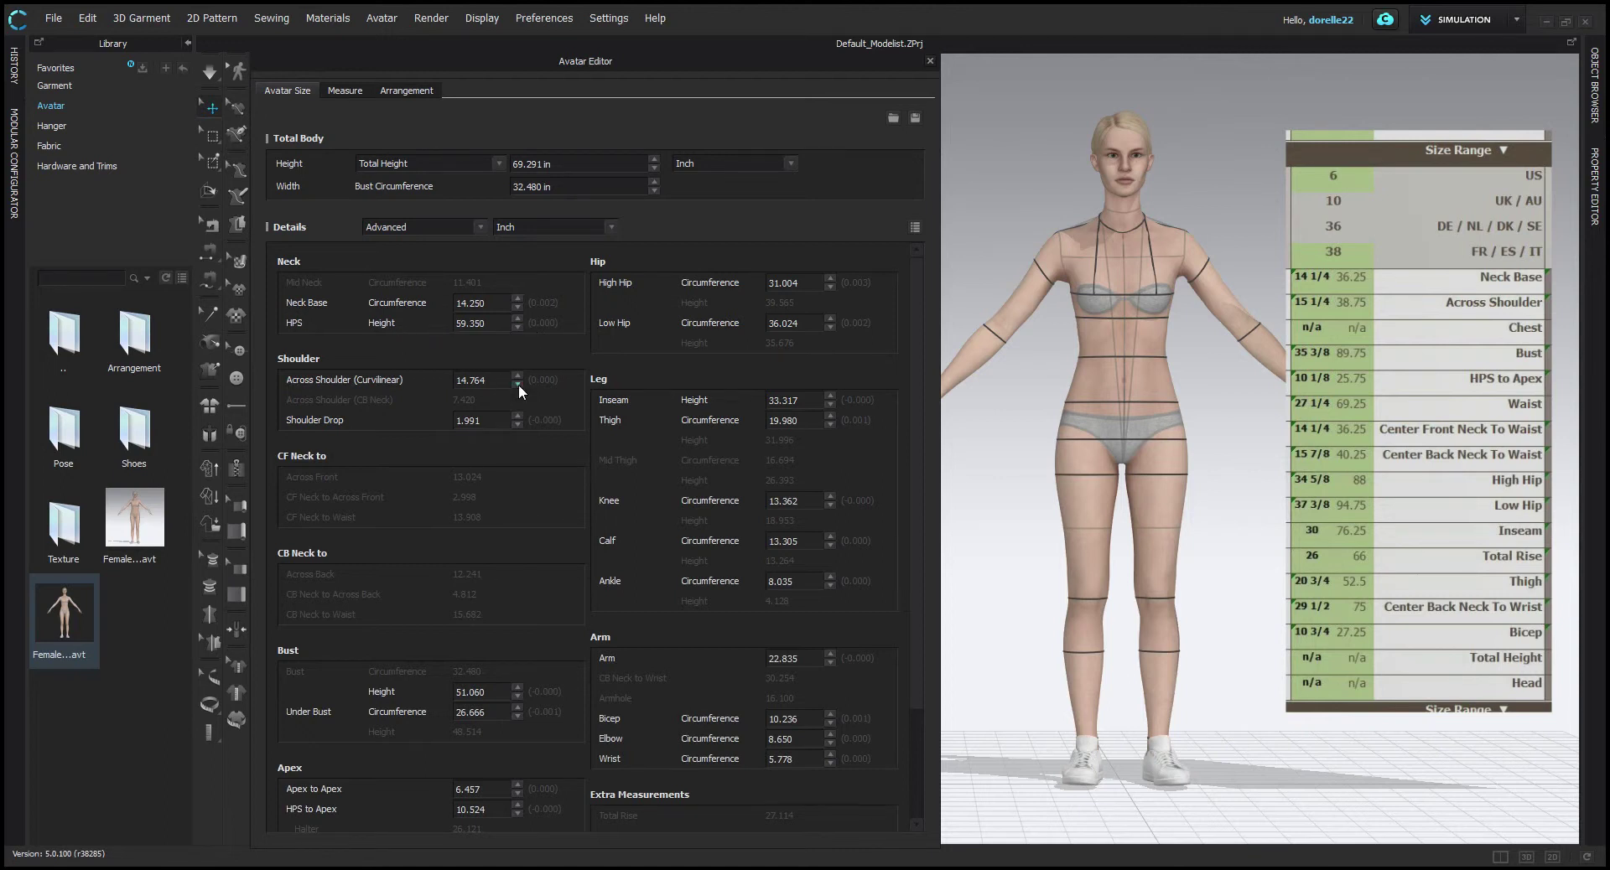
double_click(495, 379)
type("15.25")
key("Return")
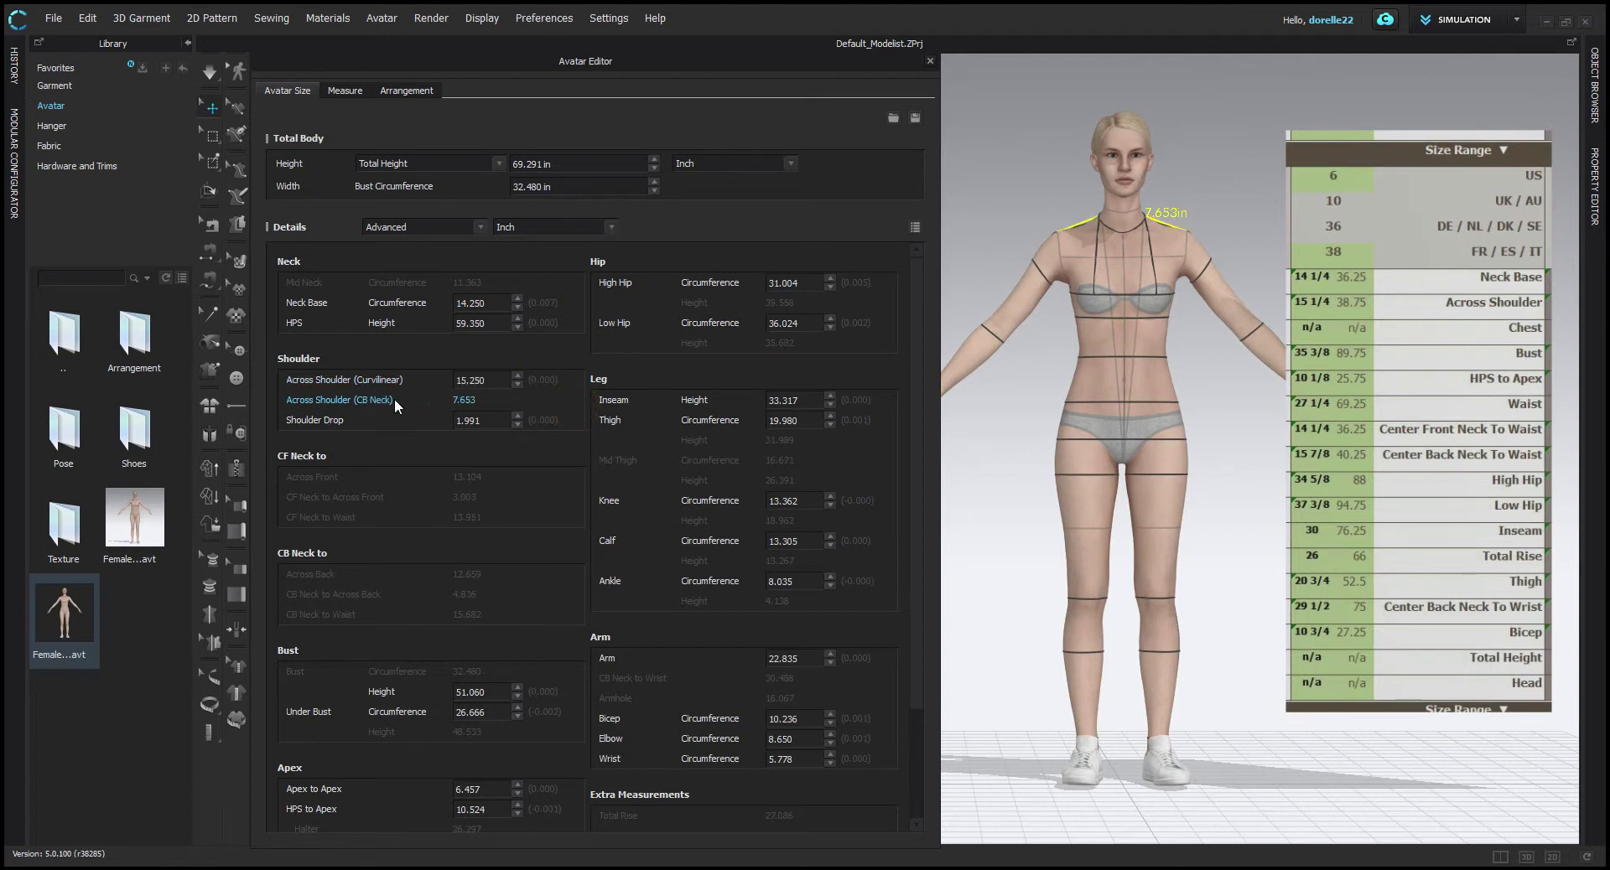
Set the avatar's shoulder drop to 2.000 in.
left_click(518, 415)
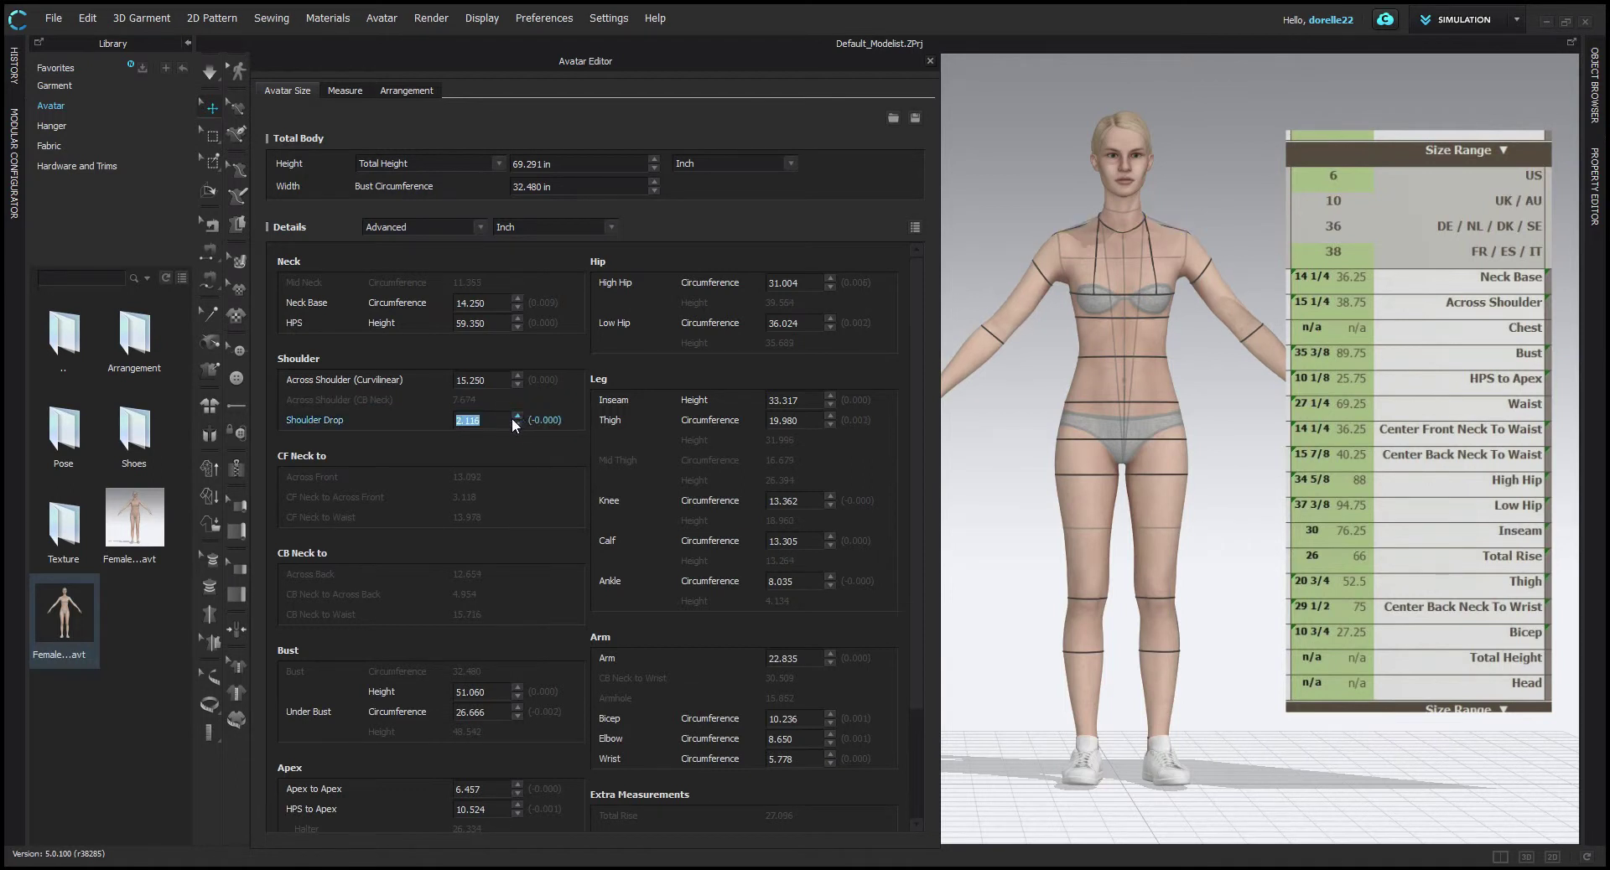
left_click(481, 421)
double_click(503, 420)
key("Return")
left_click(1074, 255)
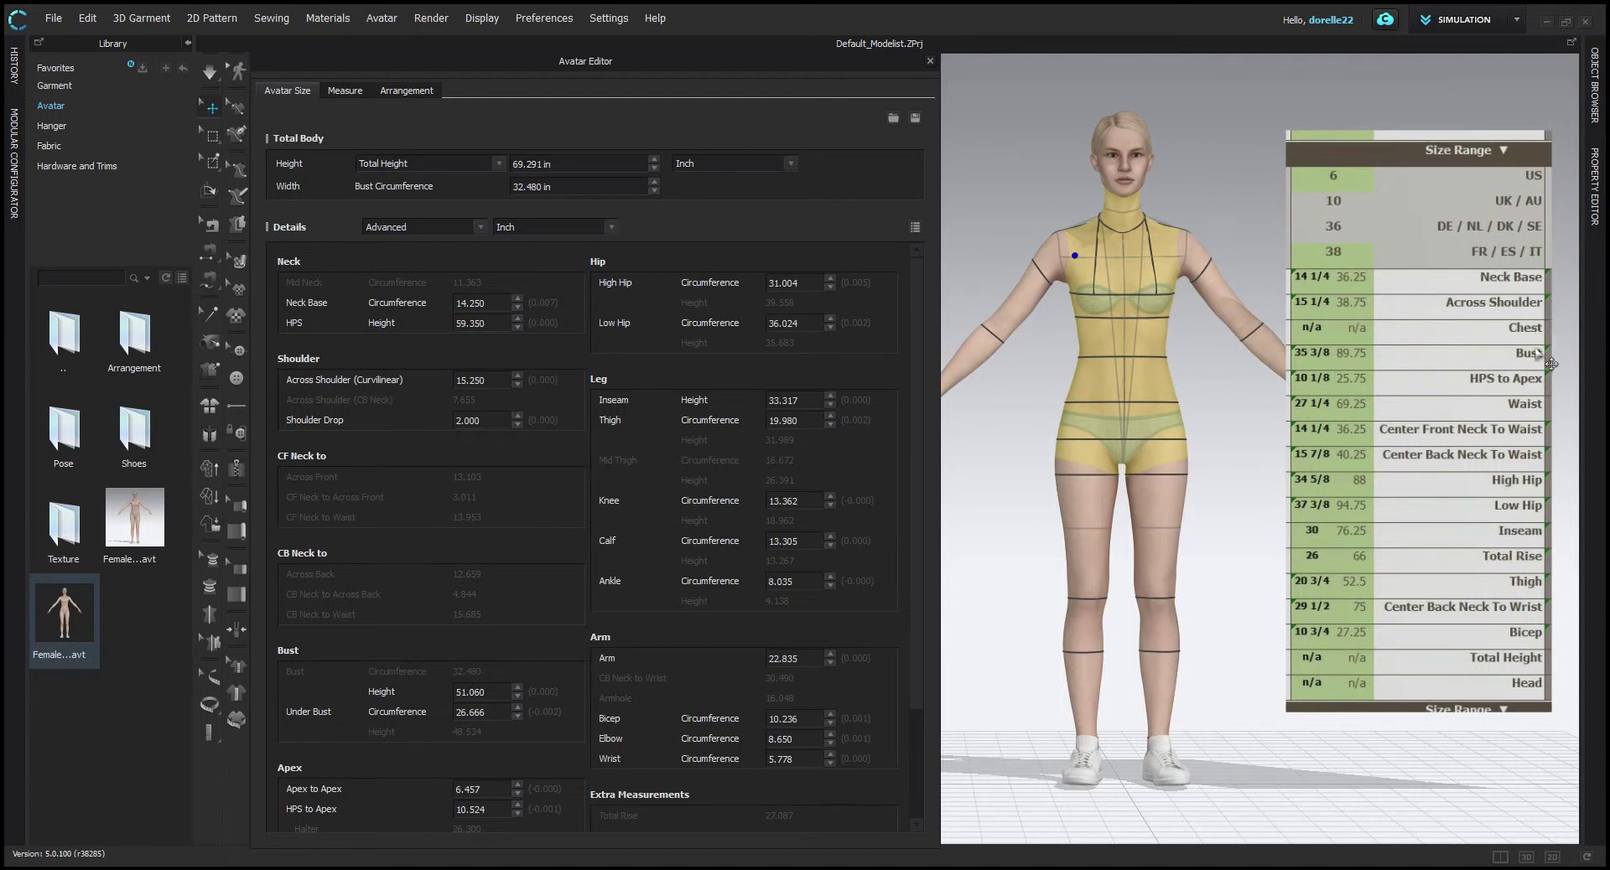
Set the total body width, given as bust circumference, to 35.375 in.
left_click(602, 184)
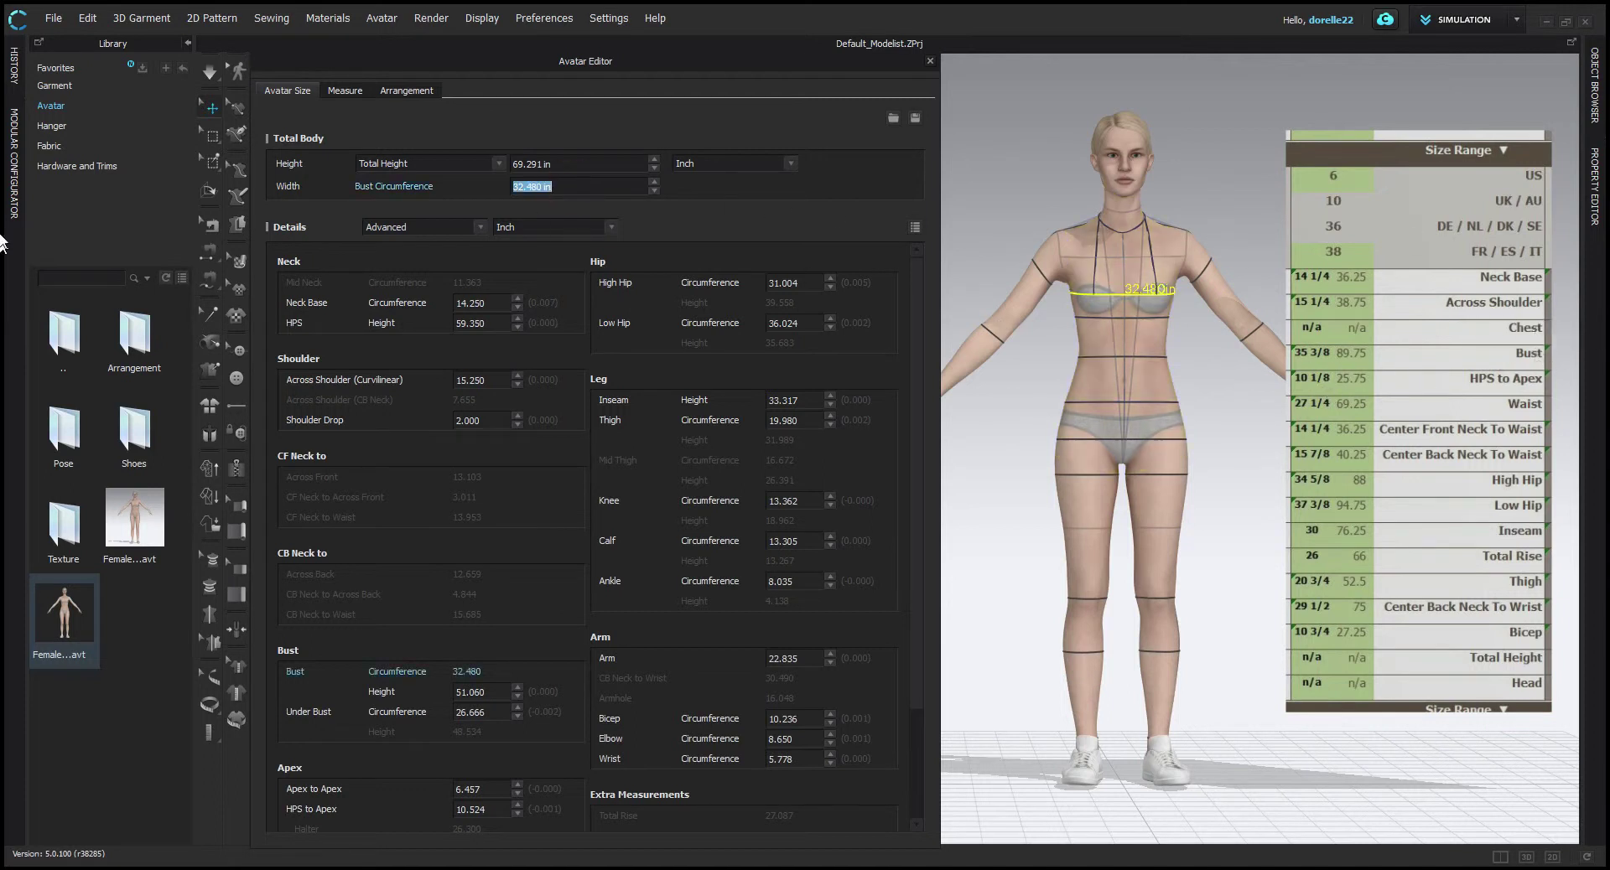
type("35.375")
key("Return")
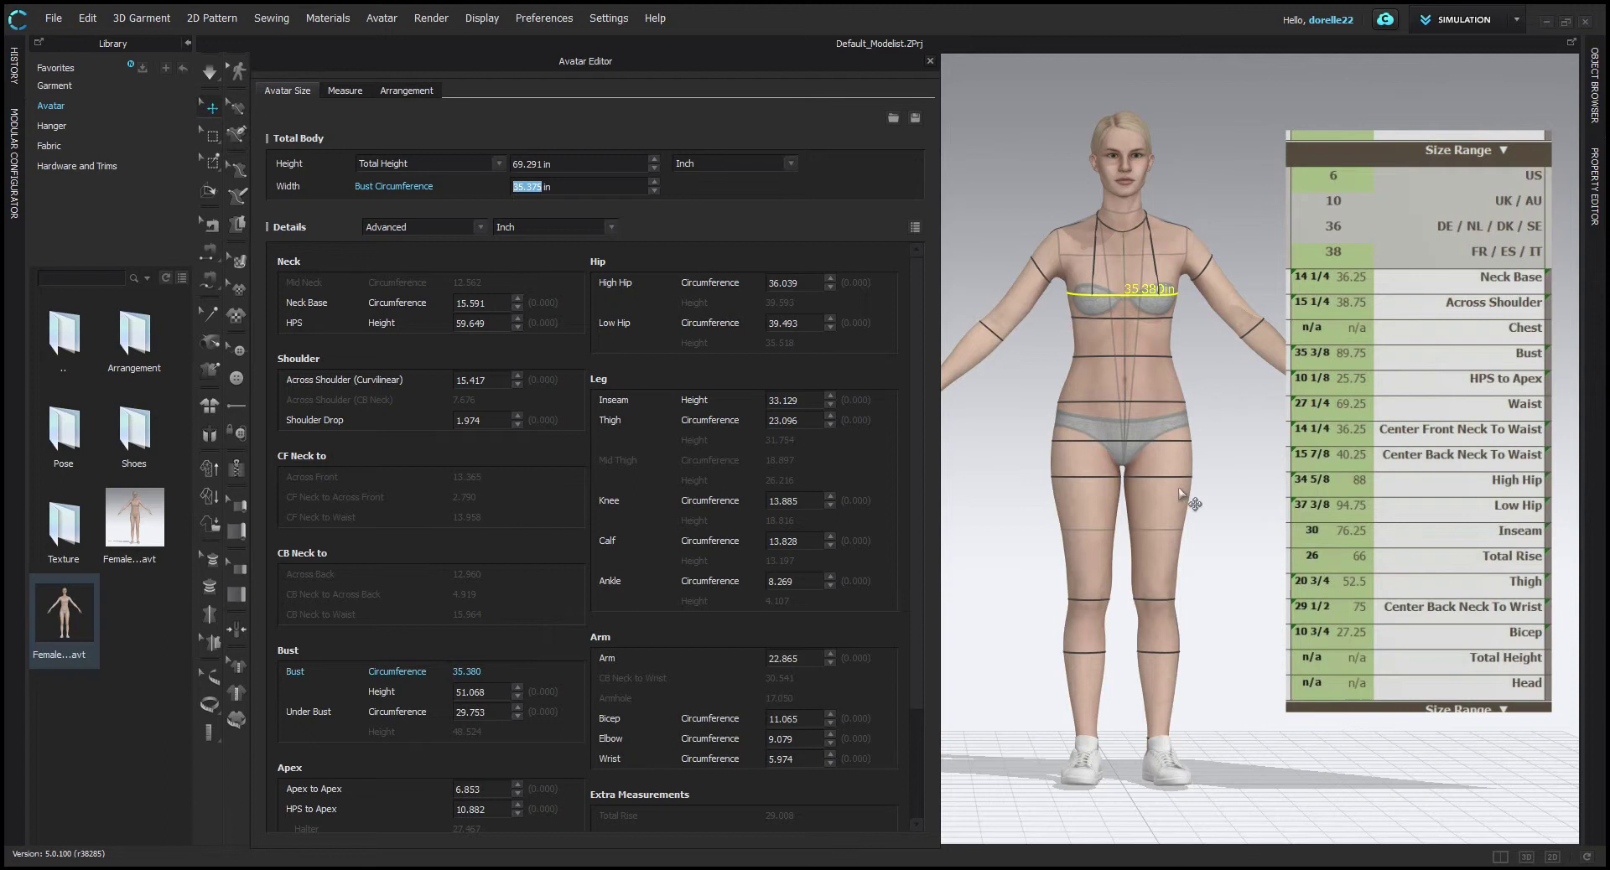
left_click(680, 206)
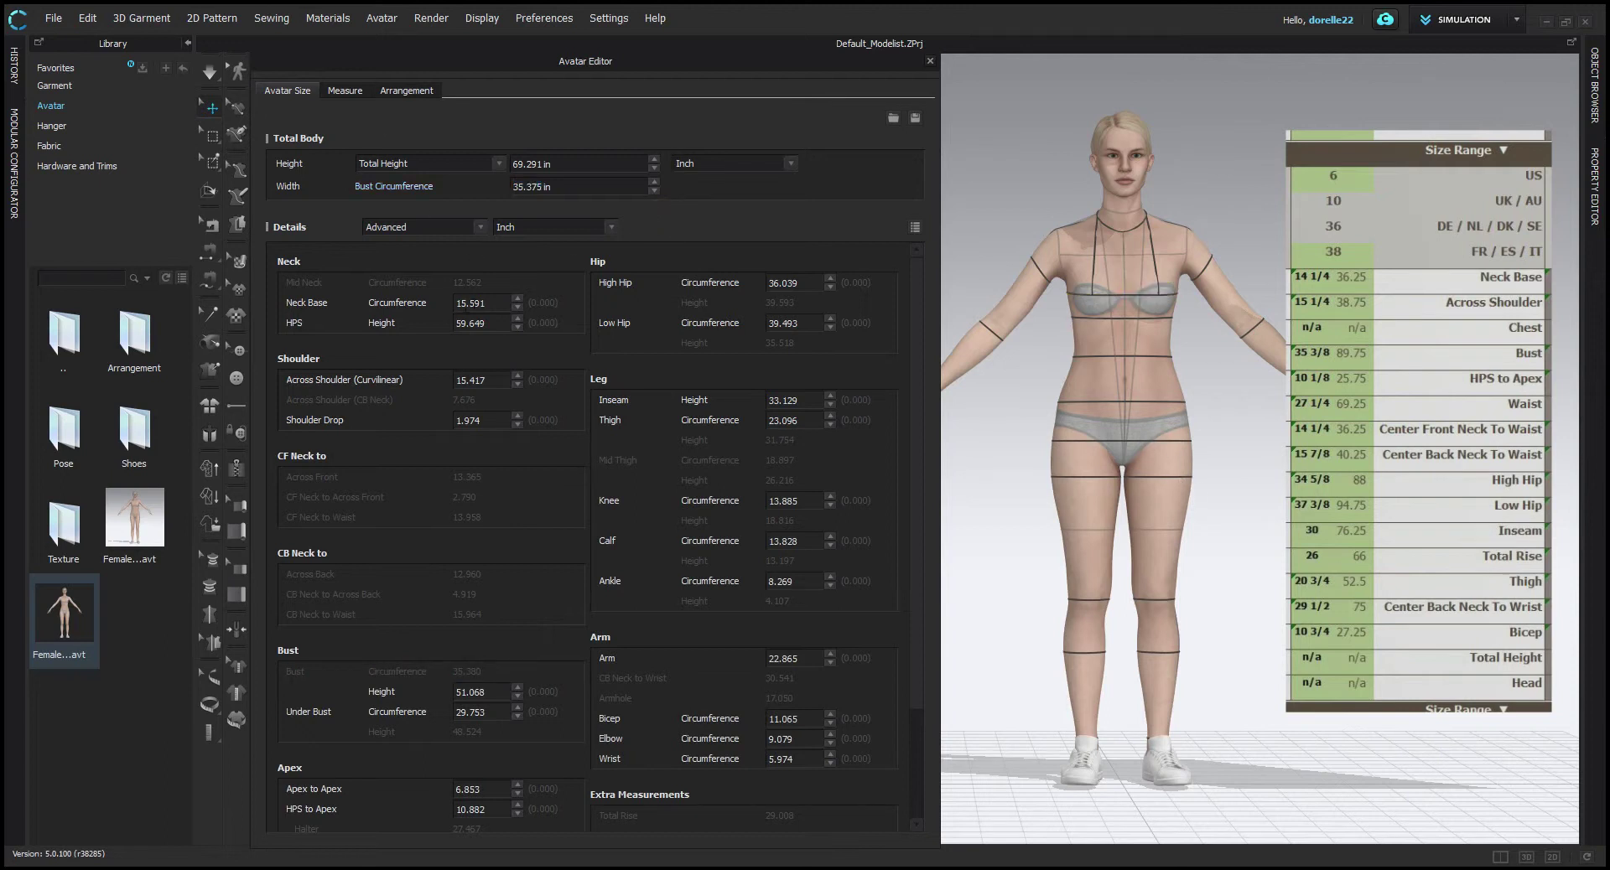
Restore the neck base circumference to 14.25 in and the curvilinear across-shoulder measurement to 15.25 in.
double_click(503, 304)
type("14.25")
key("Return")
double_click(483, 380)
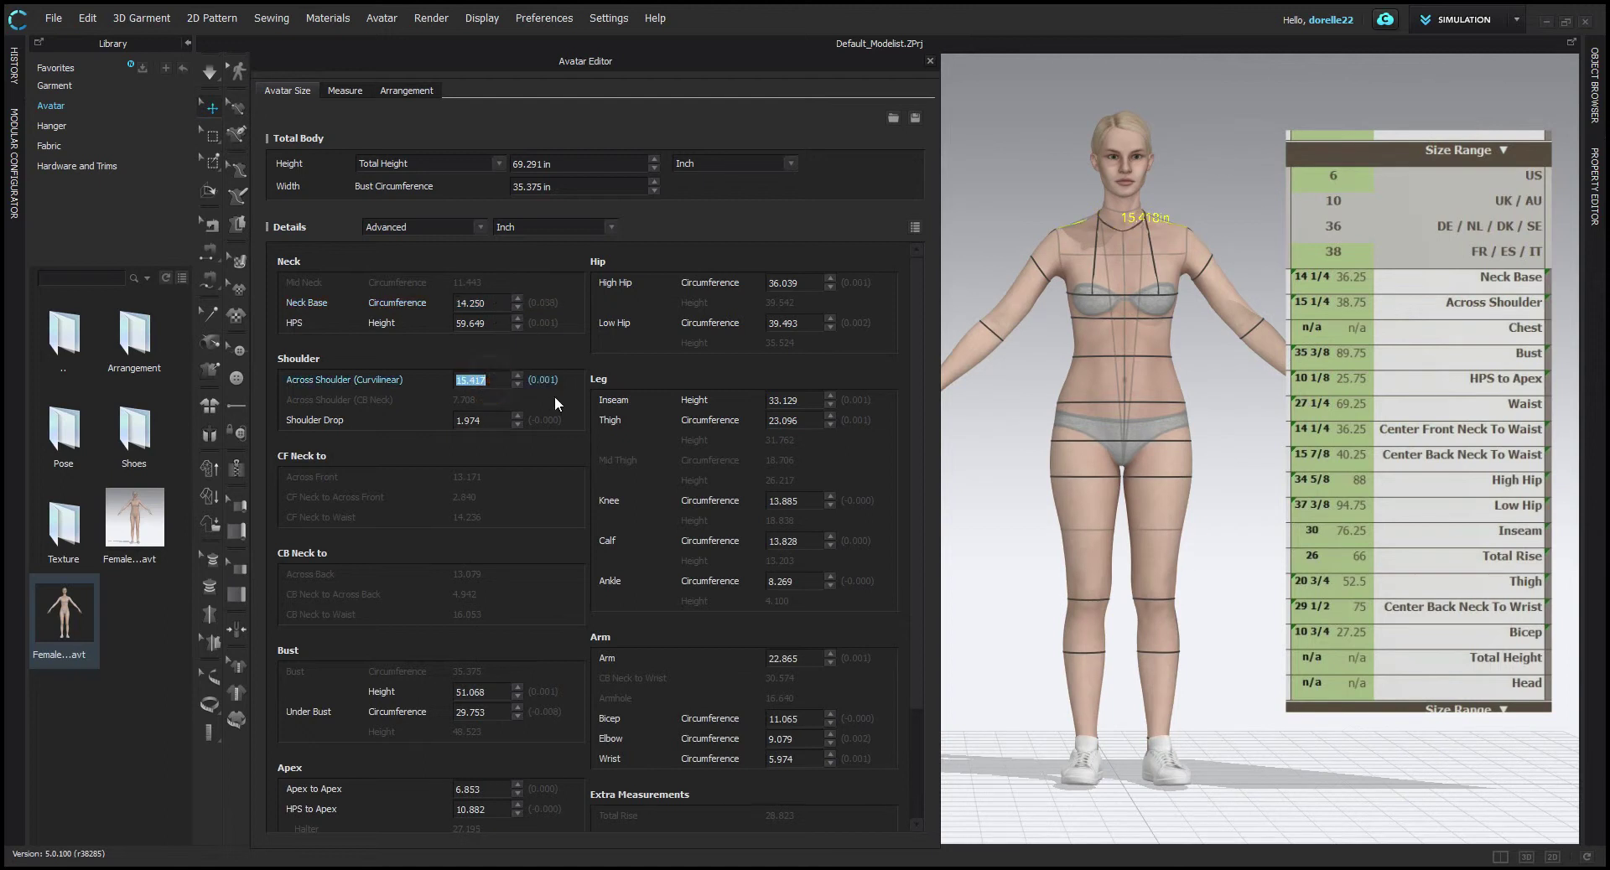
type("15.25")
key("Return")
left_click(572, 400)
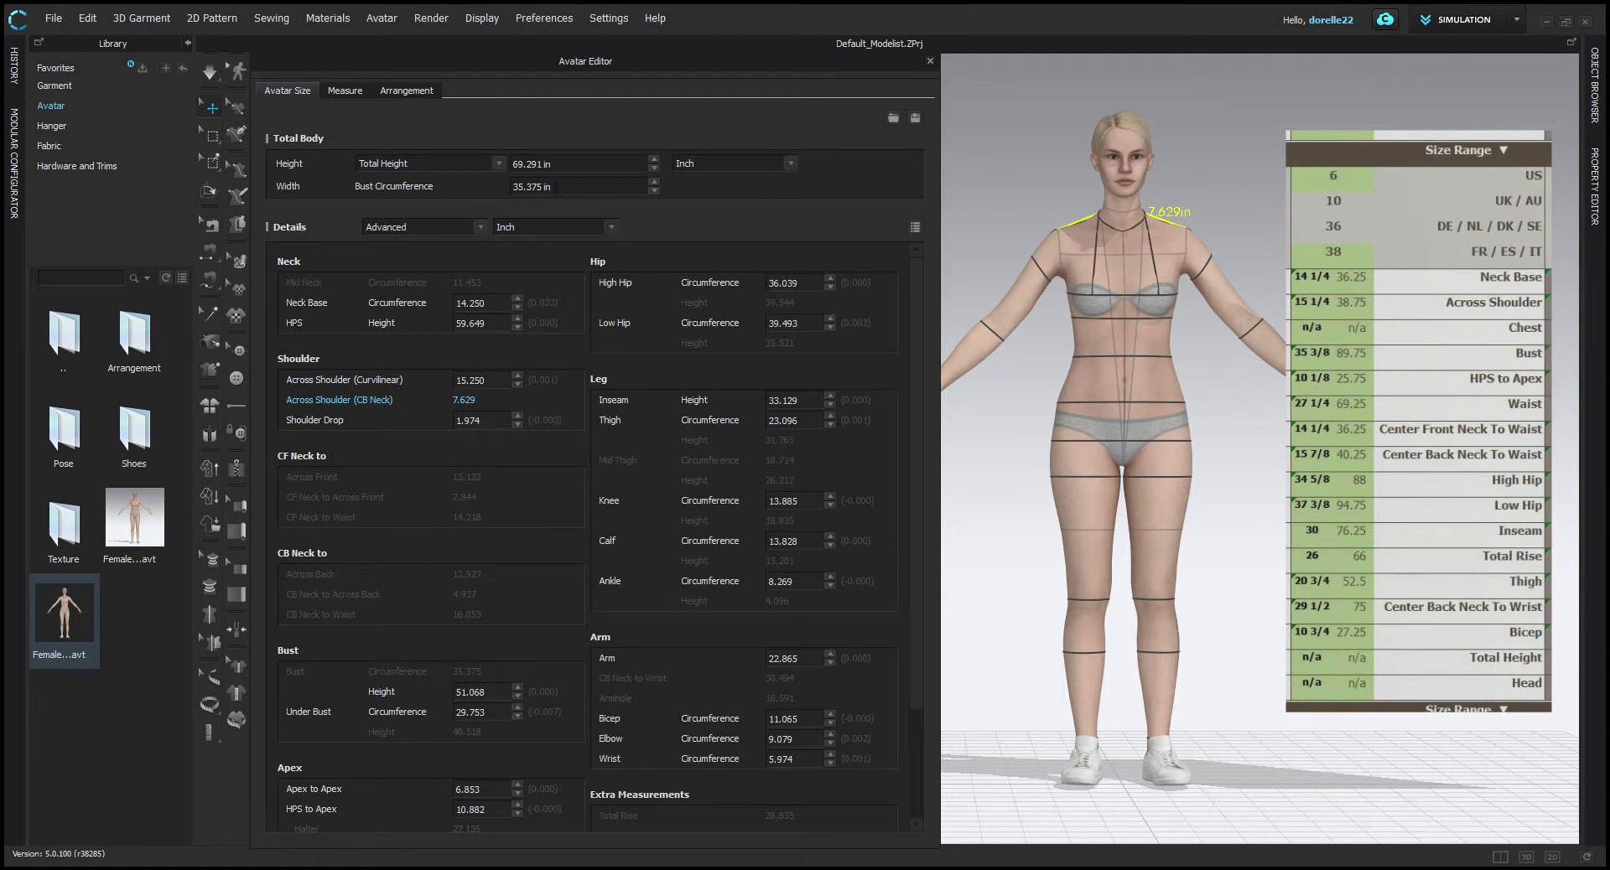
Set the HPS to Apex measurement to 10.125 in.
double_click(500, 811)
type("10.125")
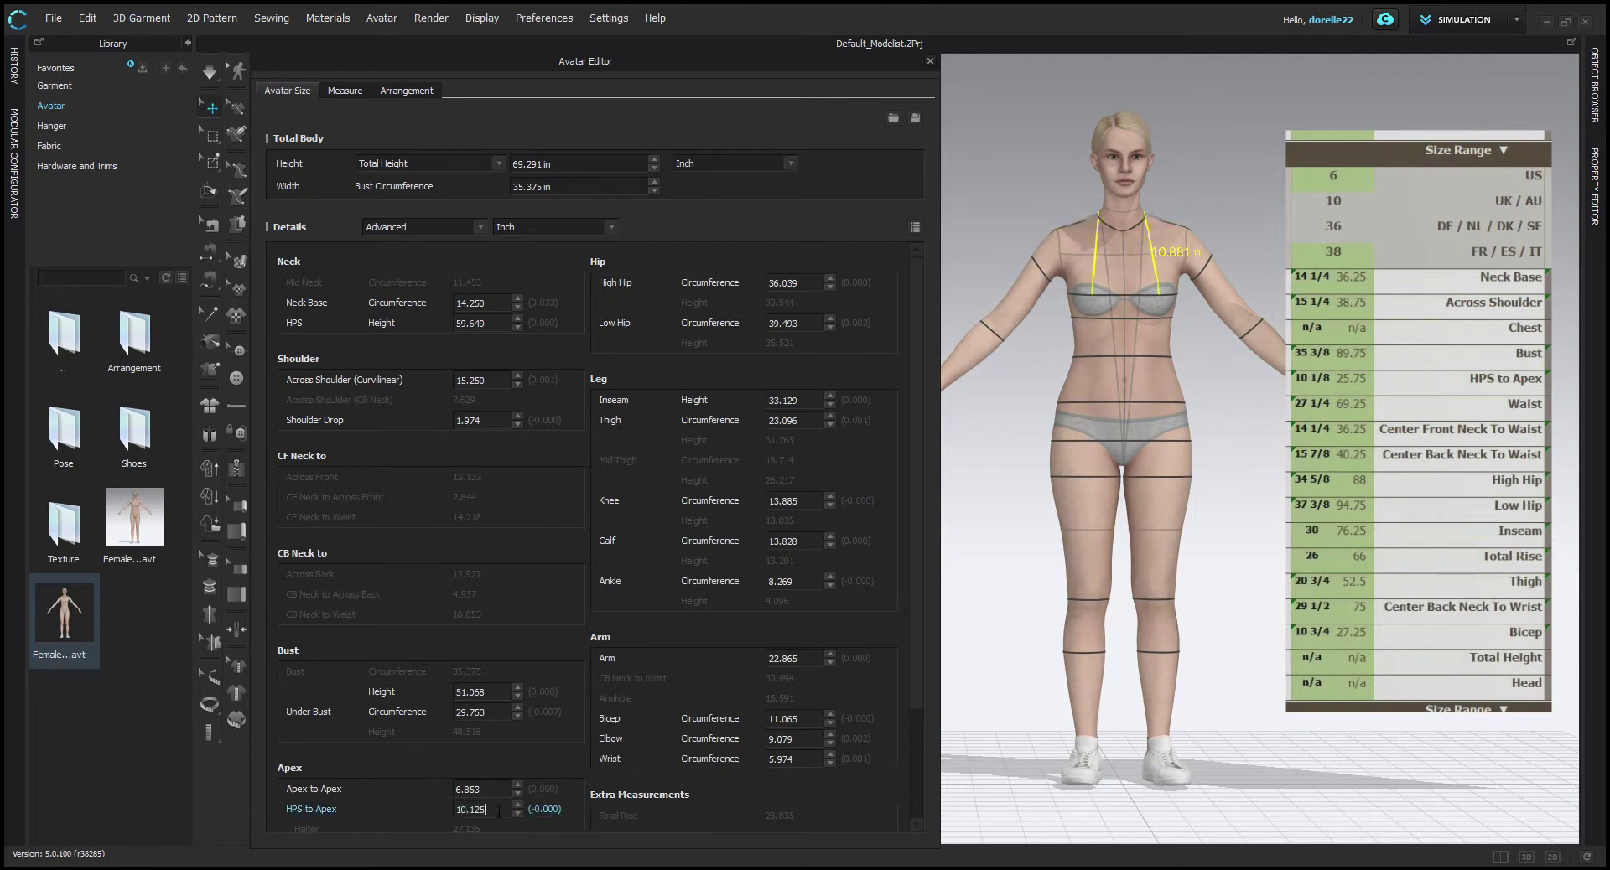
key("Return")
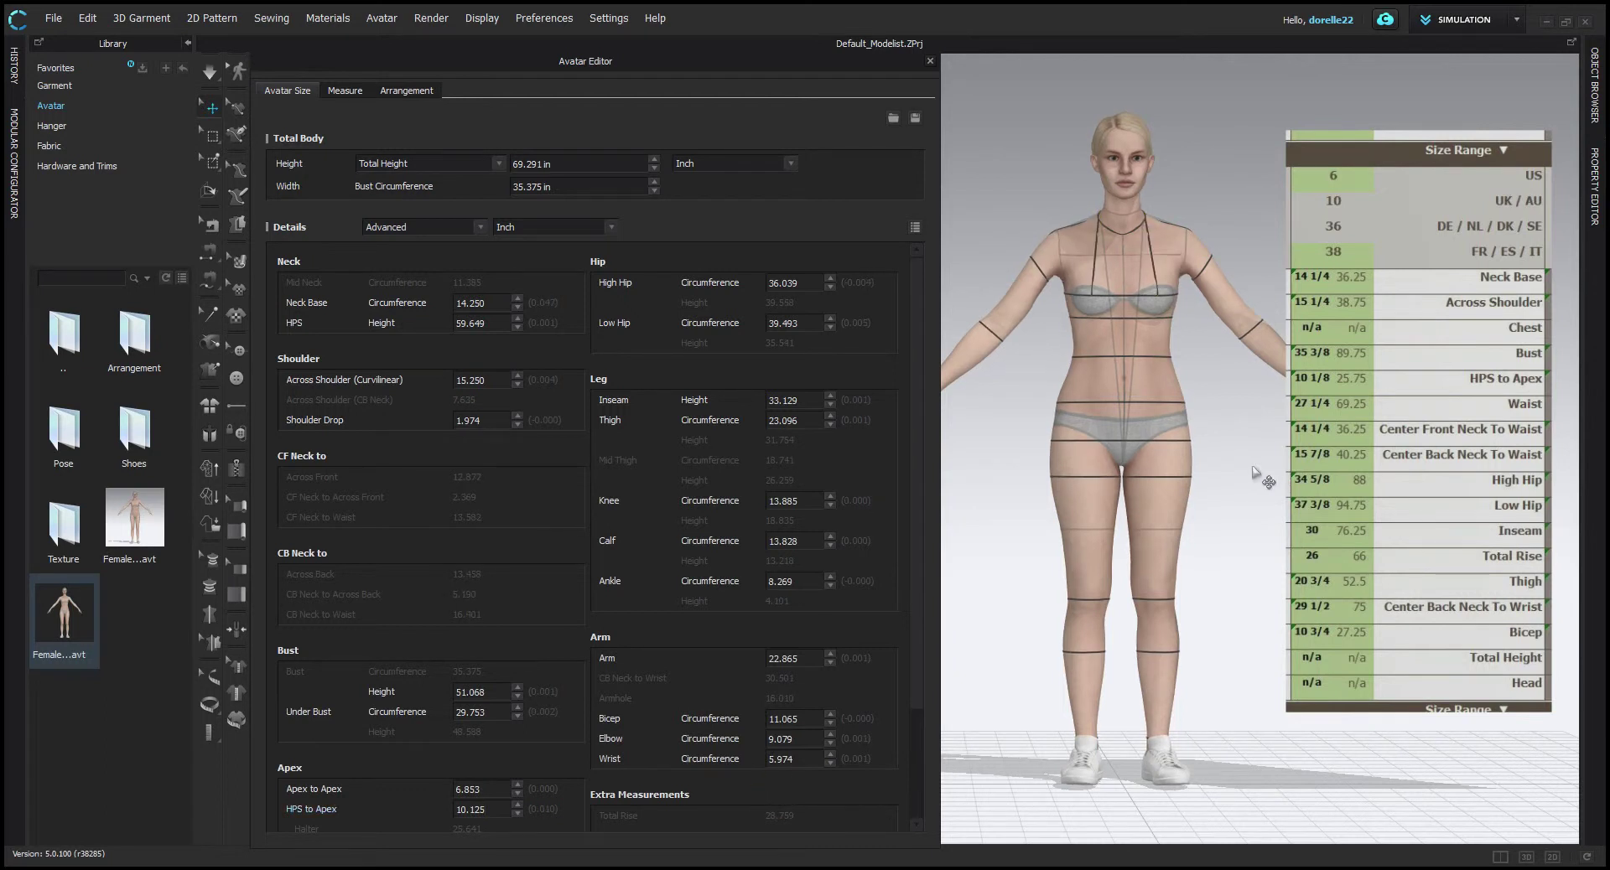
Check the bust shape from the side and set the Apex to Apex measurement to 7.75 in.
right_click_drag(1264, 478, 1049, 478)
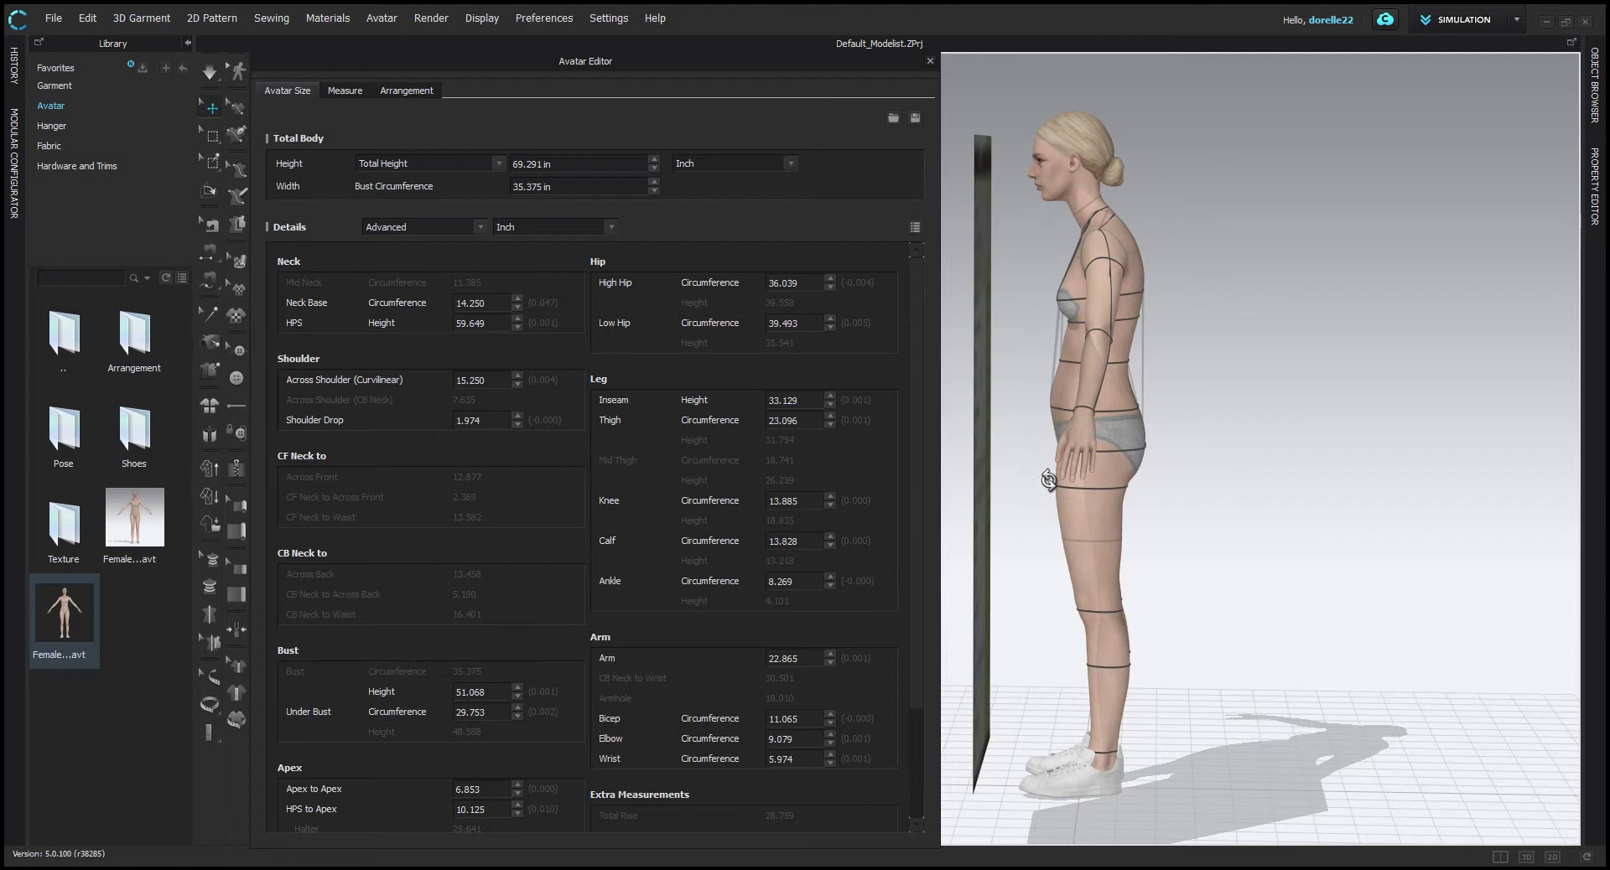
right_click_drag(1048, 480, 898, 568)
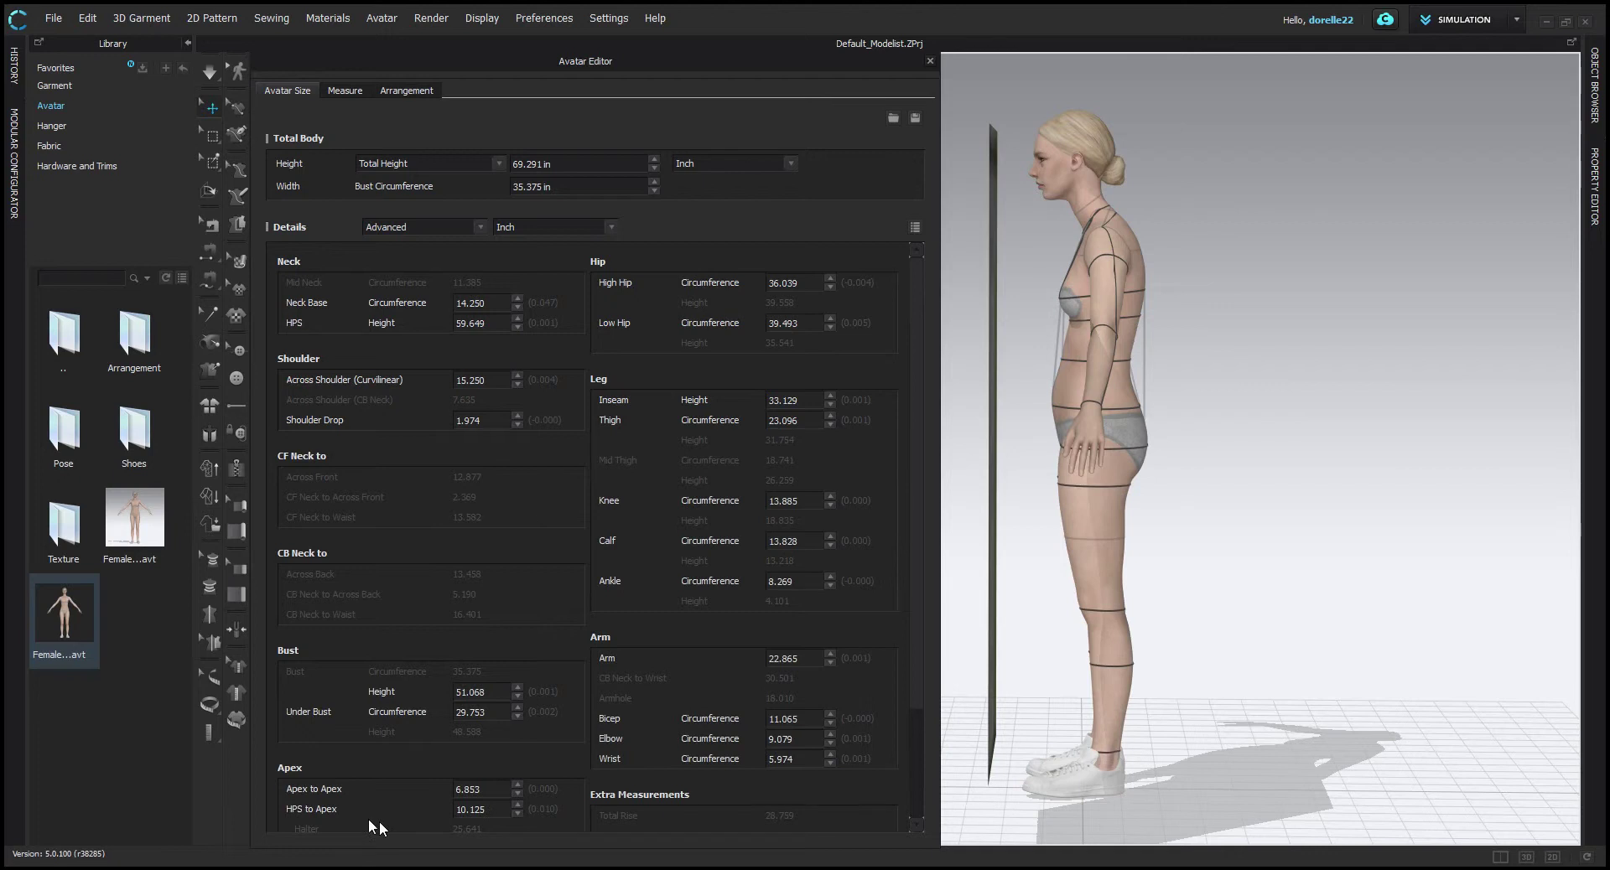
left_click(518, 780)
type("7.75")
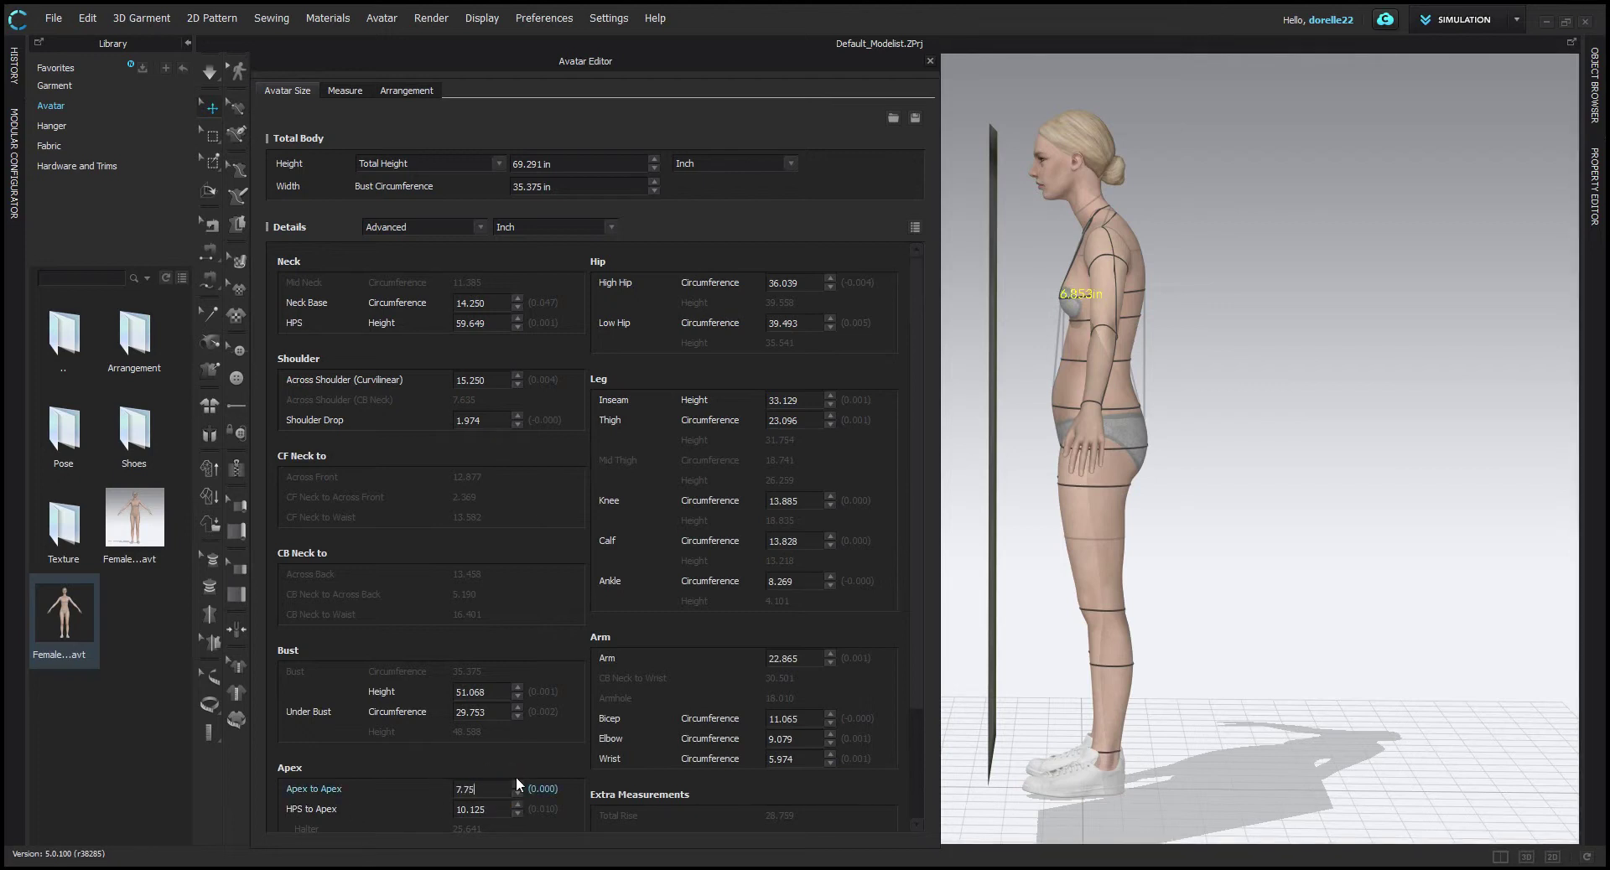
key("Tab")
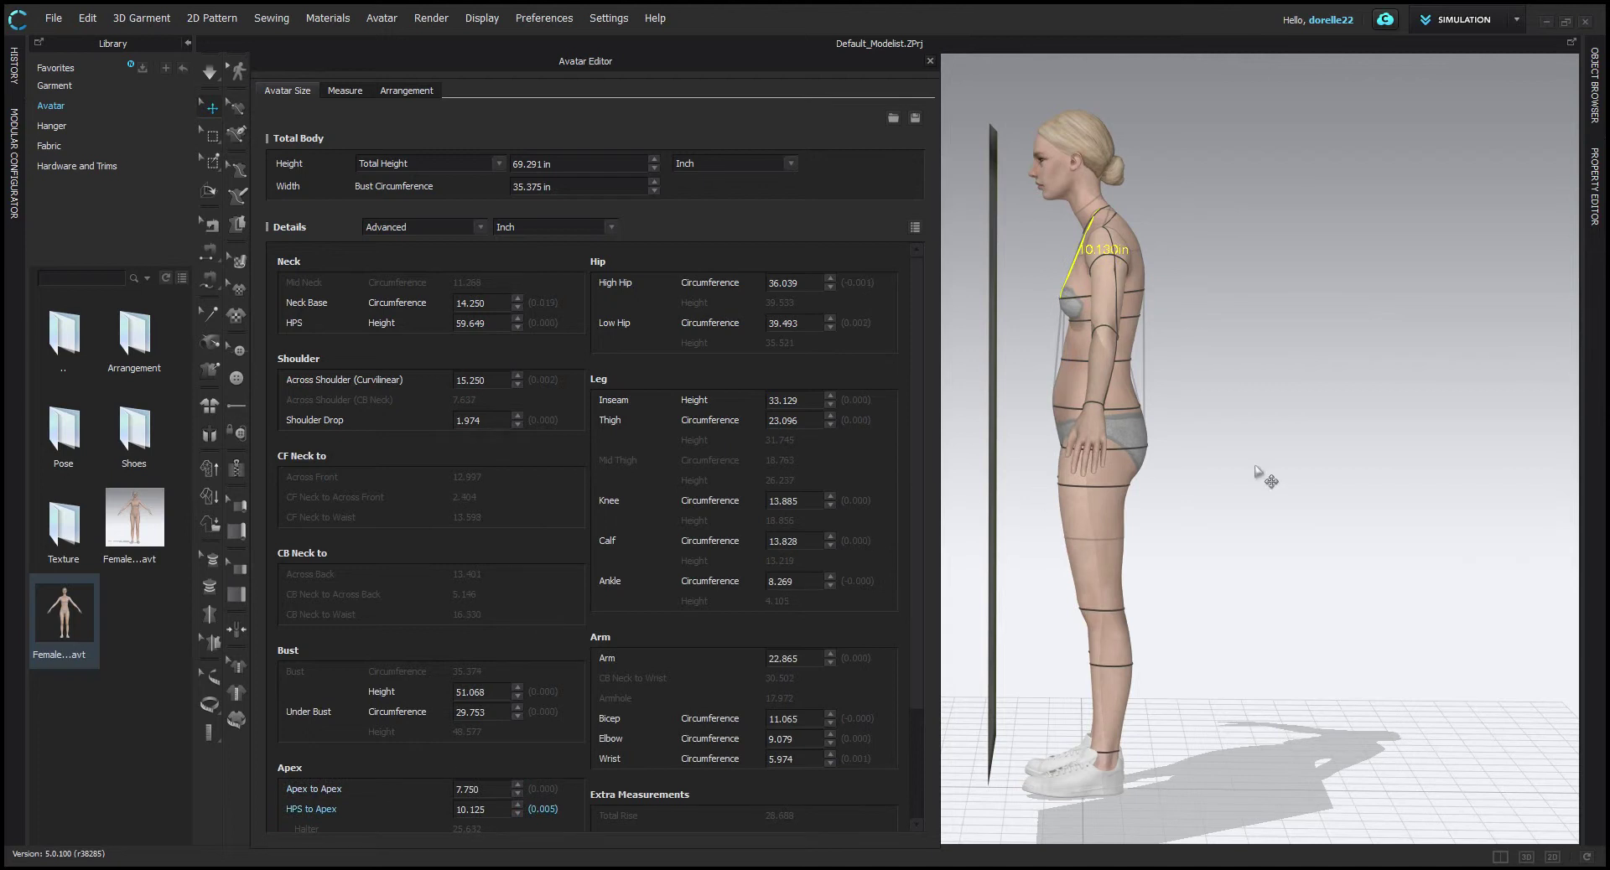
Set the under bust circumference to 30 in.
mouse_move(1265, 461)
right_mouse_down()
mouse_move(1444, 457)
mouse_move(1168, 460)
mouse_move(1267, 461)
right_mouse_up()
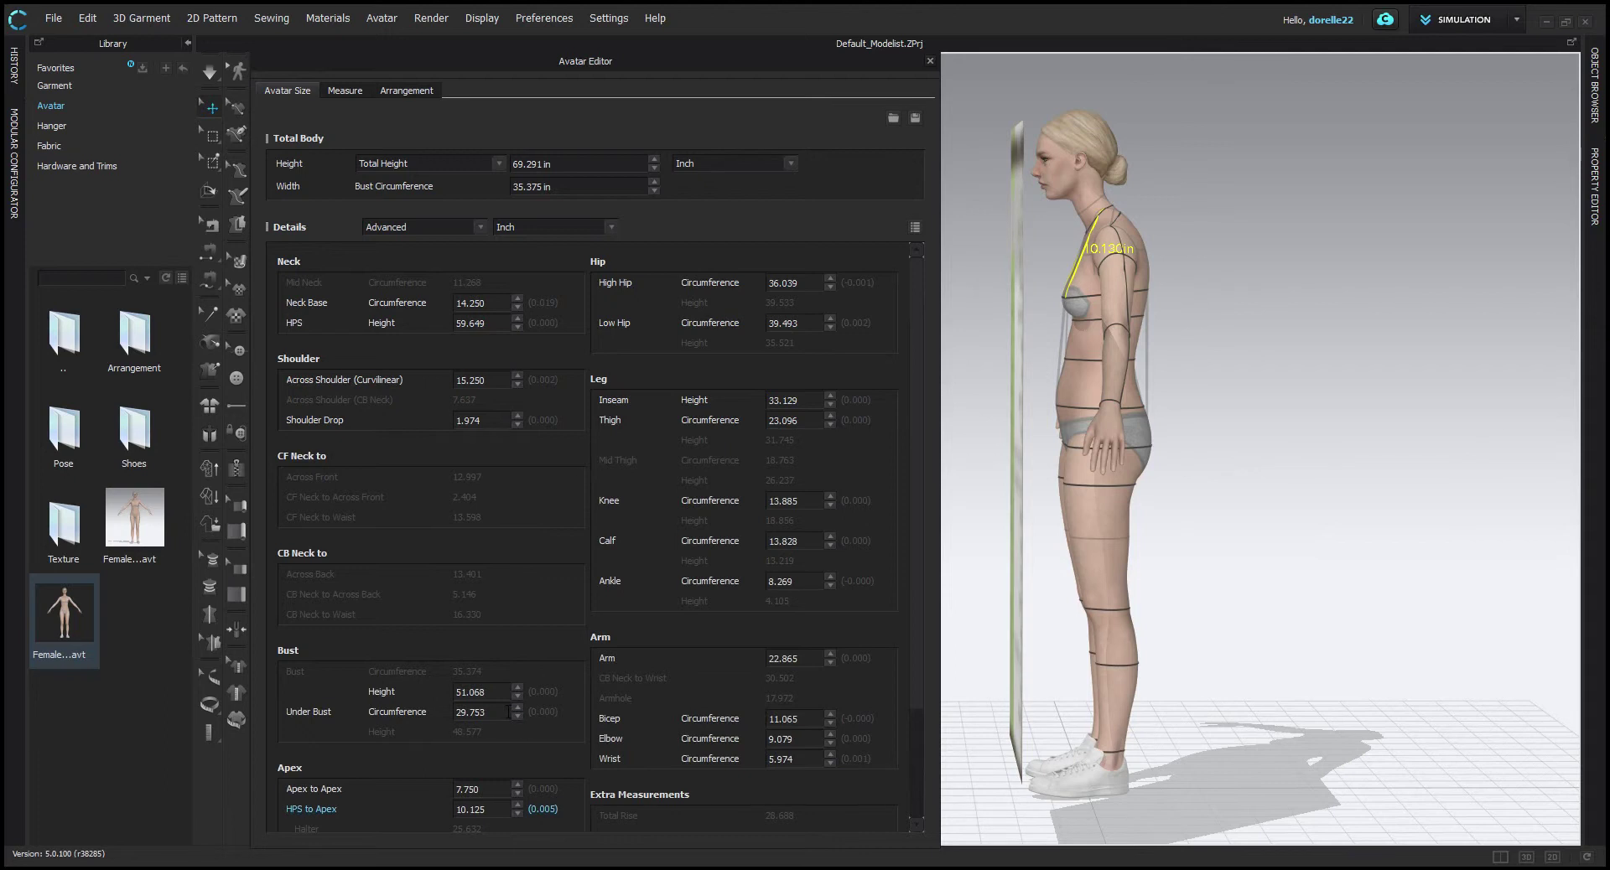
double_click(487, 712)
type("30")
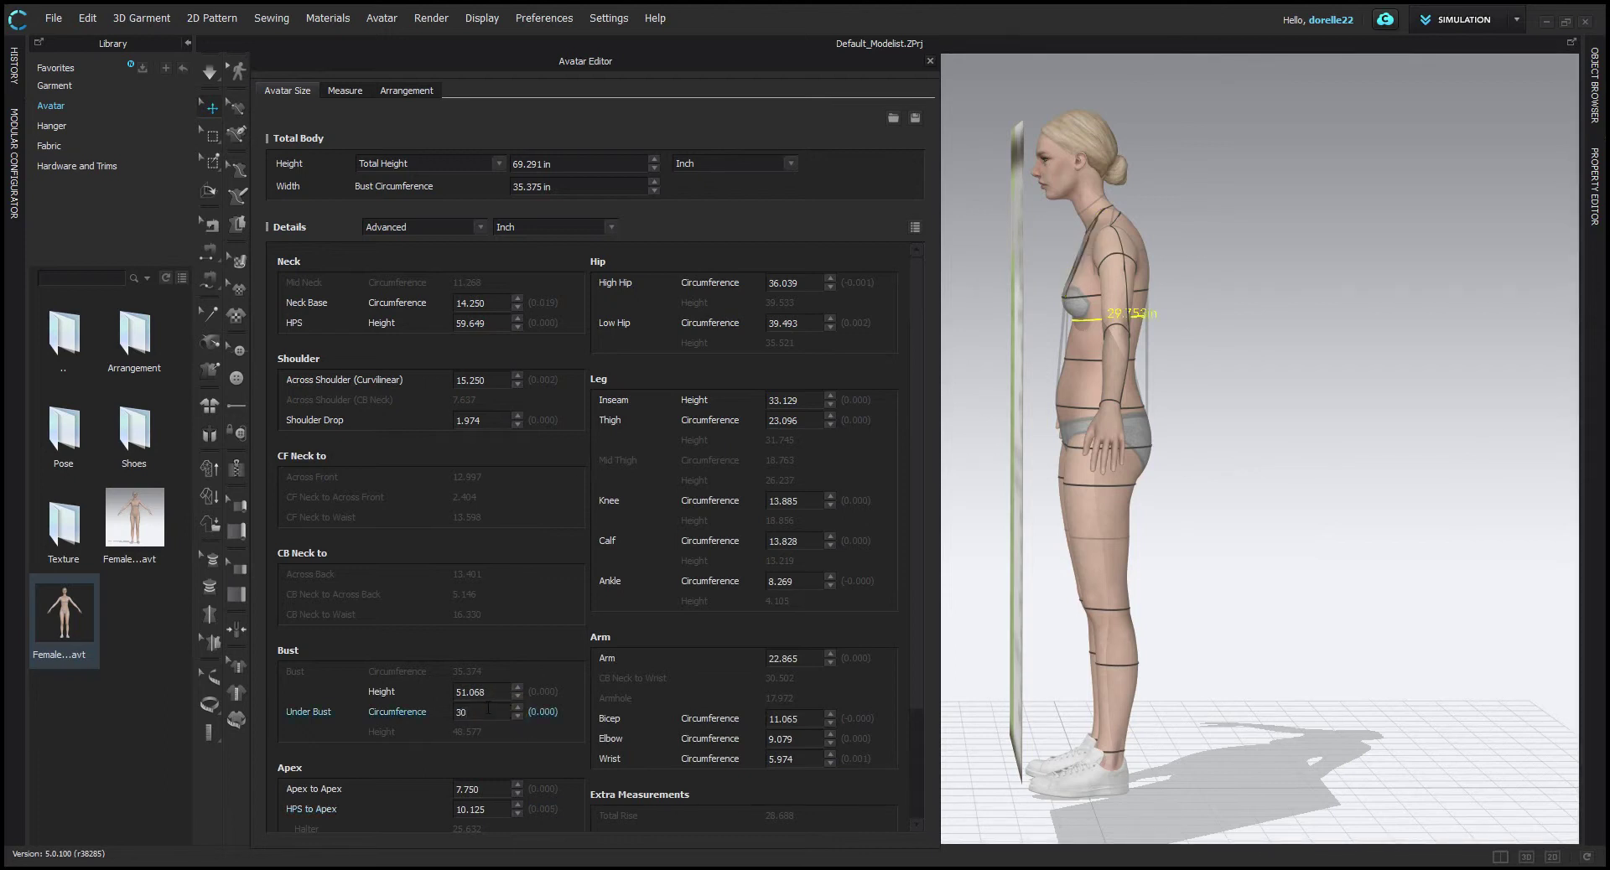
left_click(570, 685)
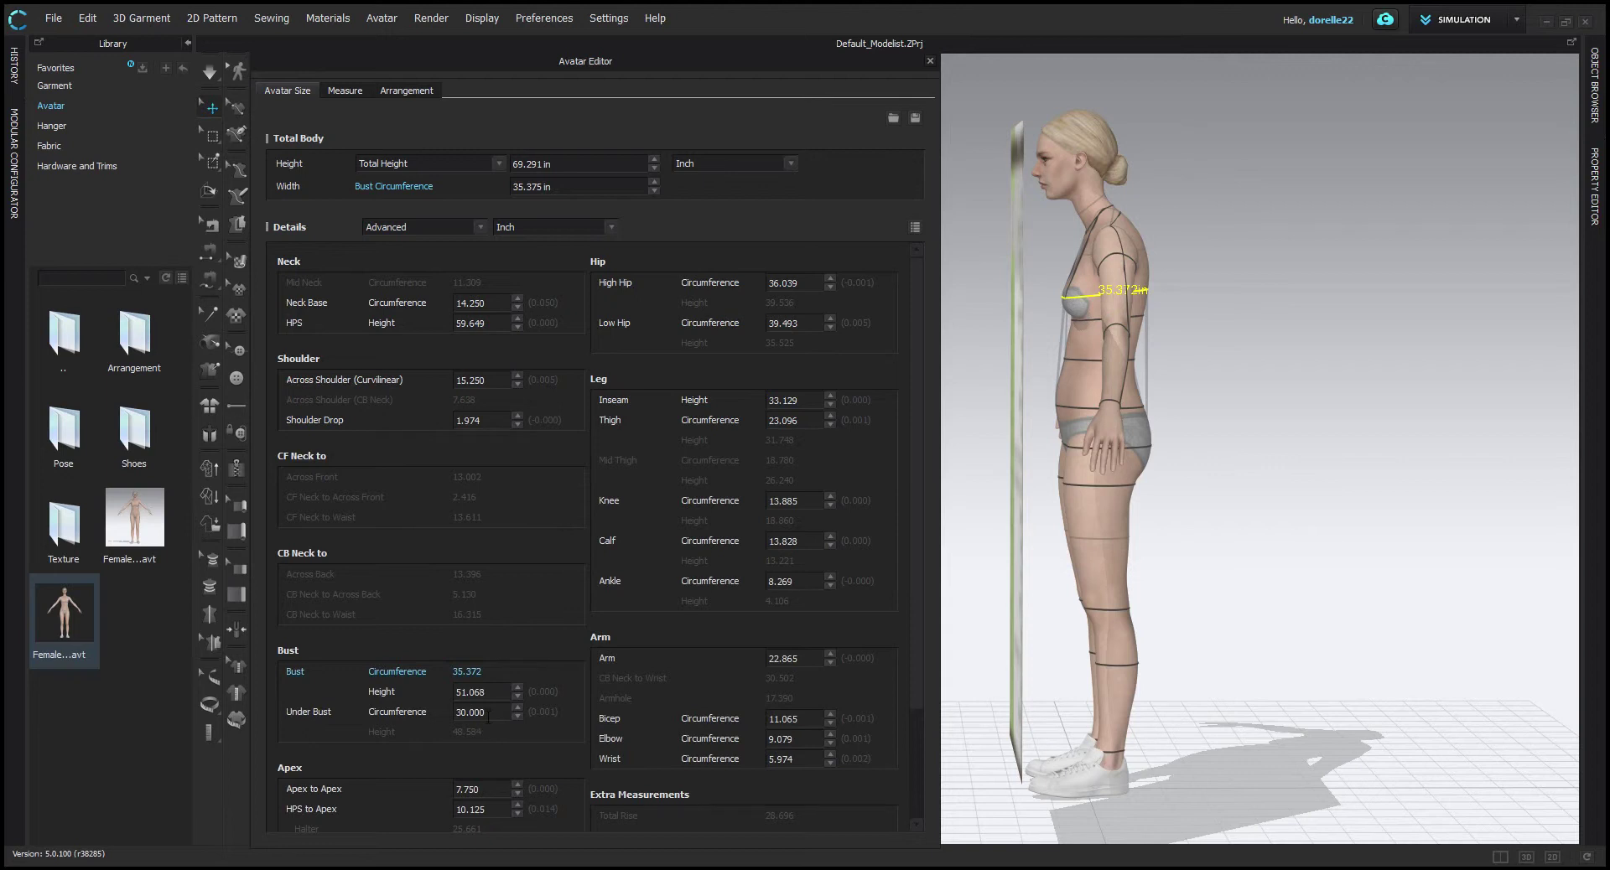
Raise the bust height in small increments to 52.318 in, then check the avatar from the front.
left_click(516, 687)
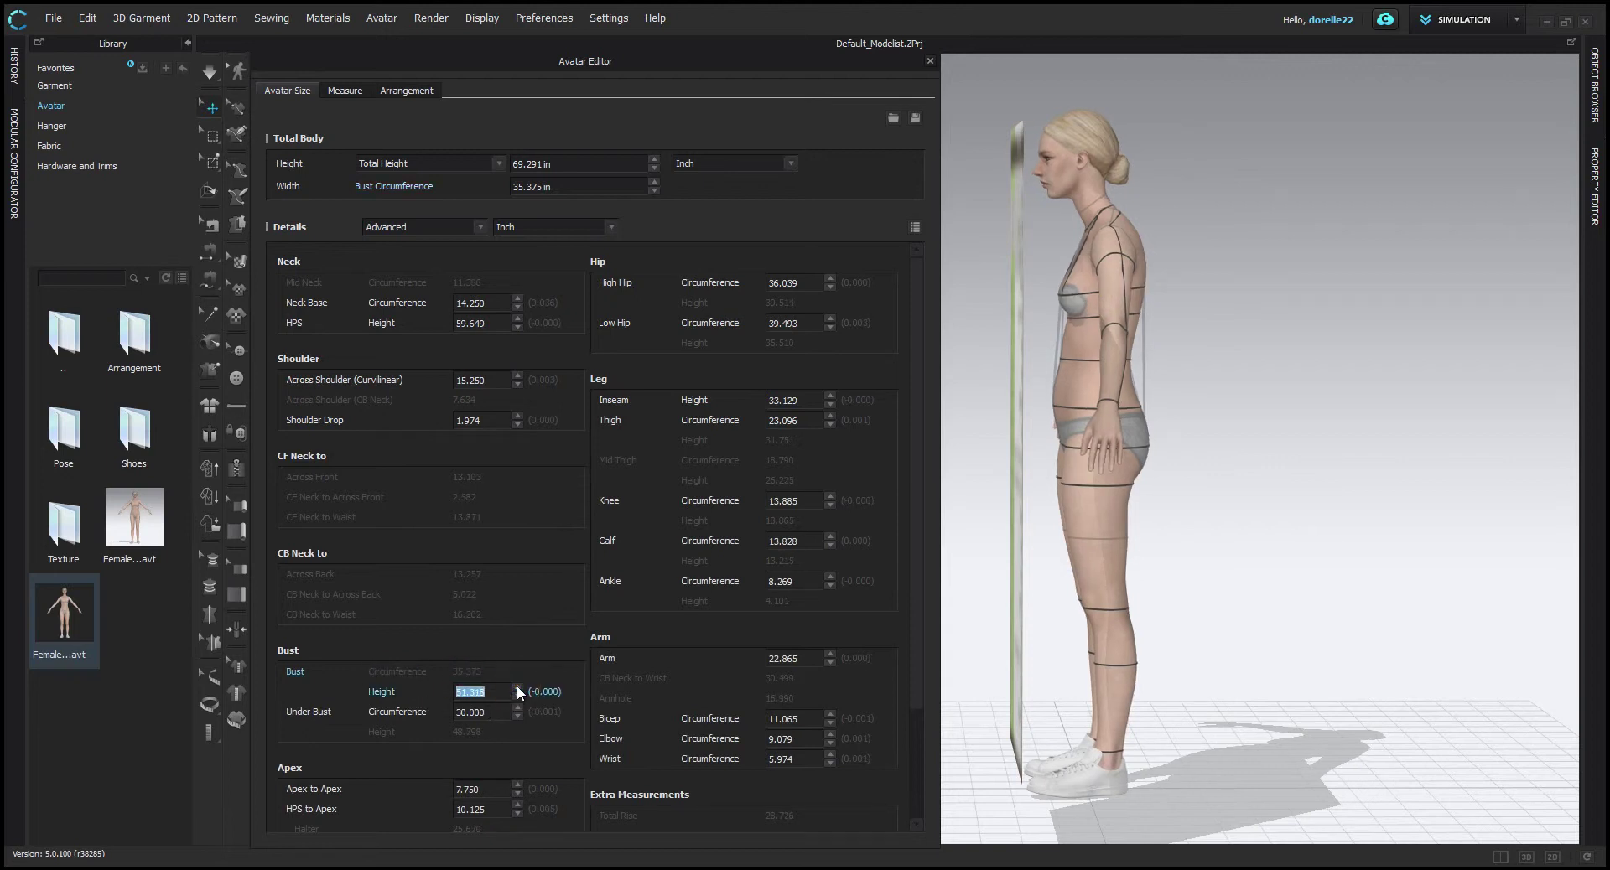
left_click(516, 688)
left_click(516, 688)
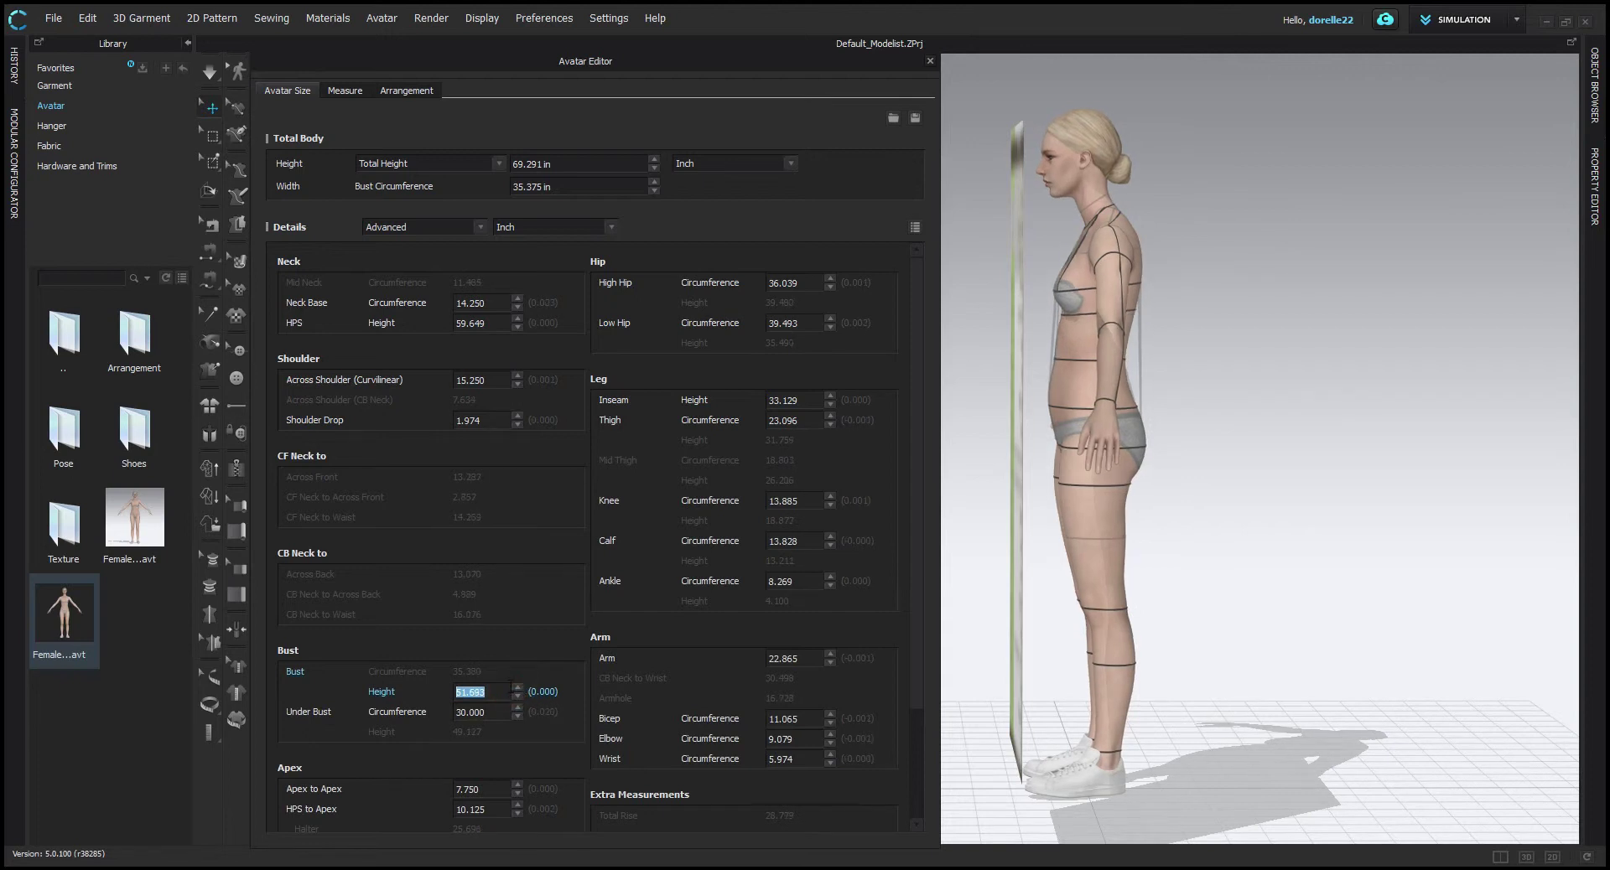
left_click(516, 688)
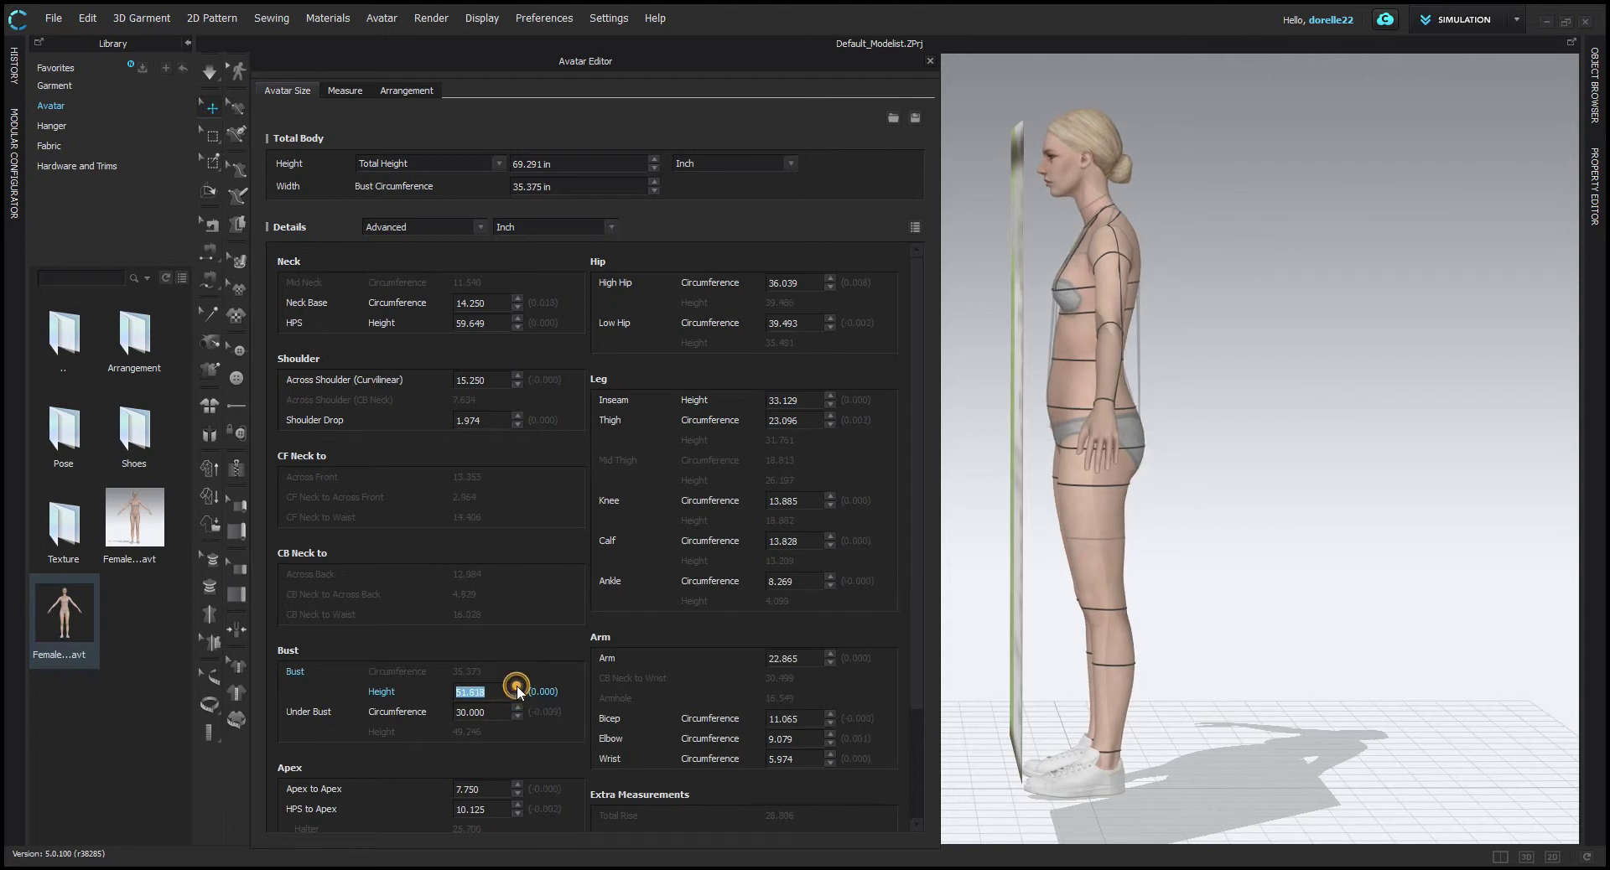
left_click(516, 687)
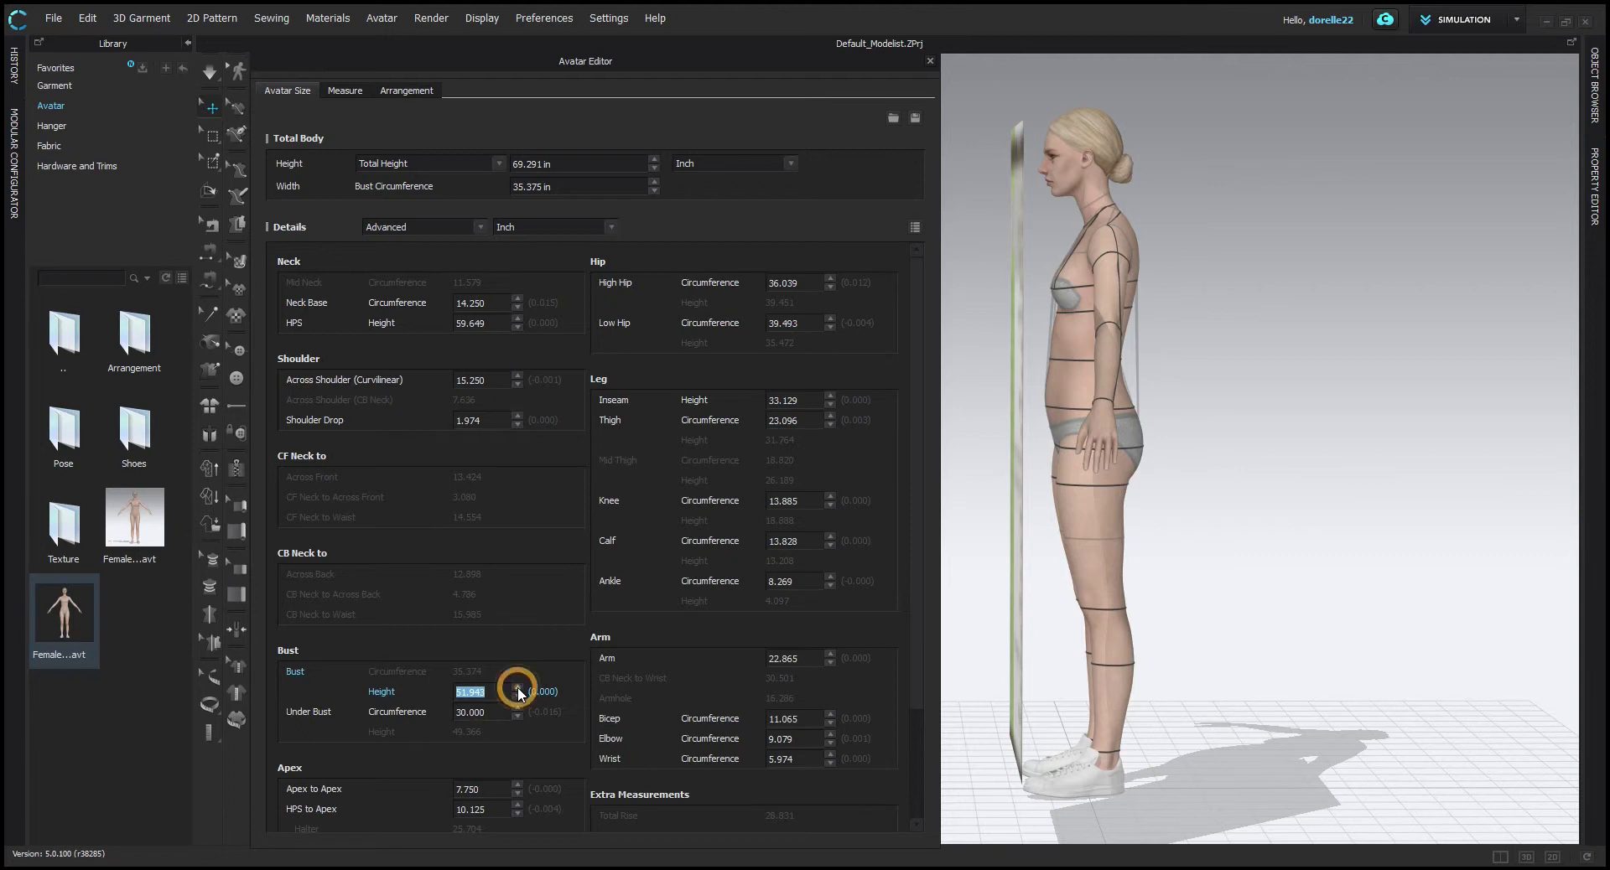
left_click(517, 688)
left_click(517, 689)
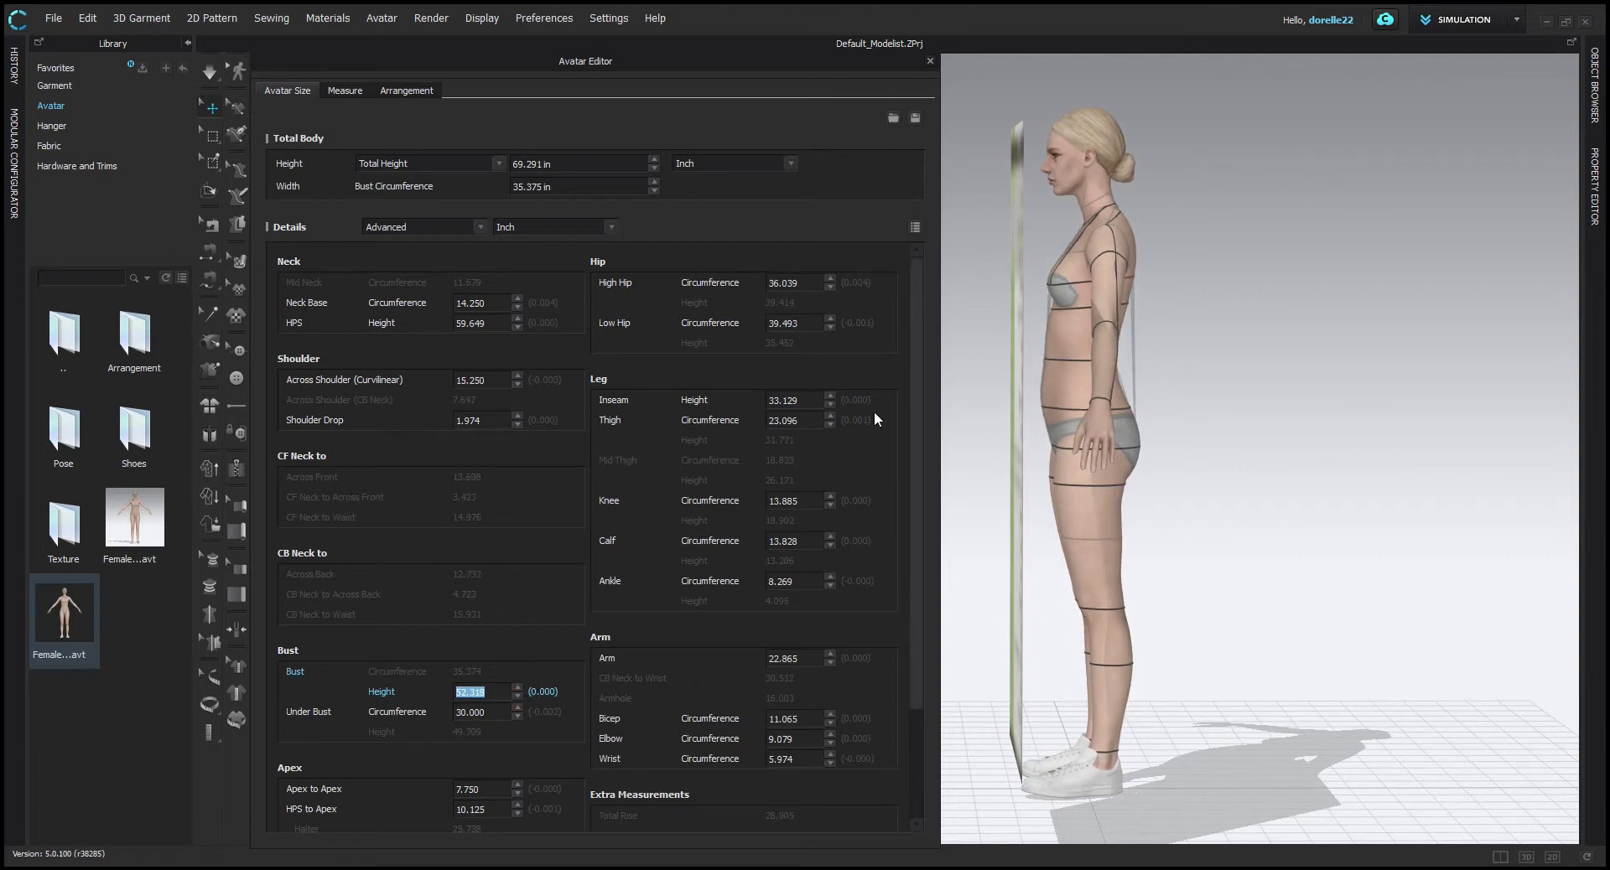
right_click_drag(1492, 521, 1564, 534)
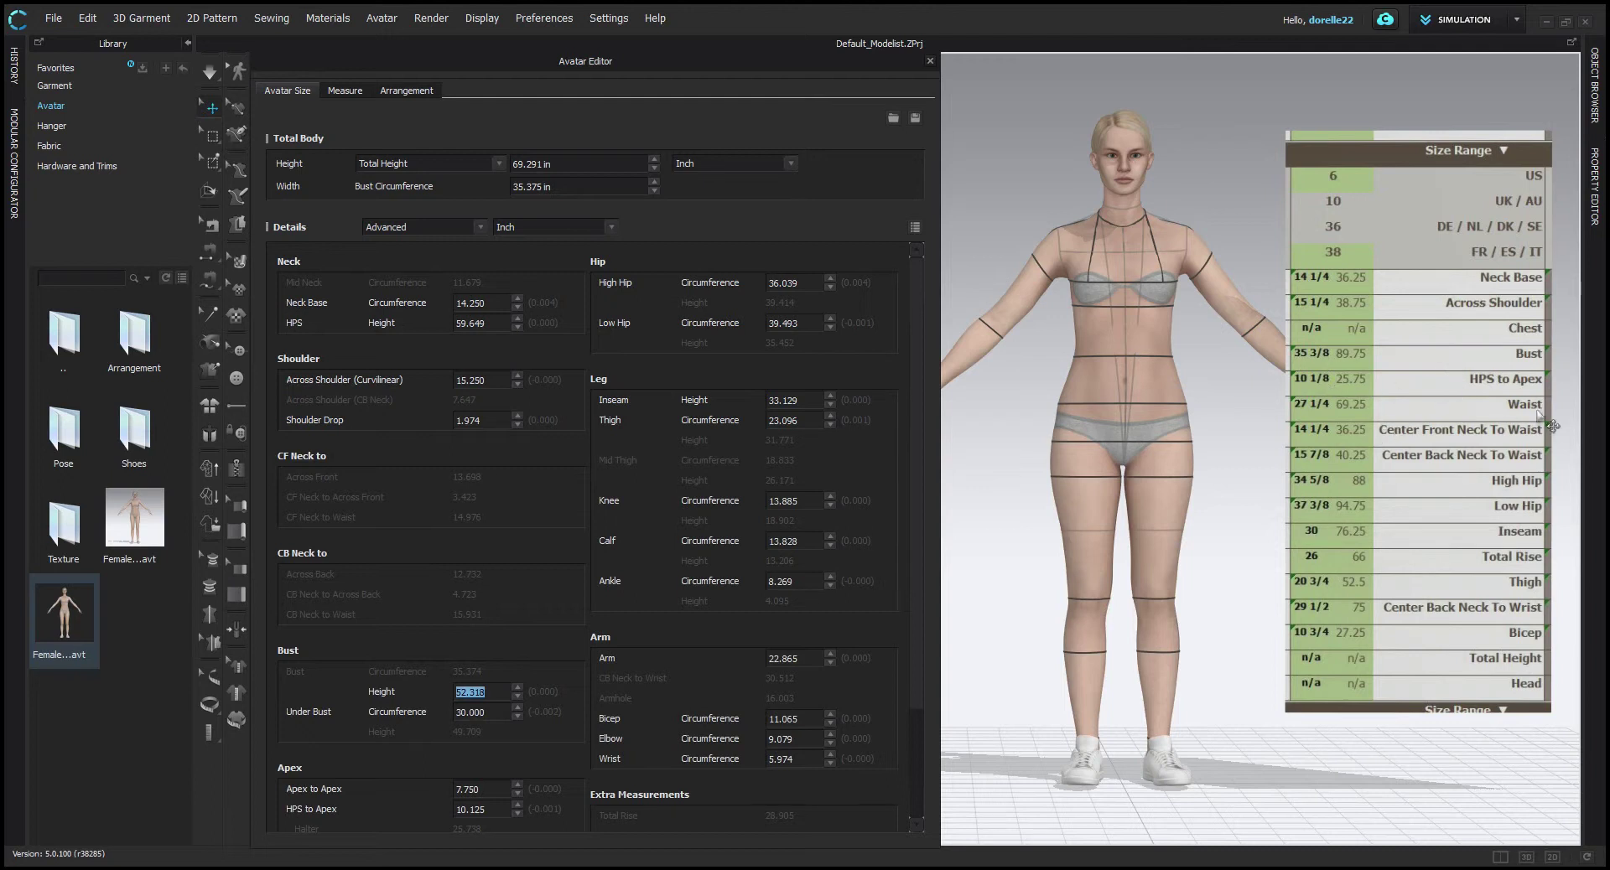
Set the waist circumference to 27.25 in and check the waist-to-low-hip measurement.
scroll(496, 697, "down", 3)
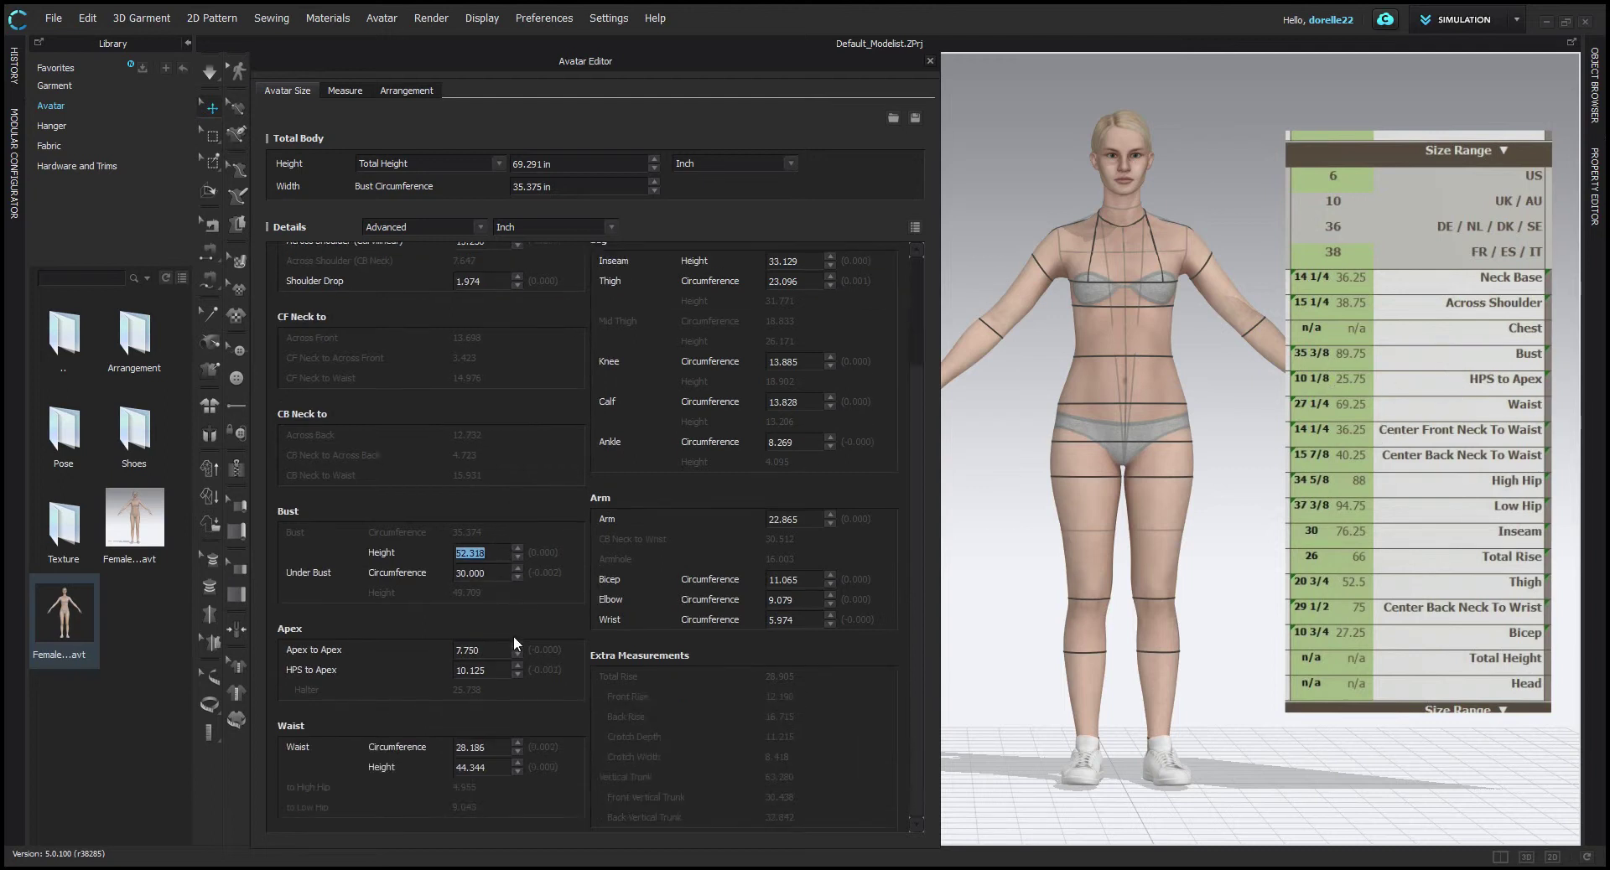
left_click(500, 747)
type("27.25")
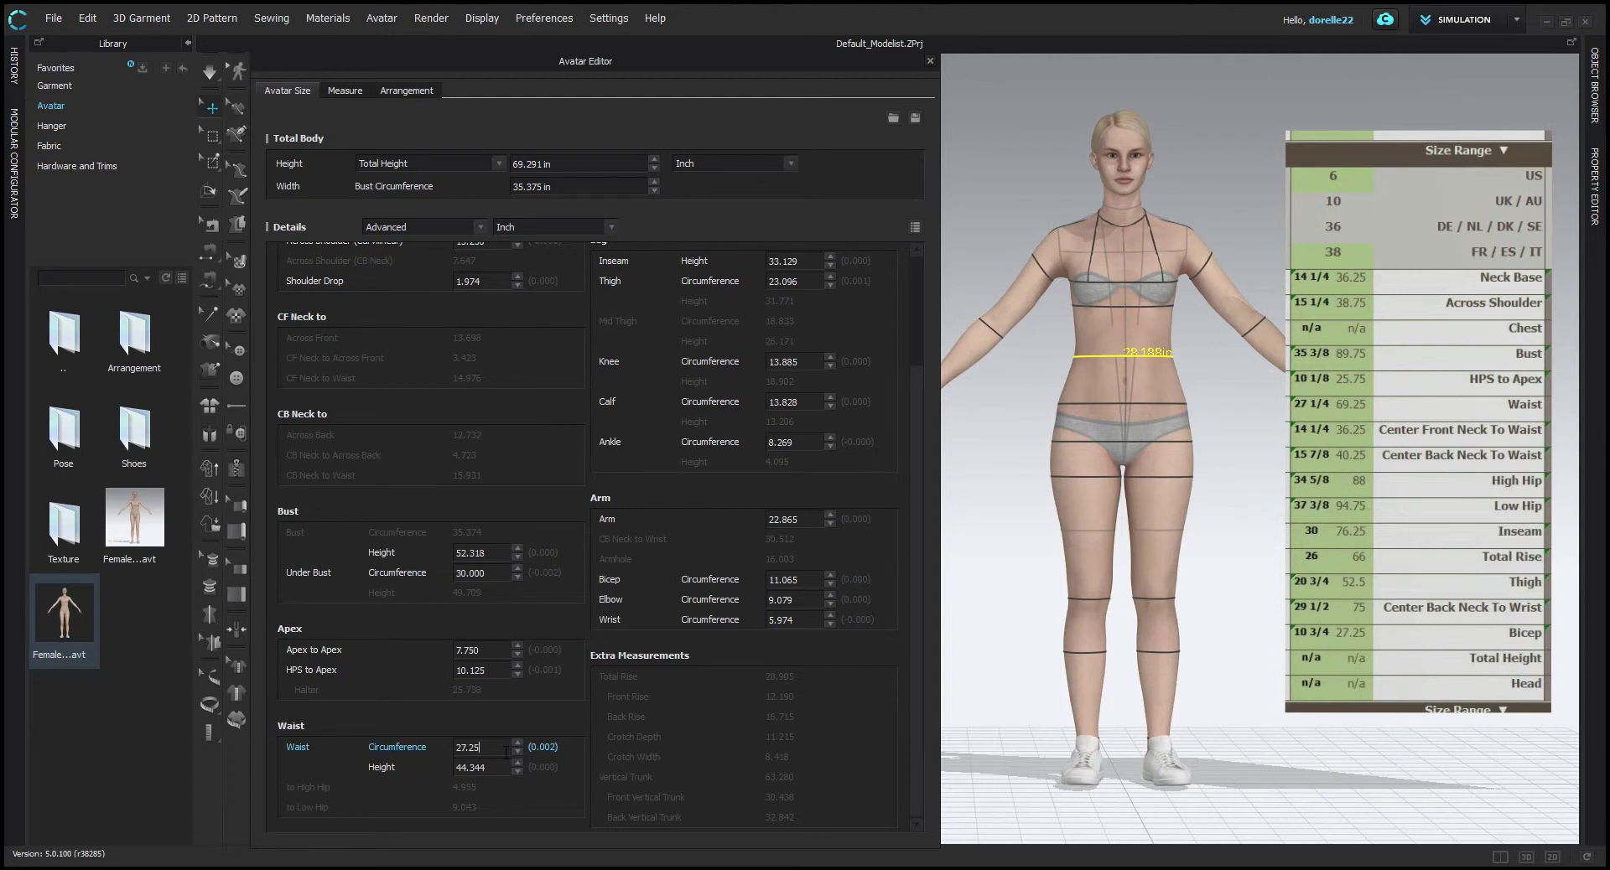
key("Return")
left_click(550, 807)
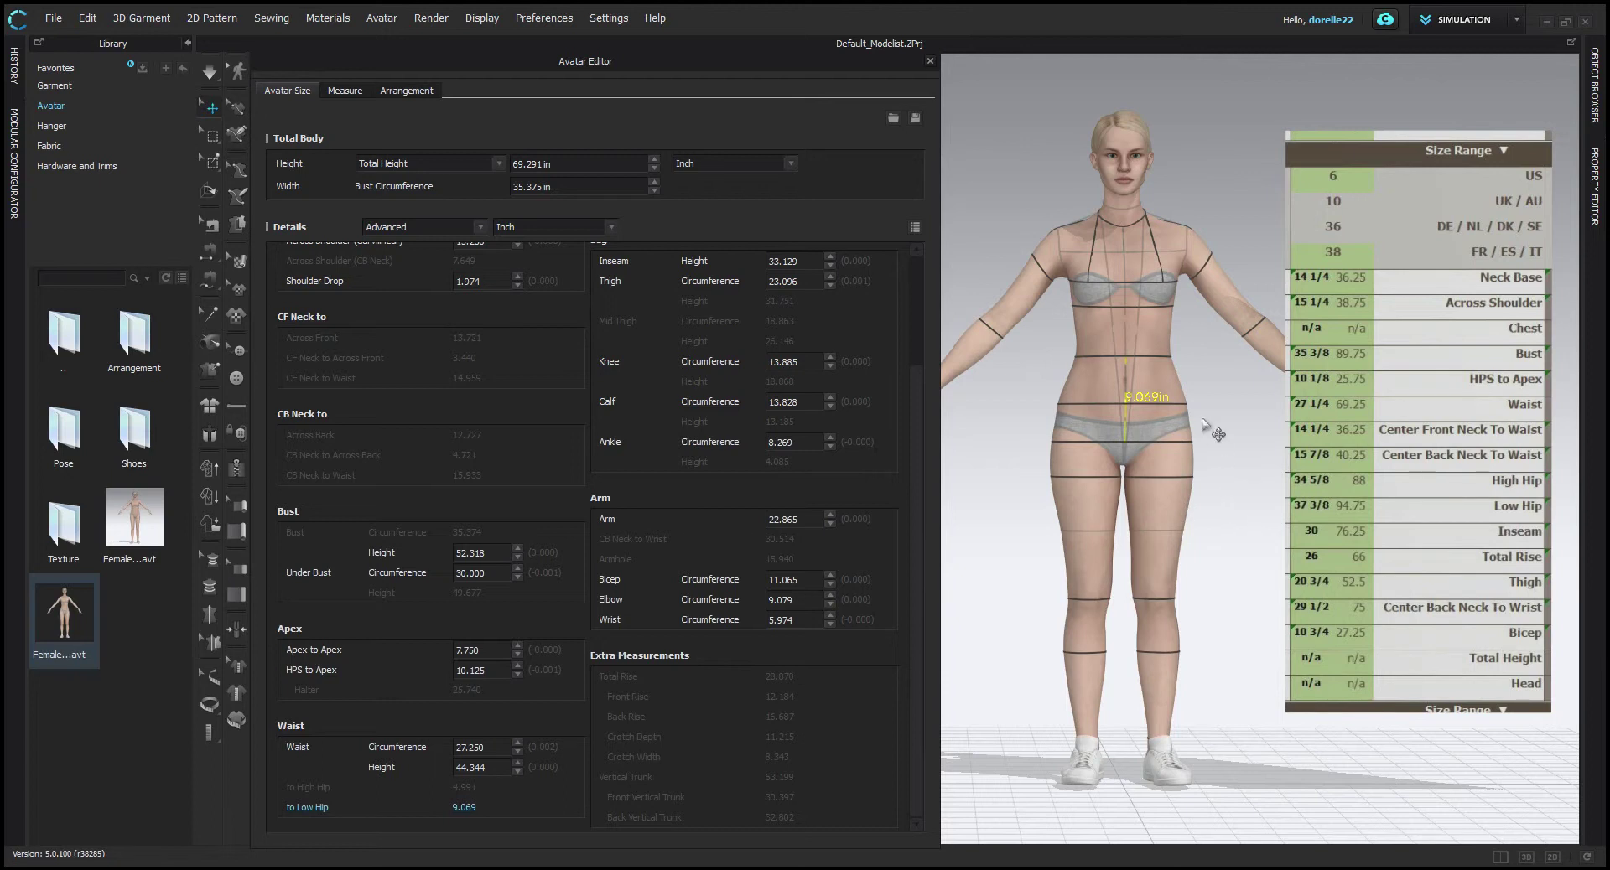
Set the high hip circumference to 34.625 in and the low hip circumference to 37.375 in.
scroll(822, 285, "up", 3)
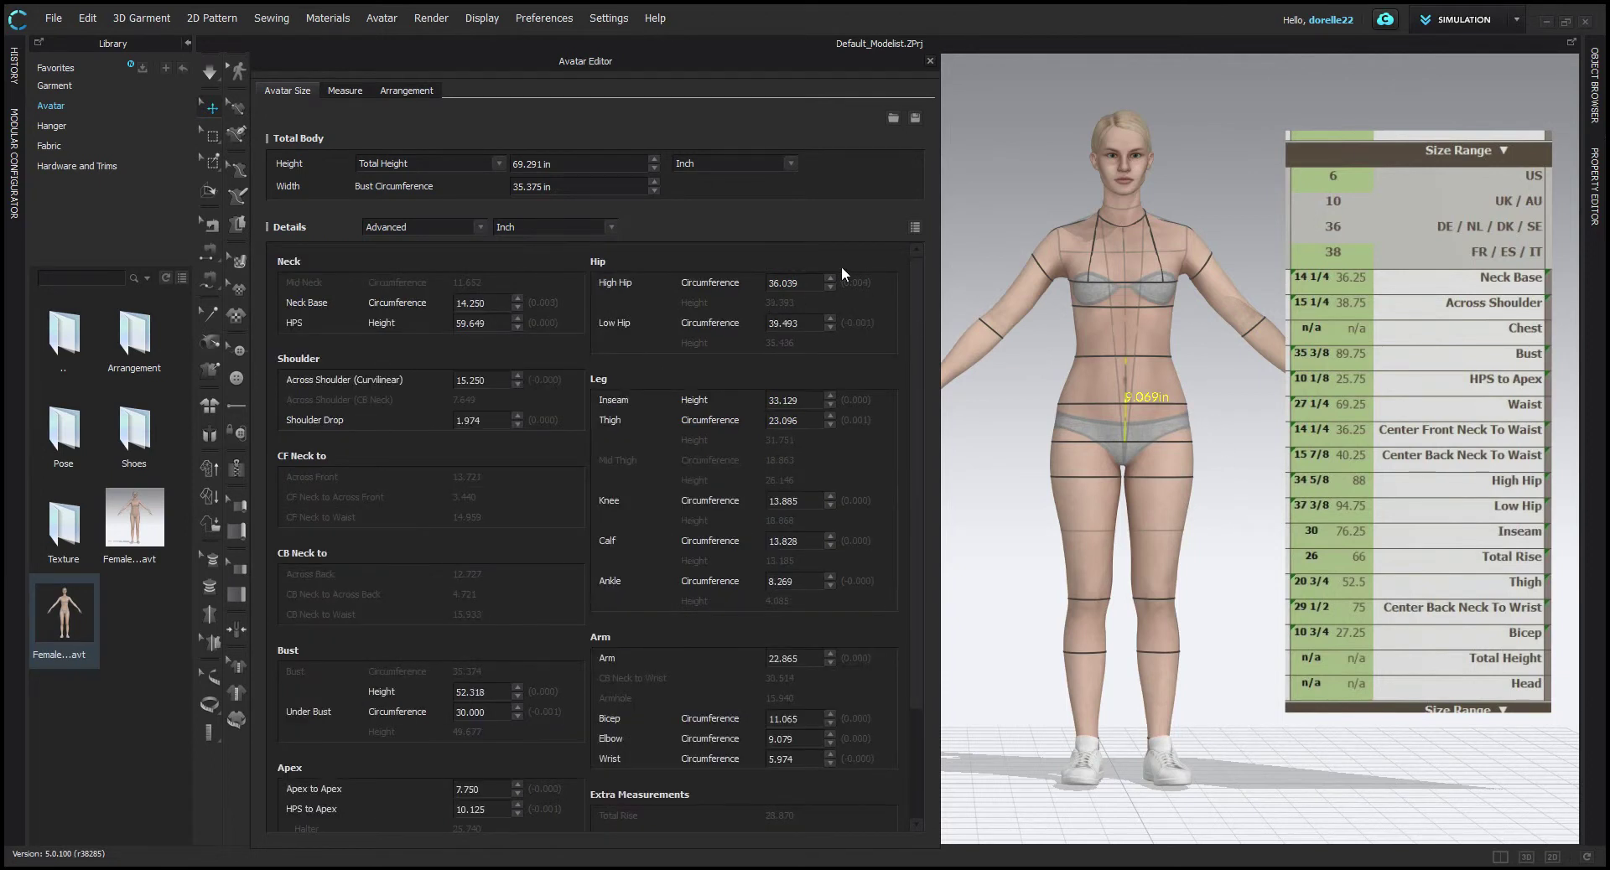
left_click(820, 282)
type("34.625")
key("Return")
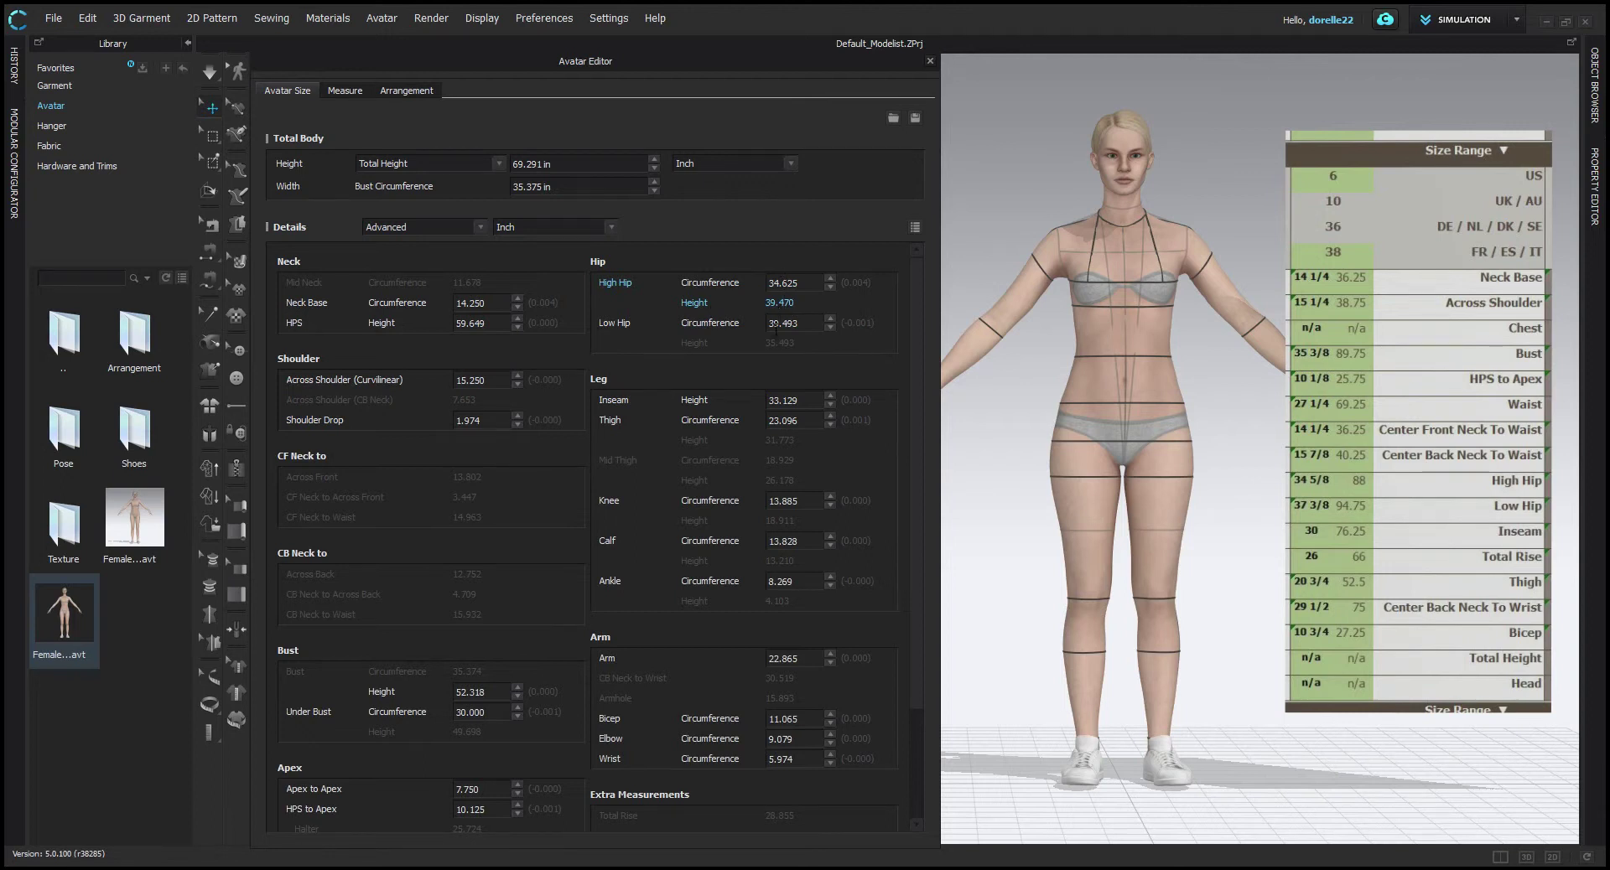
left_click(802, 327)
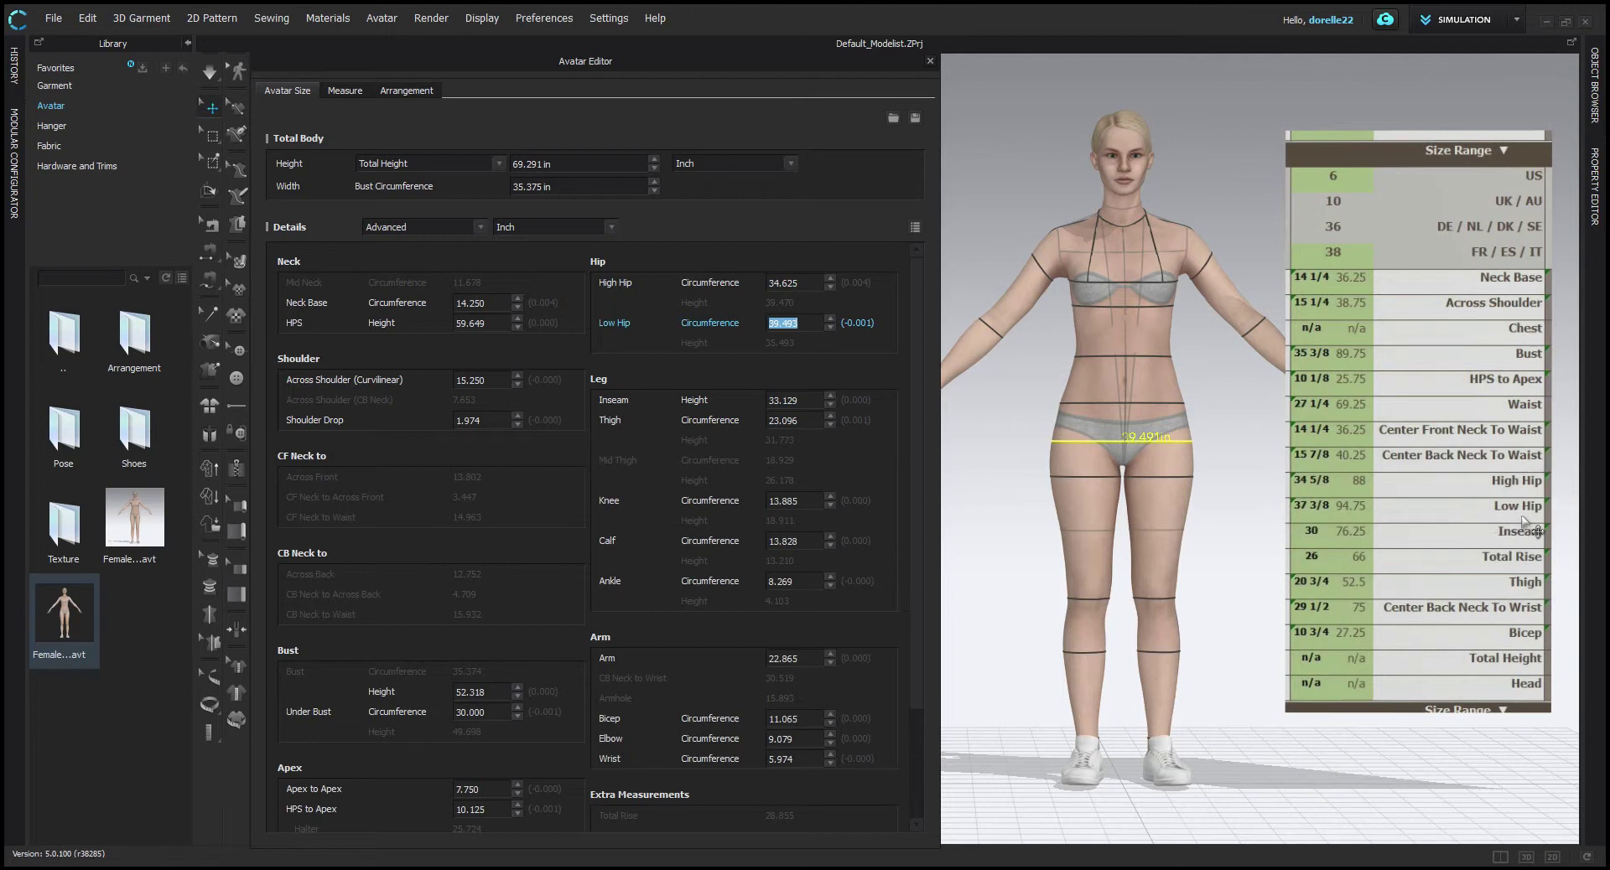
type("37.375")
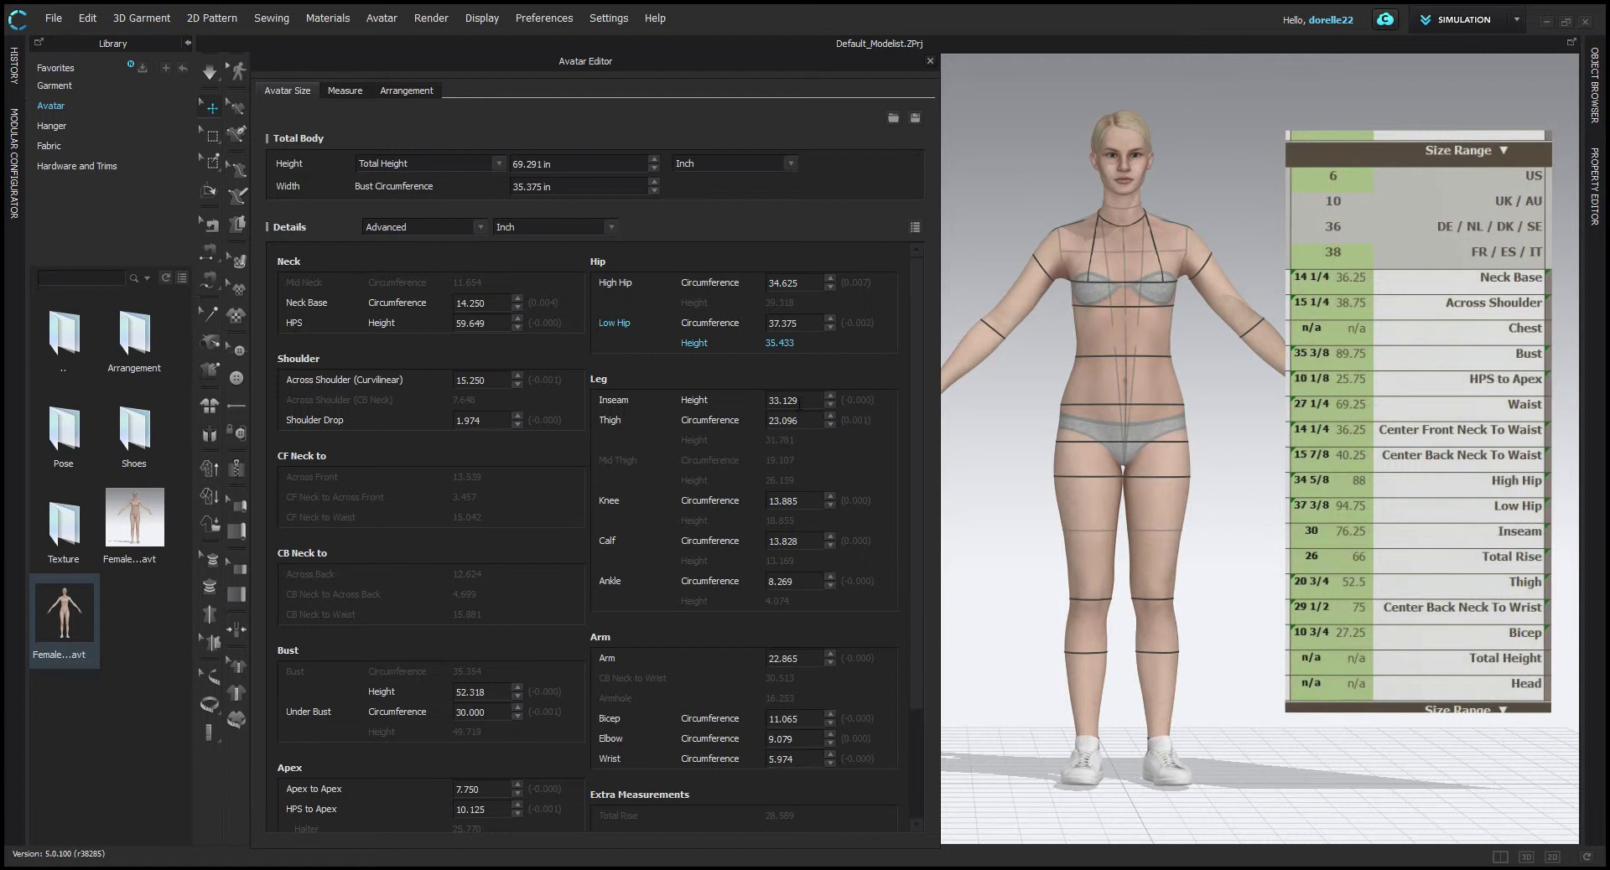
Set the inseam height to 33.5 in and the thigh circumference to 20.75 in.
left_click(799, 403)
type("33.5")
key("Return")
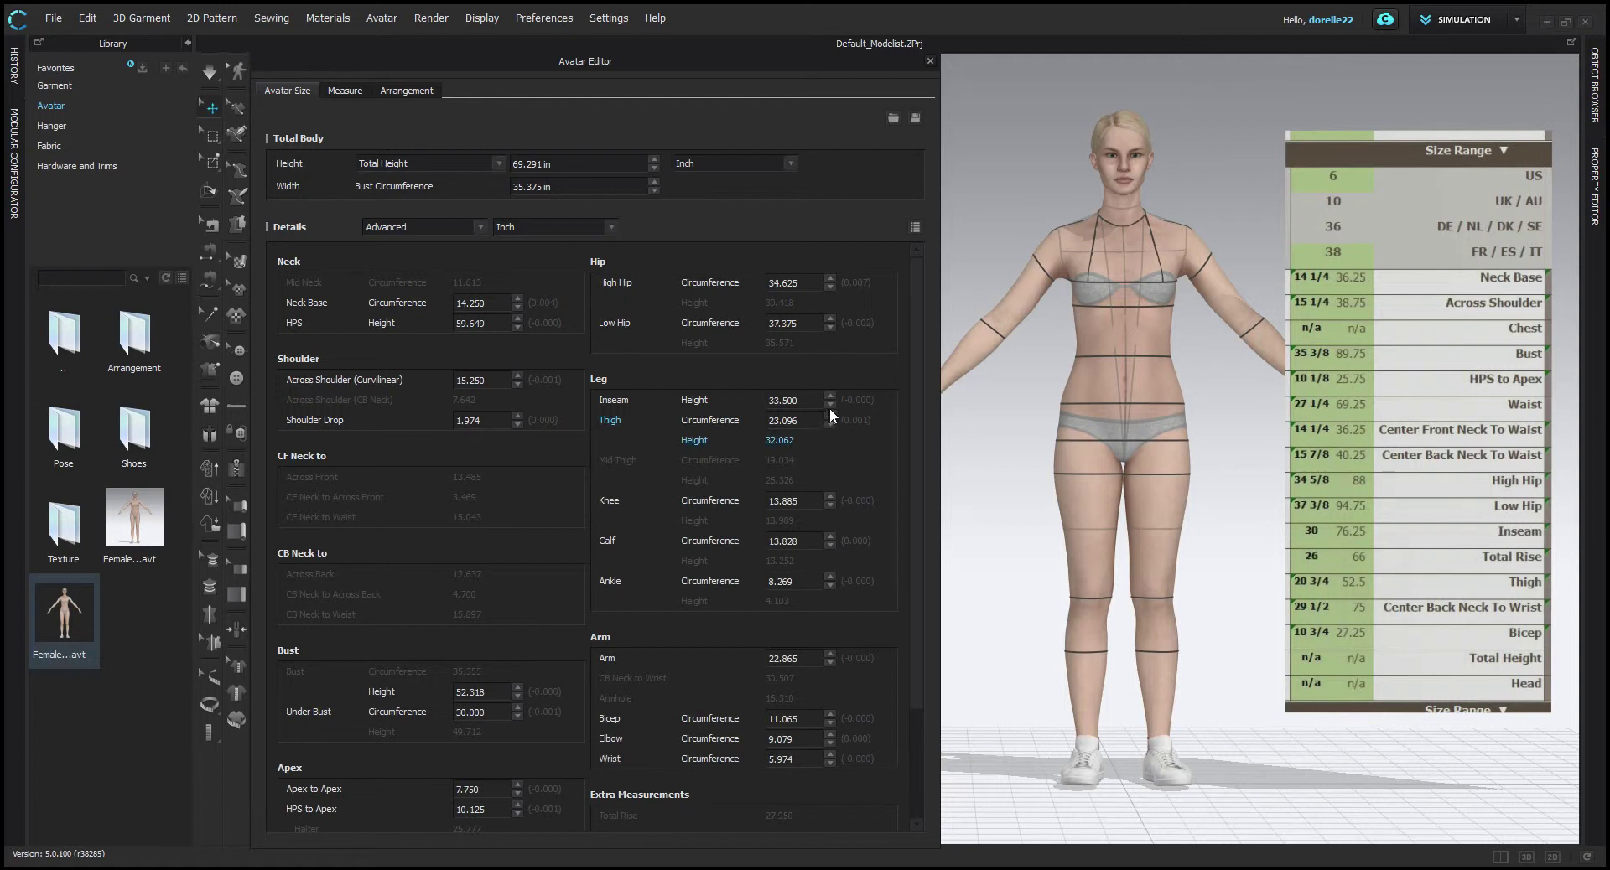
left_click(805, 421)
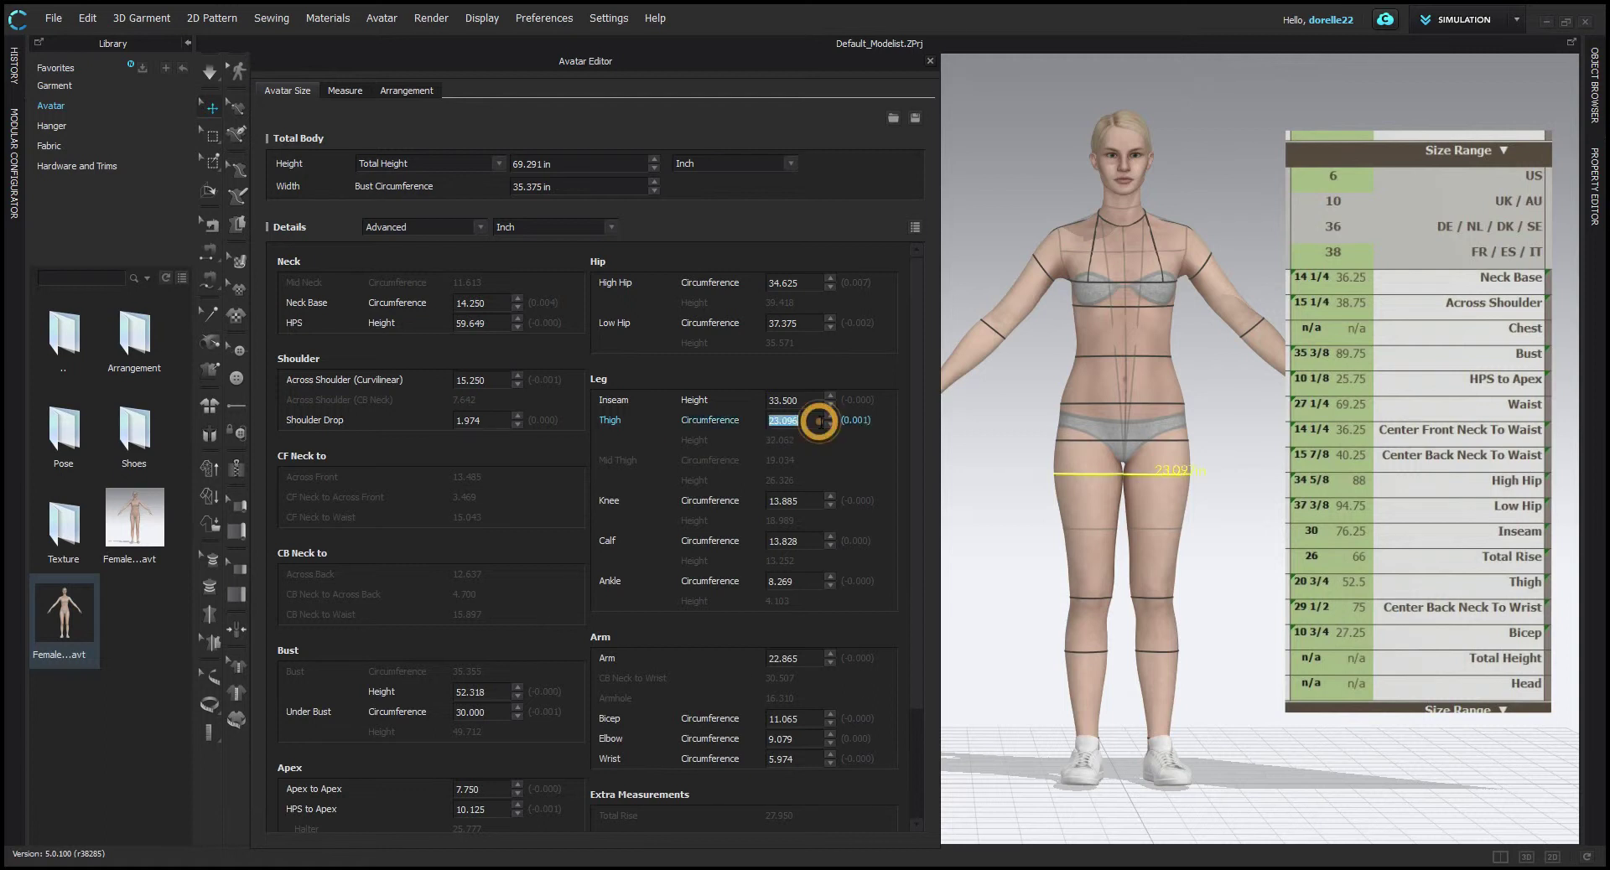
type("20.75")
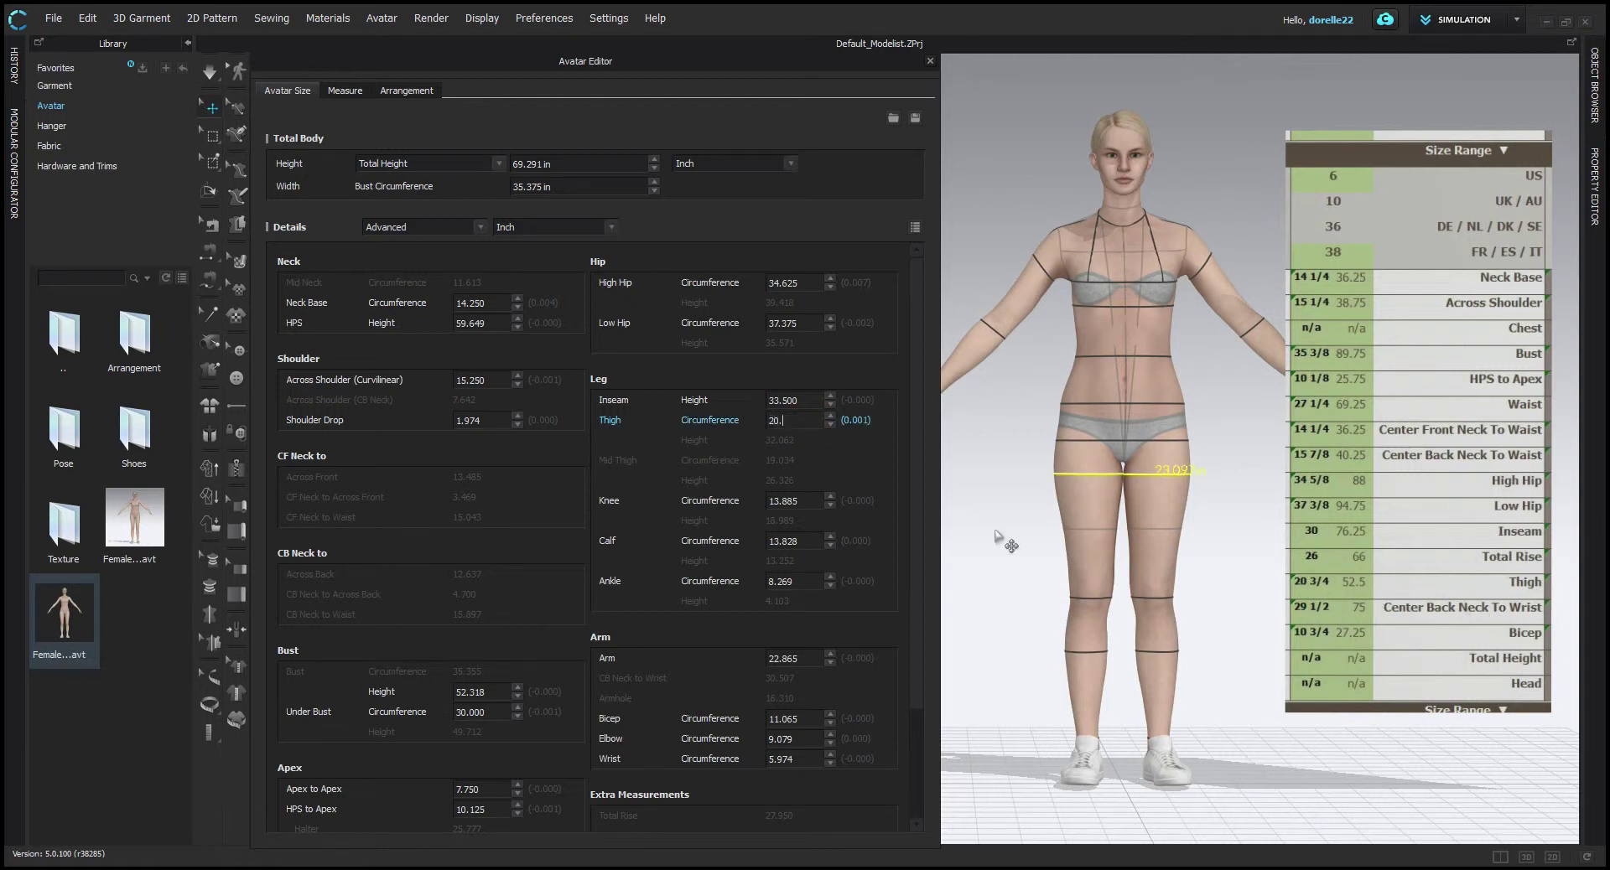
left_click(847, 442)
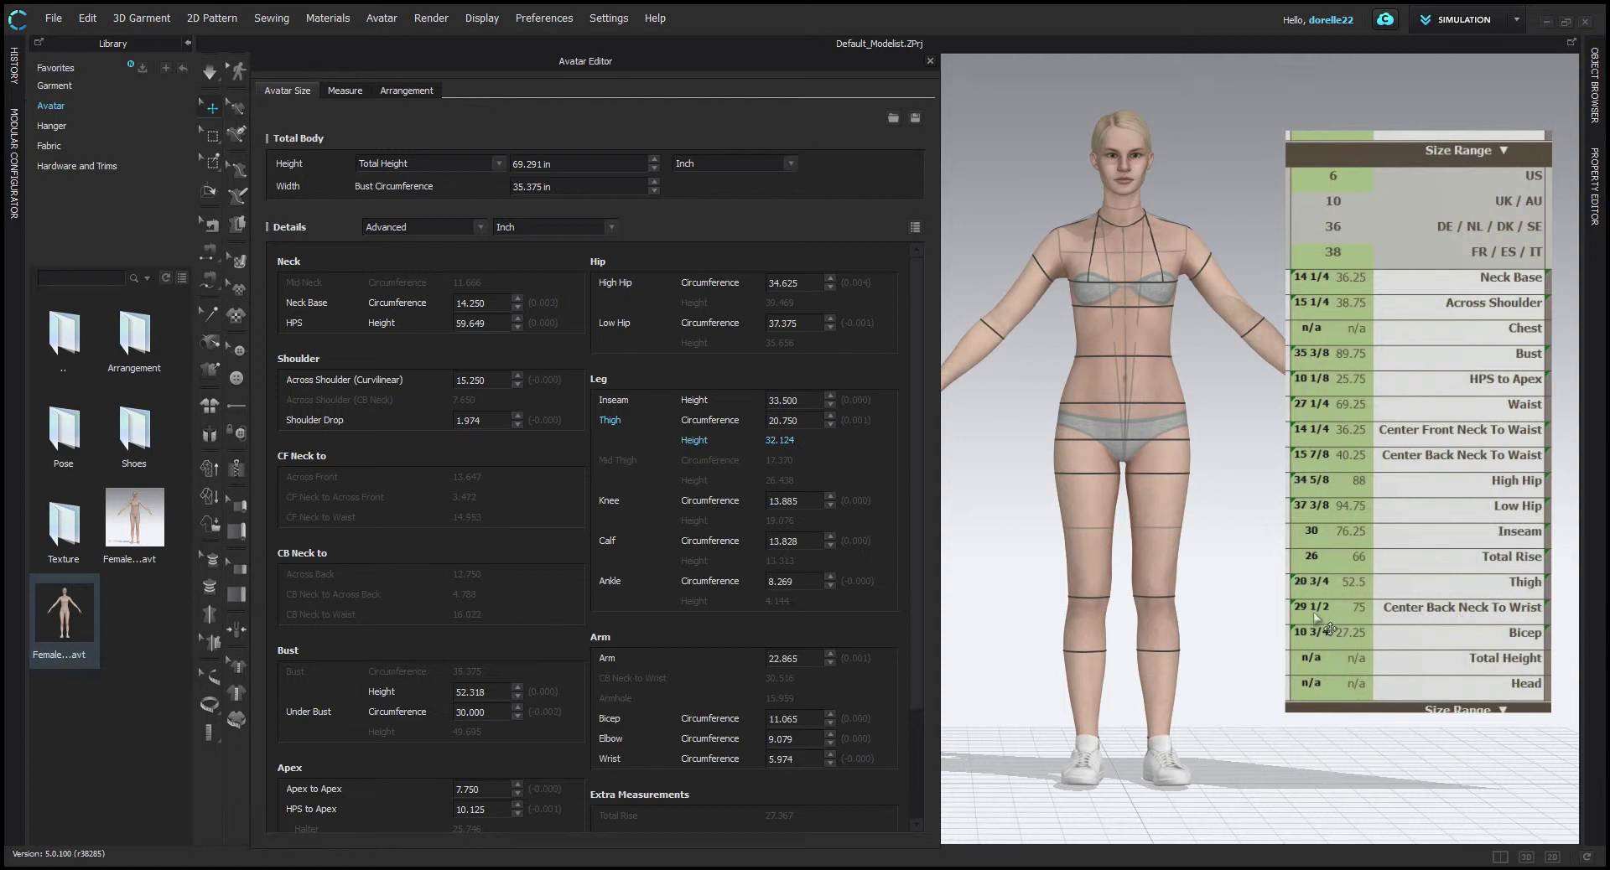
Try arm lengths of 21.5 in and 21 in, checking the CB neck to wrist measurement each time.
double_click(810, 658)
type("21.5")
key("Return")
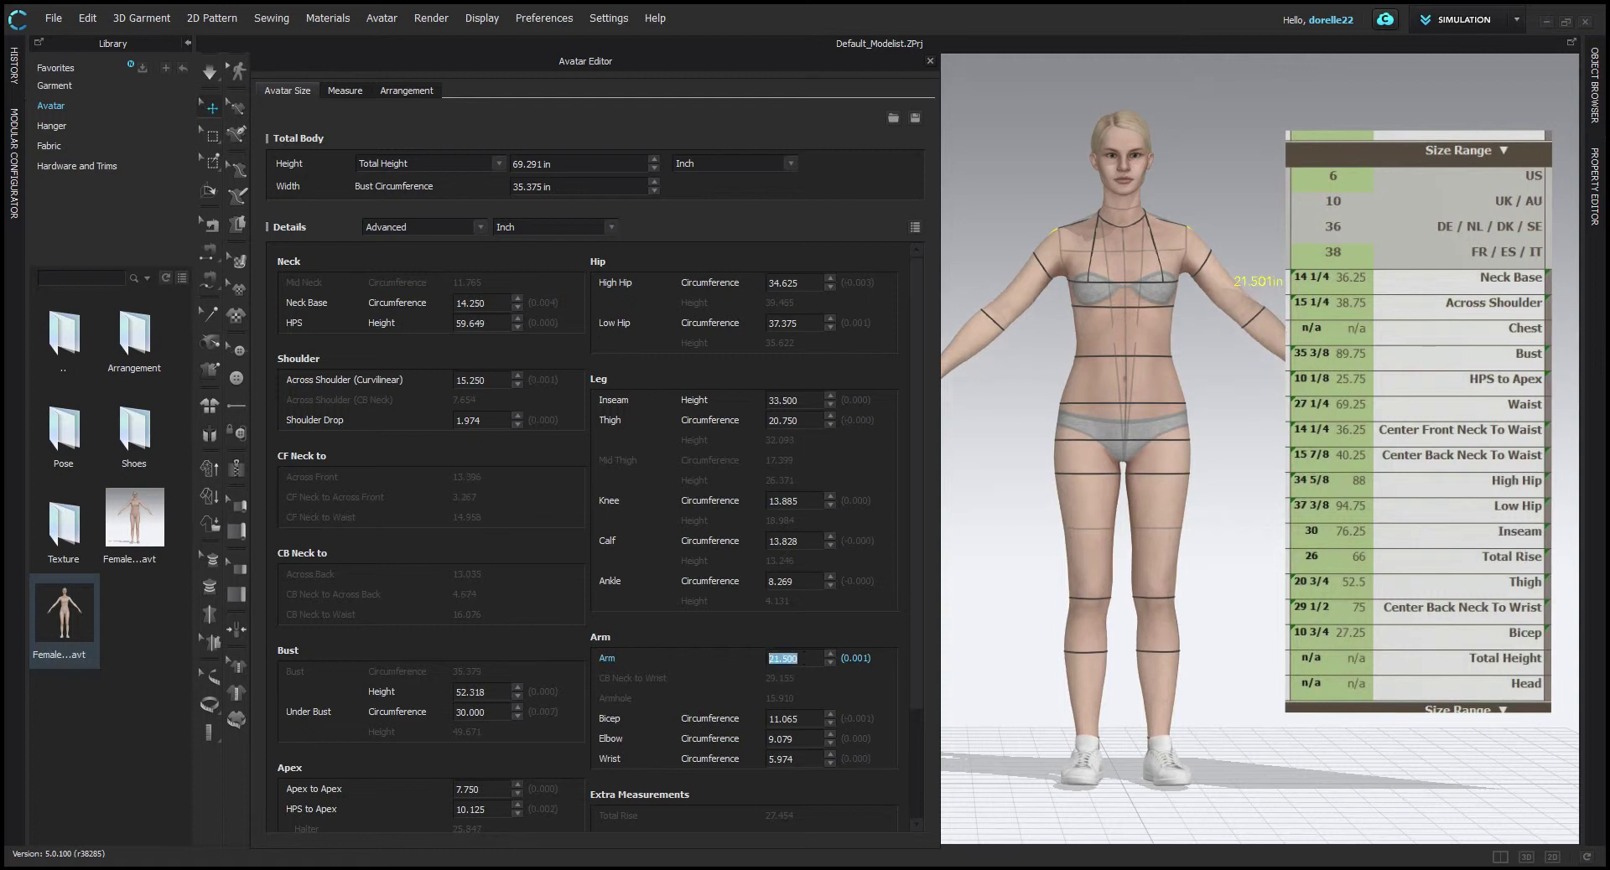
left_click(819, 675)
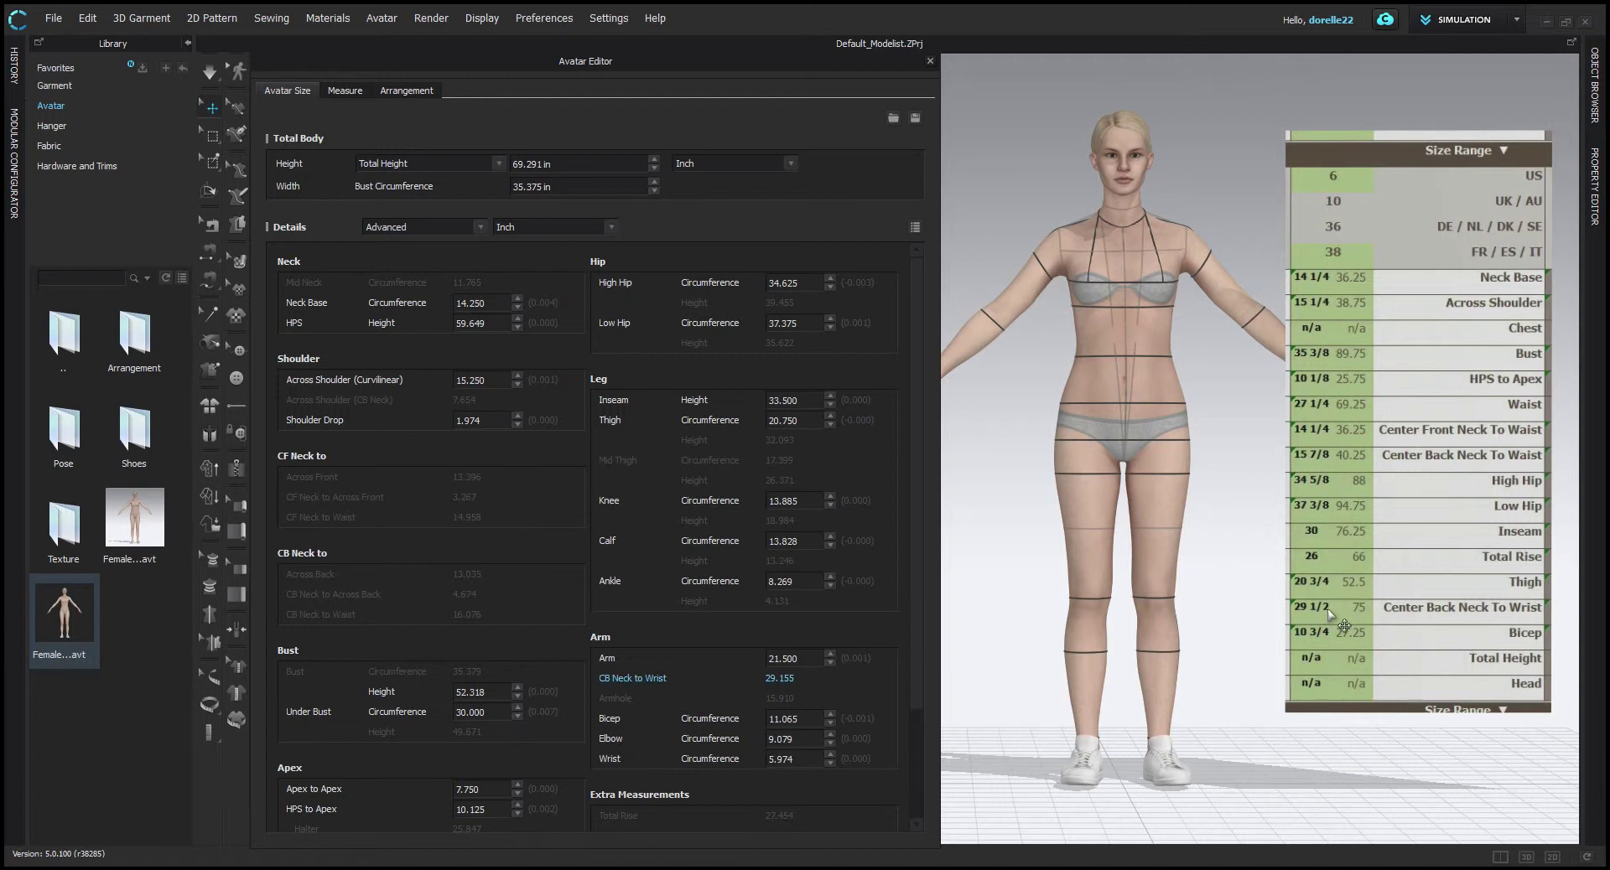
left_click(818, 659)
type("21")
key("Return")
left_click(812, 670)
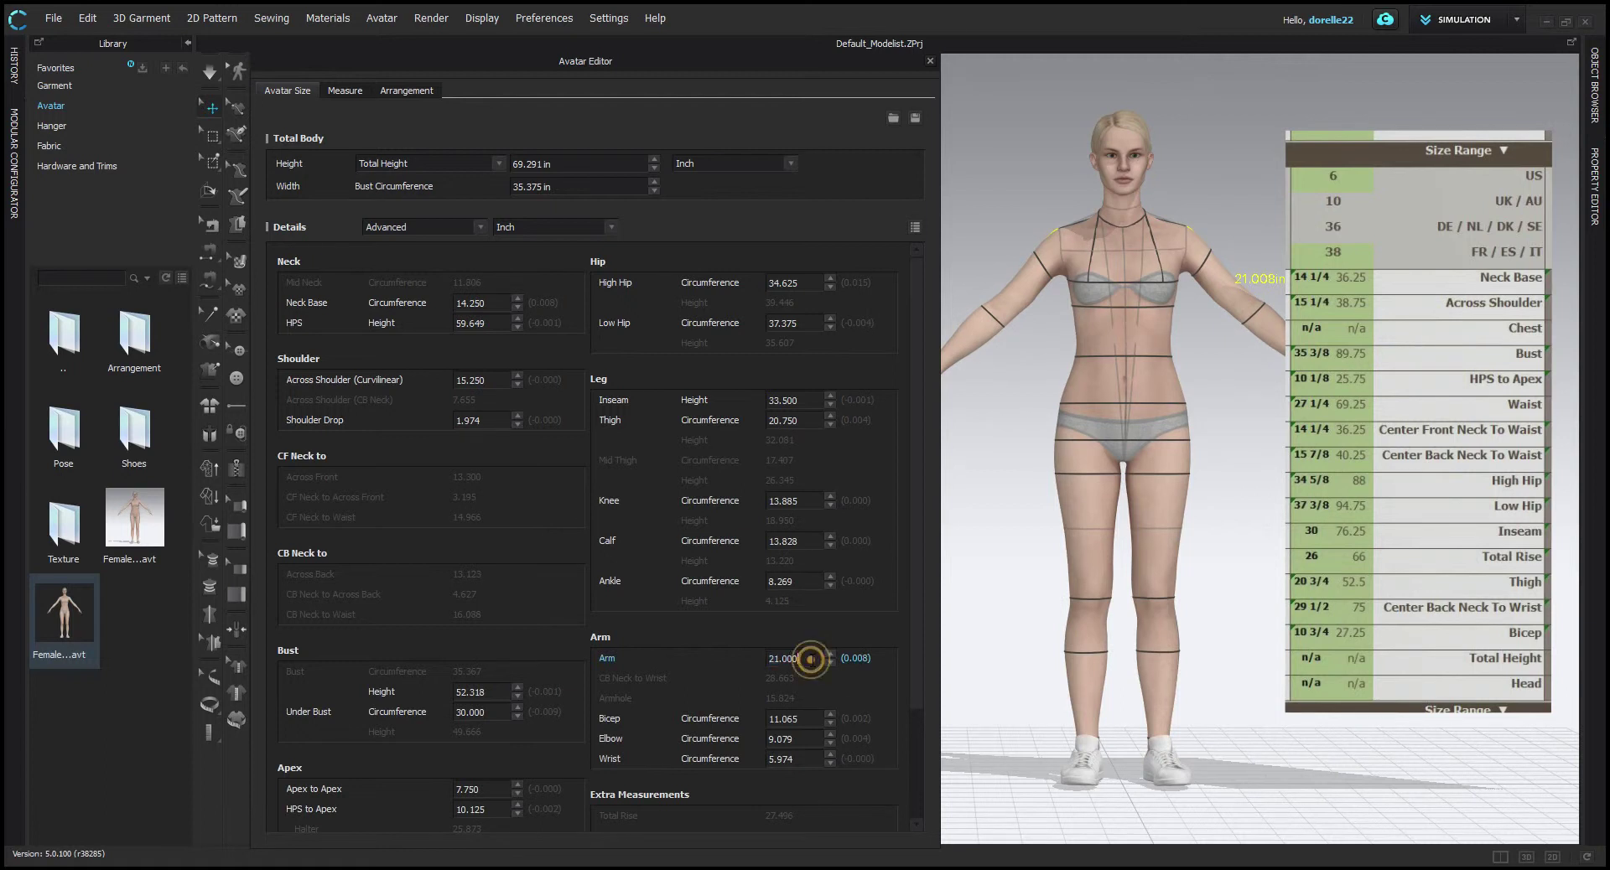
Try arm lengths of 22 in and 22.25 in against the chart's center back neck to wrist value.
left_click(797, 658)
key("Return")
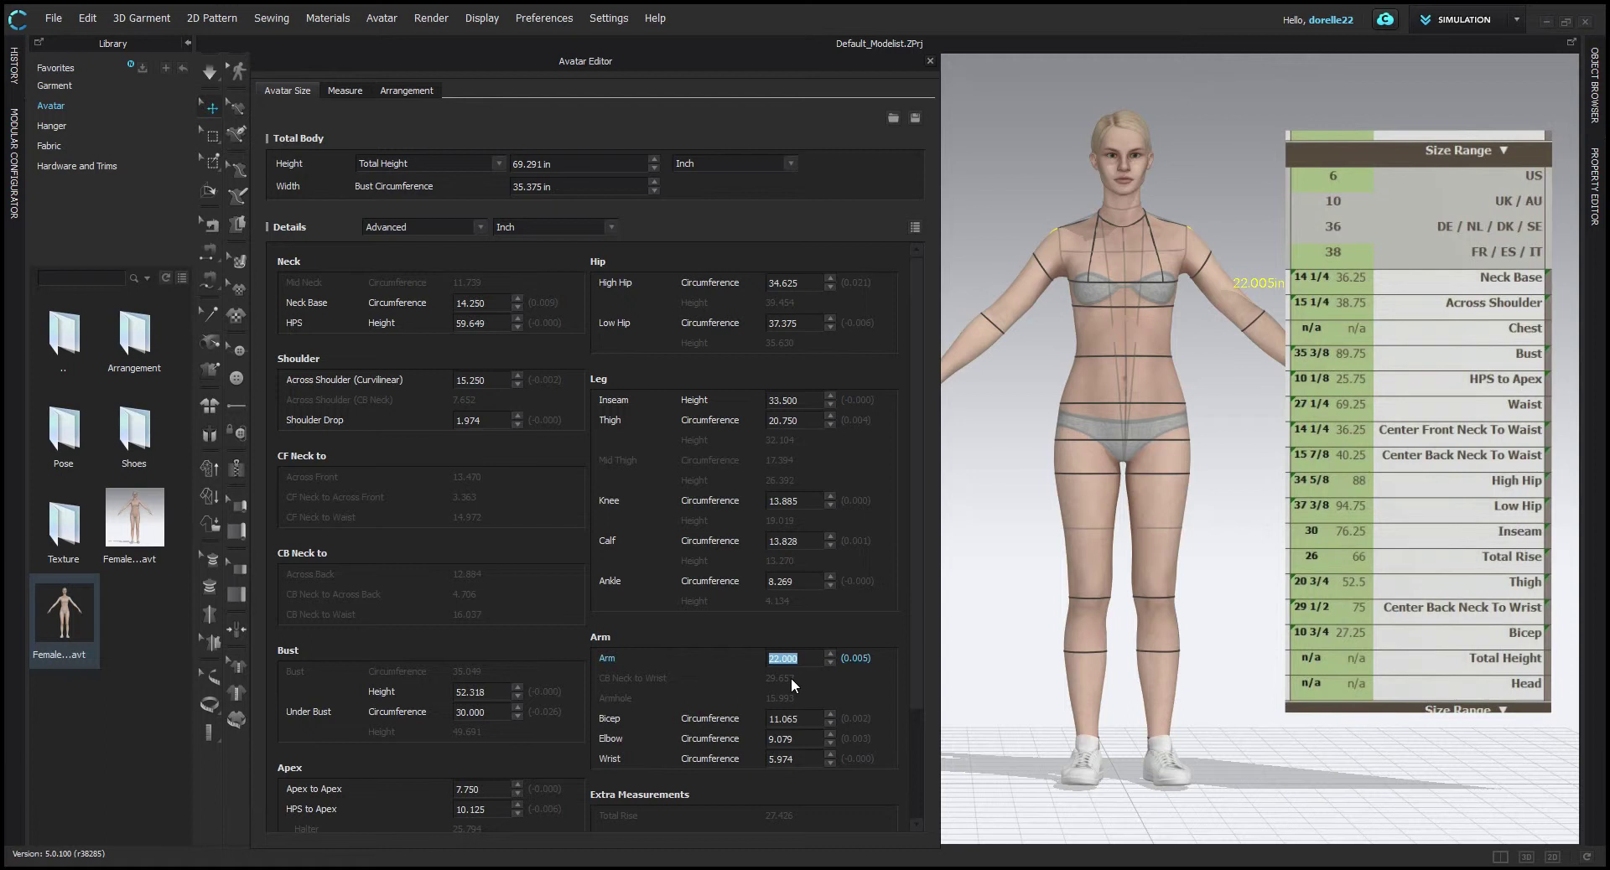
left_click(818, 678)
left_click(797, 658)
type("22.25")
key("Return")
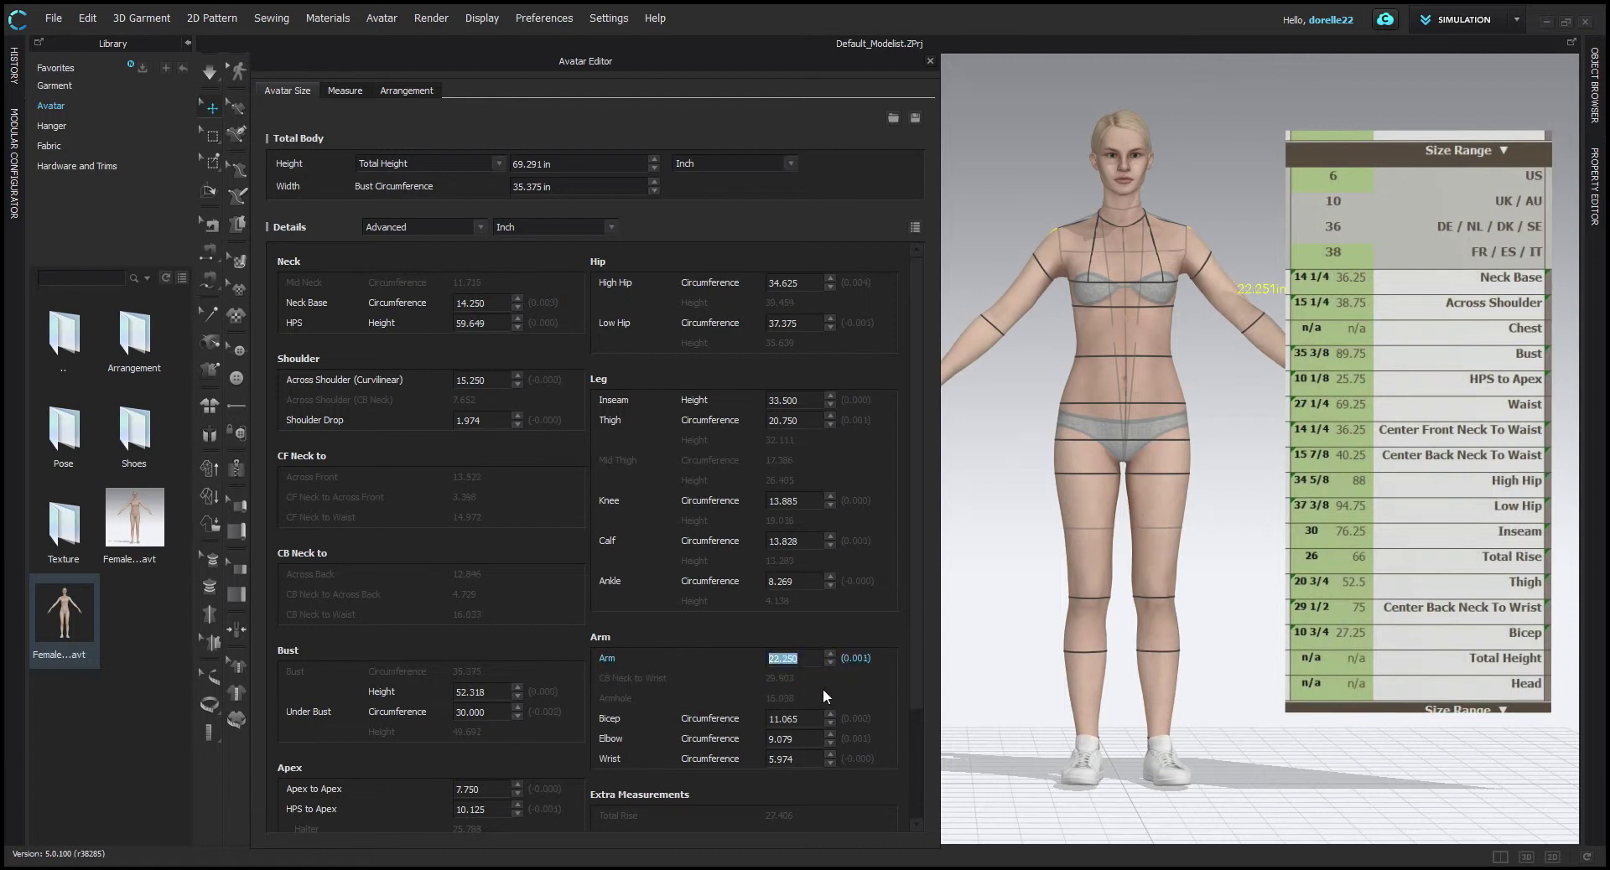
Set the arm length to 21.75 in and check the CB neck to wrist measurement.
left_click(808, 658)
type("21.7")
key("Return")
left_click(852, 675)
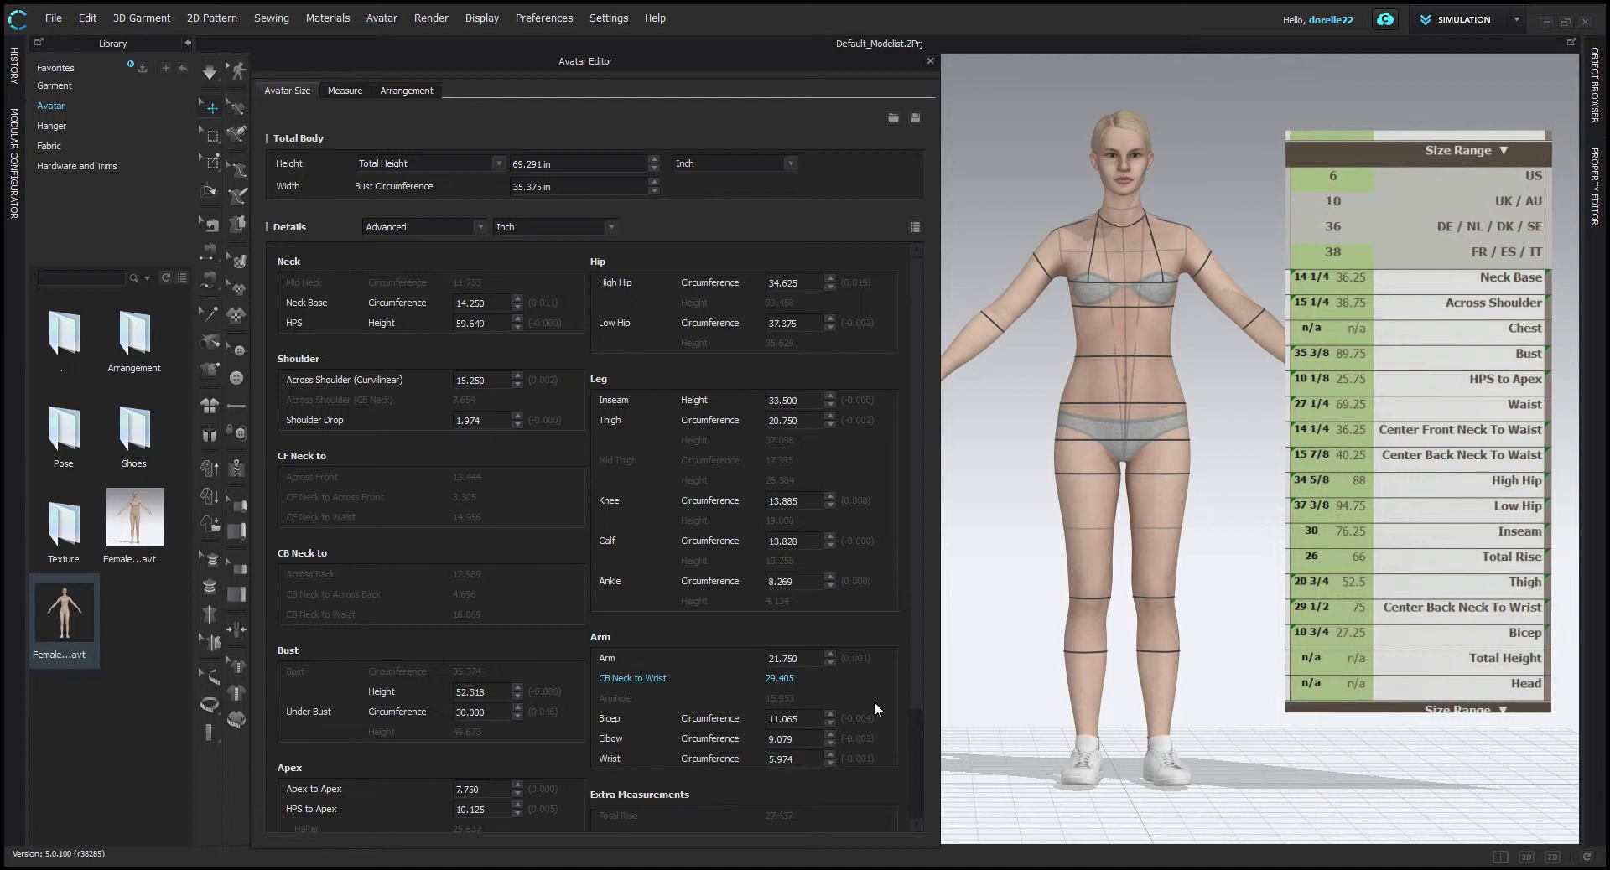
Set the bicep circumference to 10.375 in.
double_click(807, 718)
type("10.")
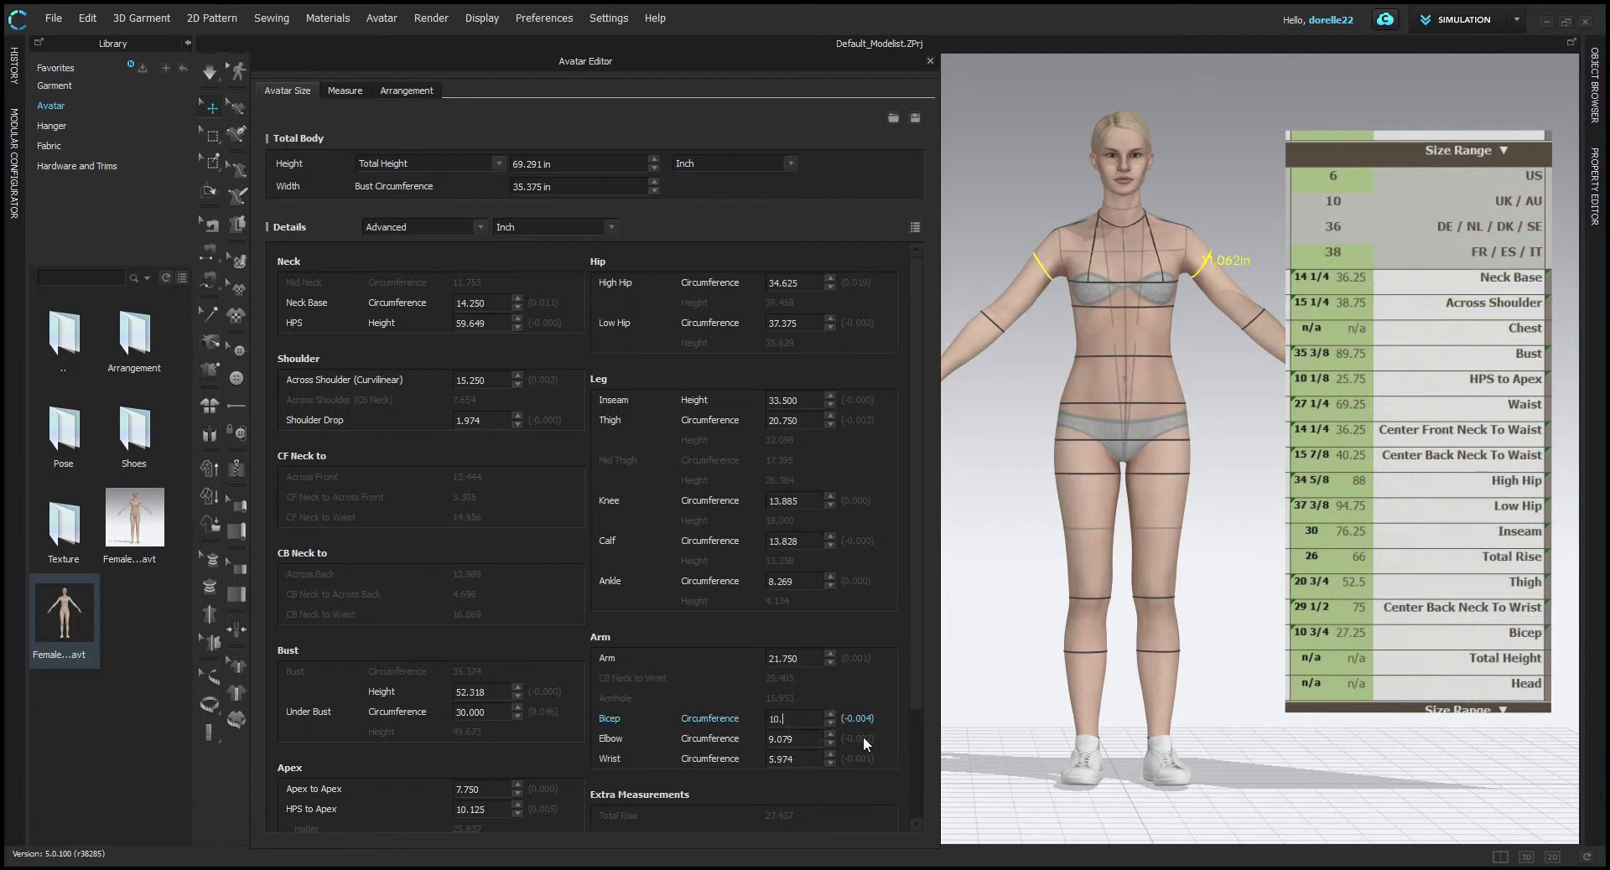
type("375")
key("Return")
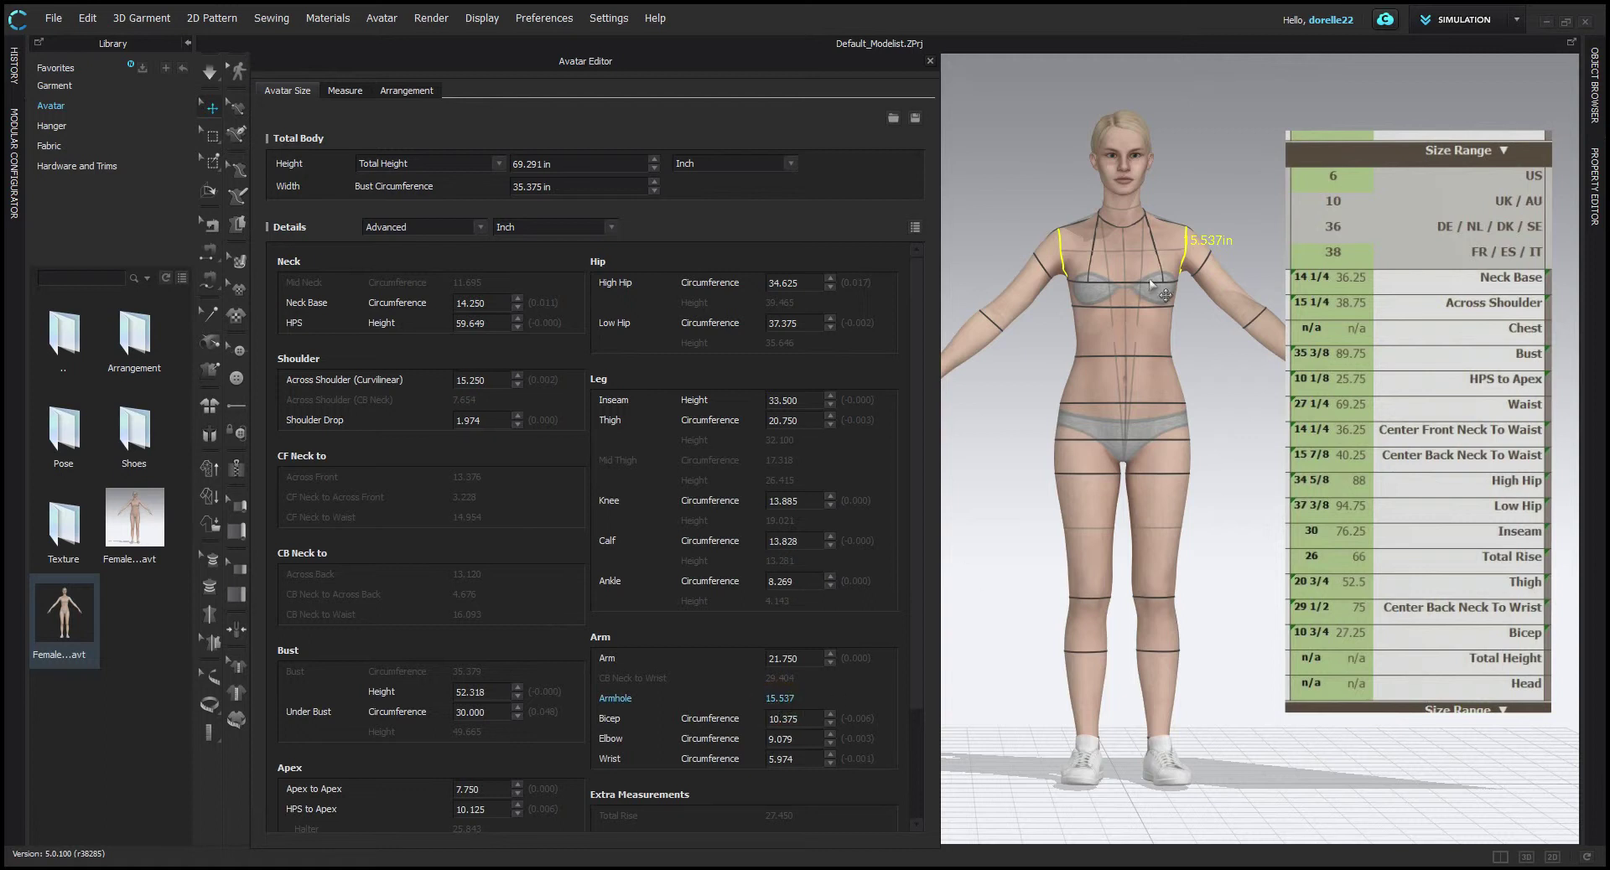
Examine the armhole line on the avatar from the front and side, and return to the front view with the size chart visible.
mouse_move(1216, 395)
right_mouse_down()
mouse_move(801, 379)
mouse_move(1063, 405)
mouse_move(1221, 389)
right_mouse_up()
scroll(1193, 250, "up", 3)
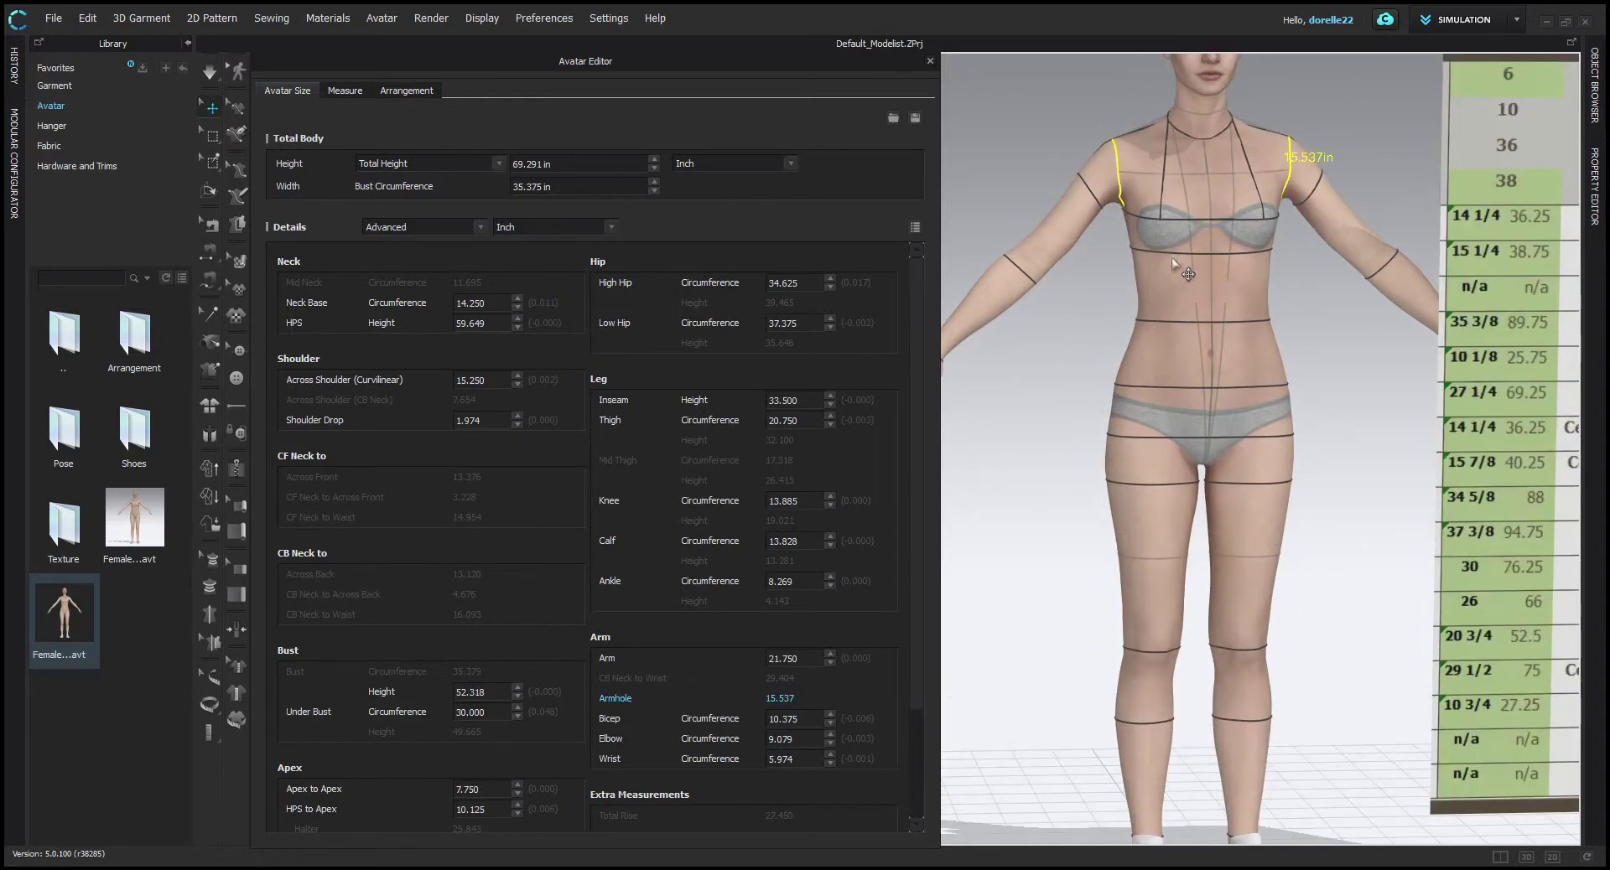
right_click(1184, 305)
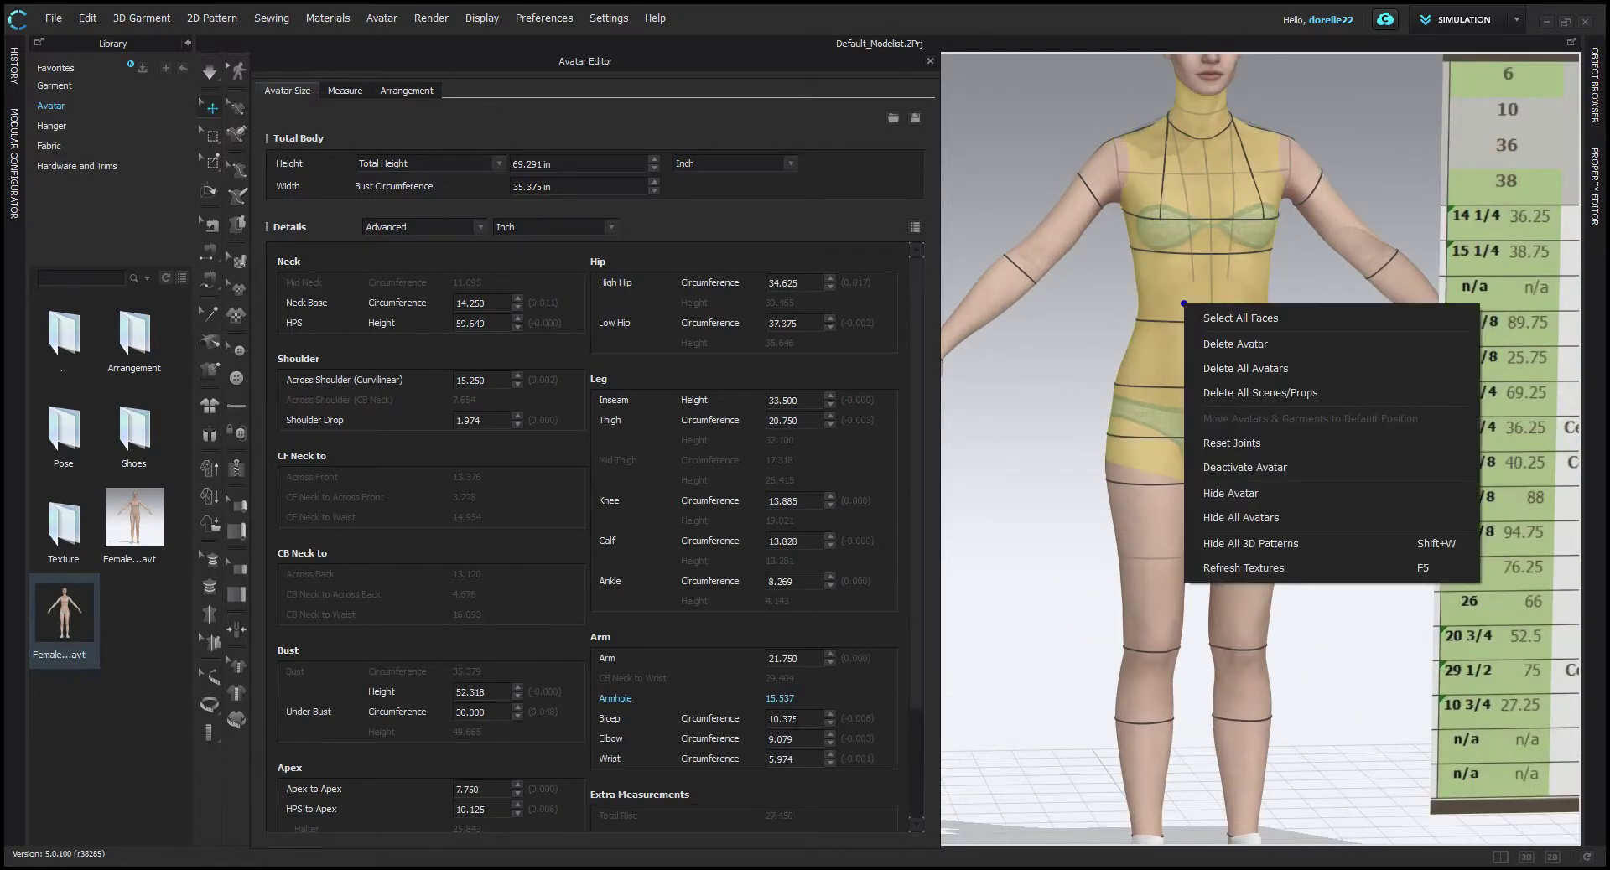
left_click(778, 696)
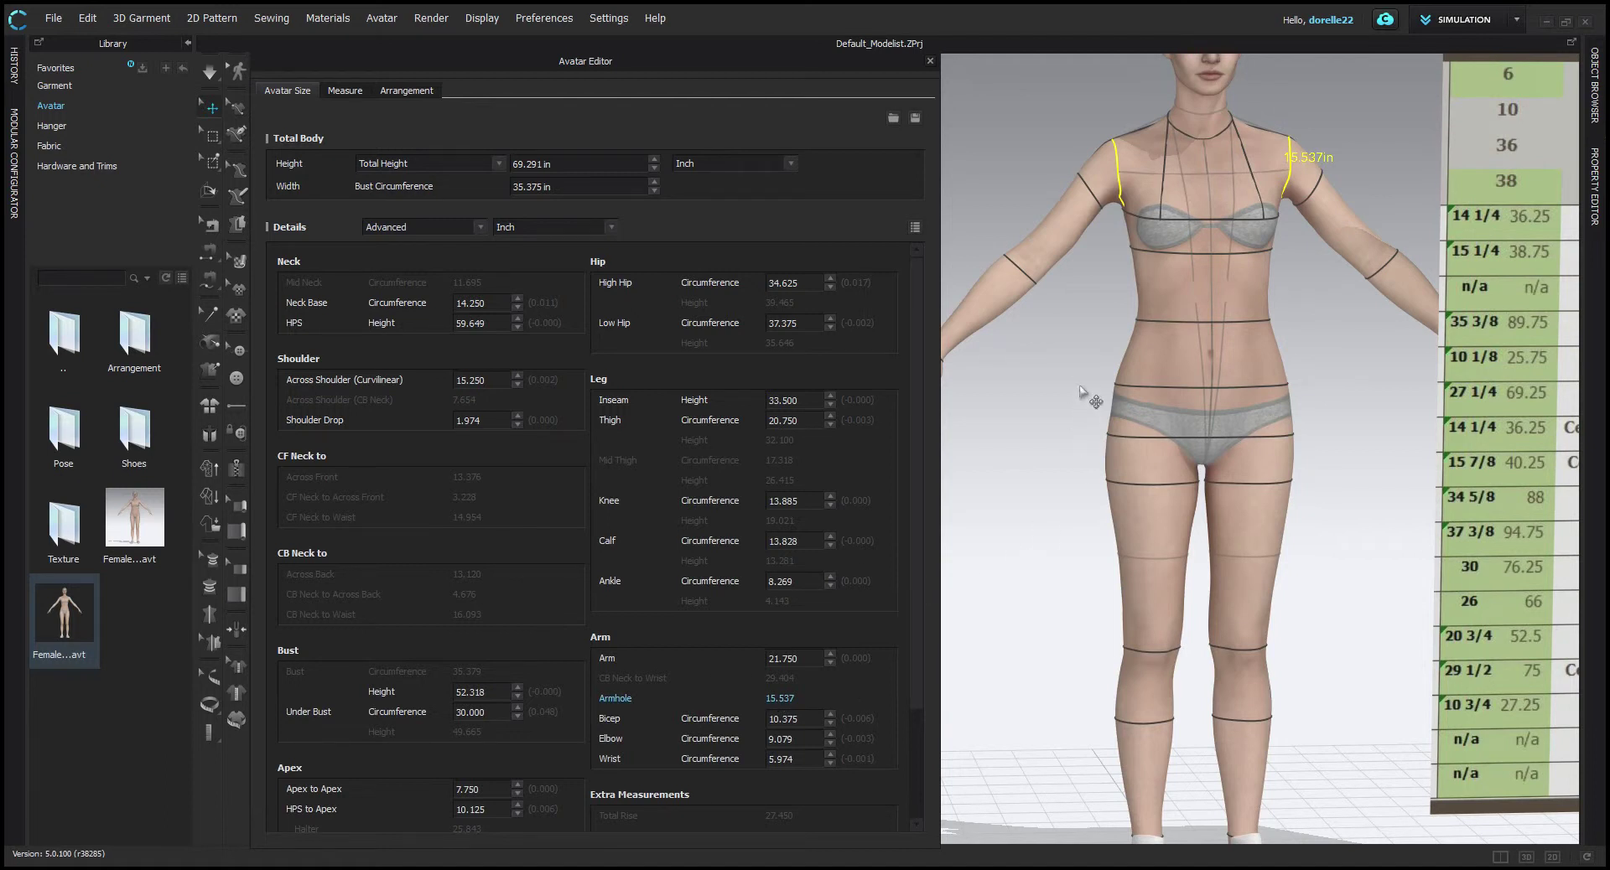
right_click_drag(1091, 398, 1199, 260)
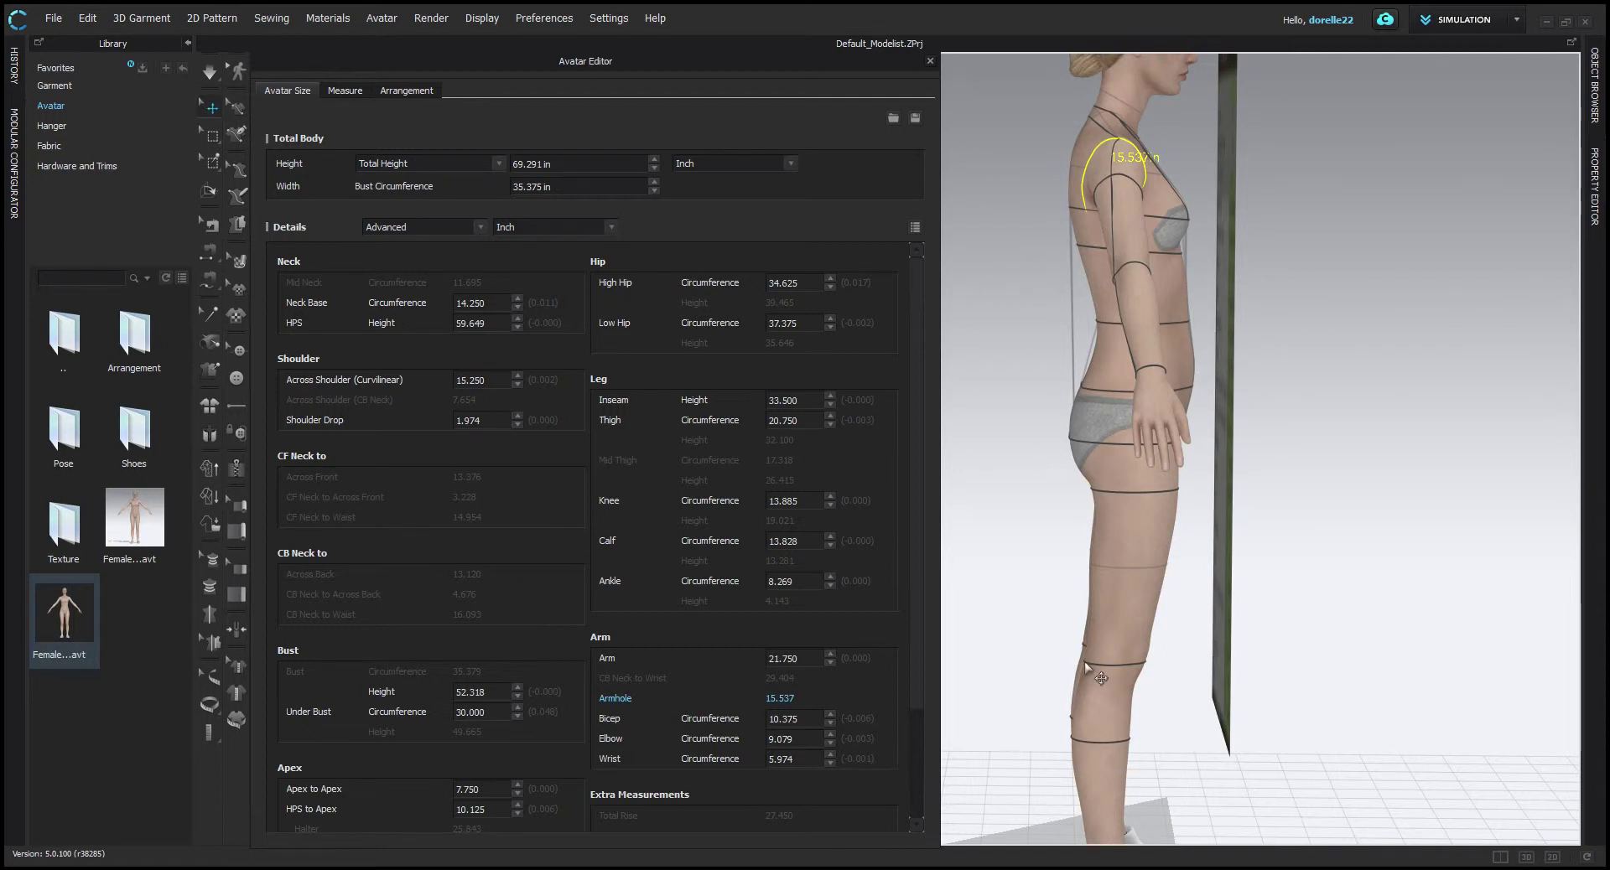
scroll(1157, 664, "down", 5)
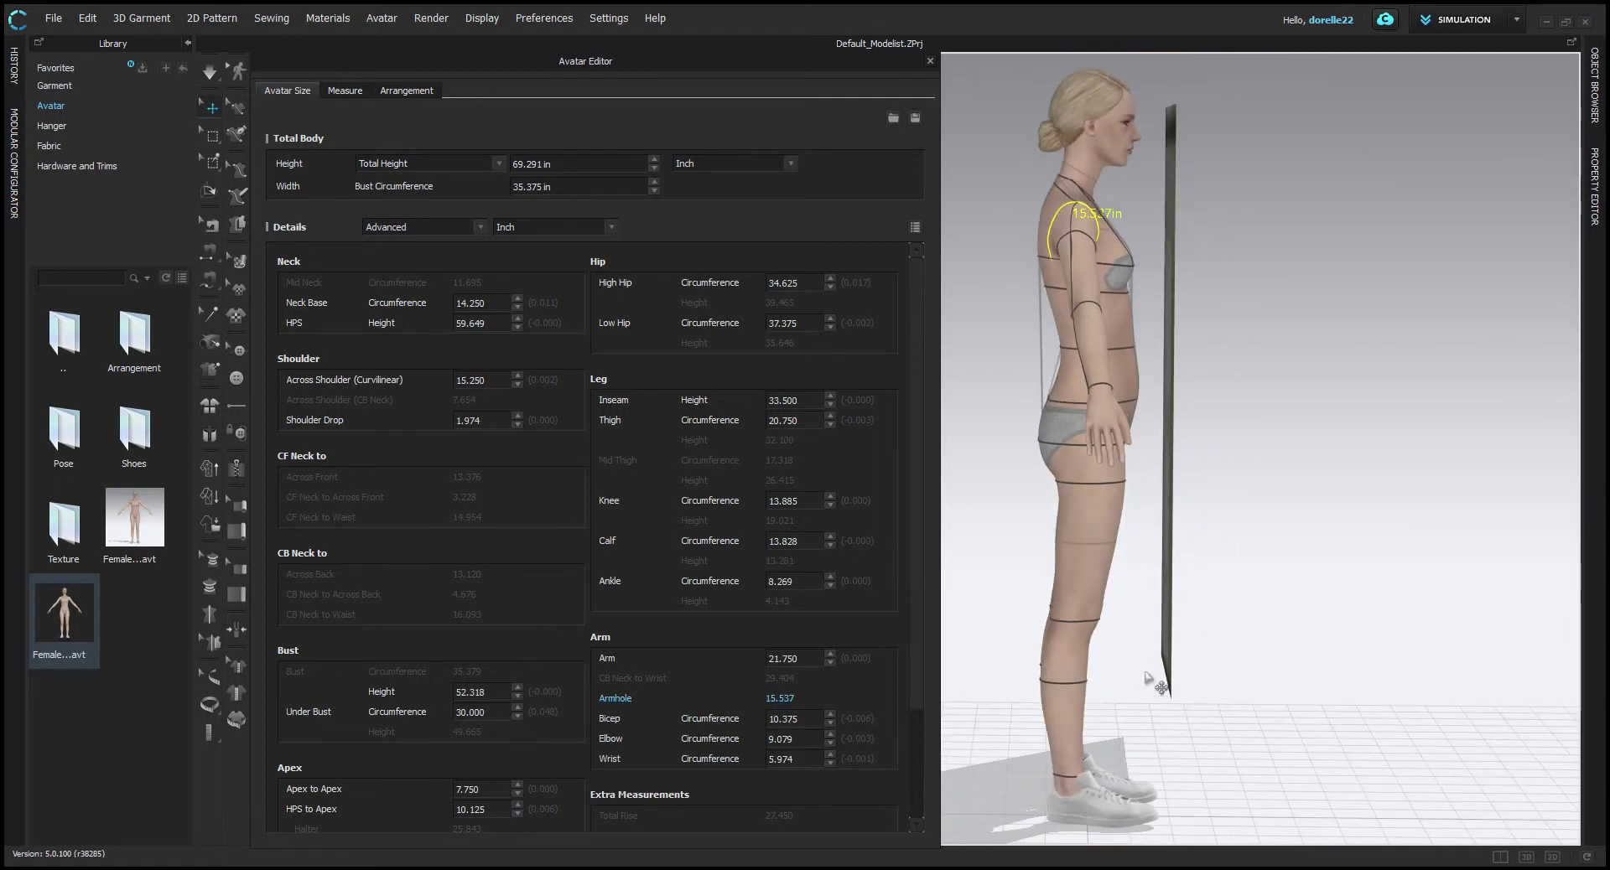
key("2")
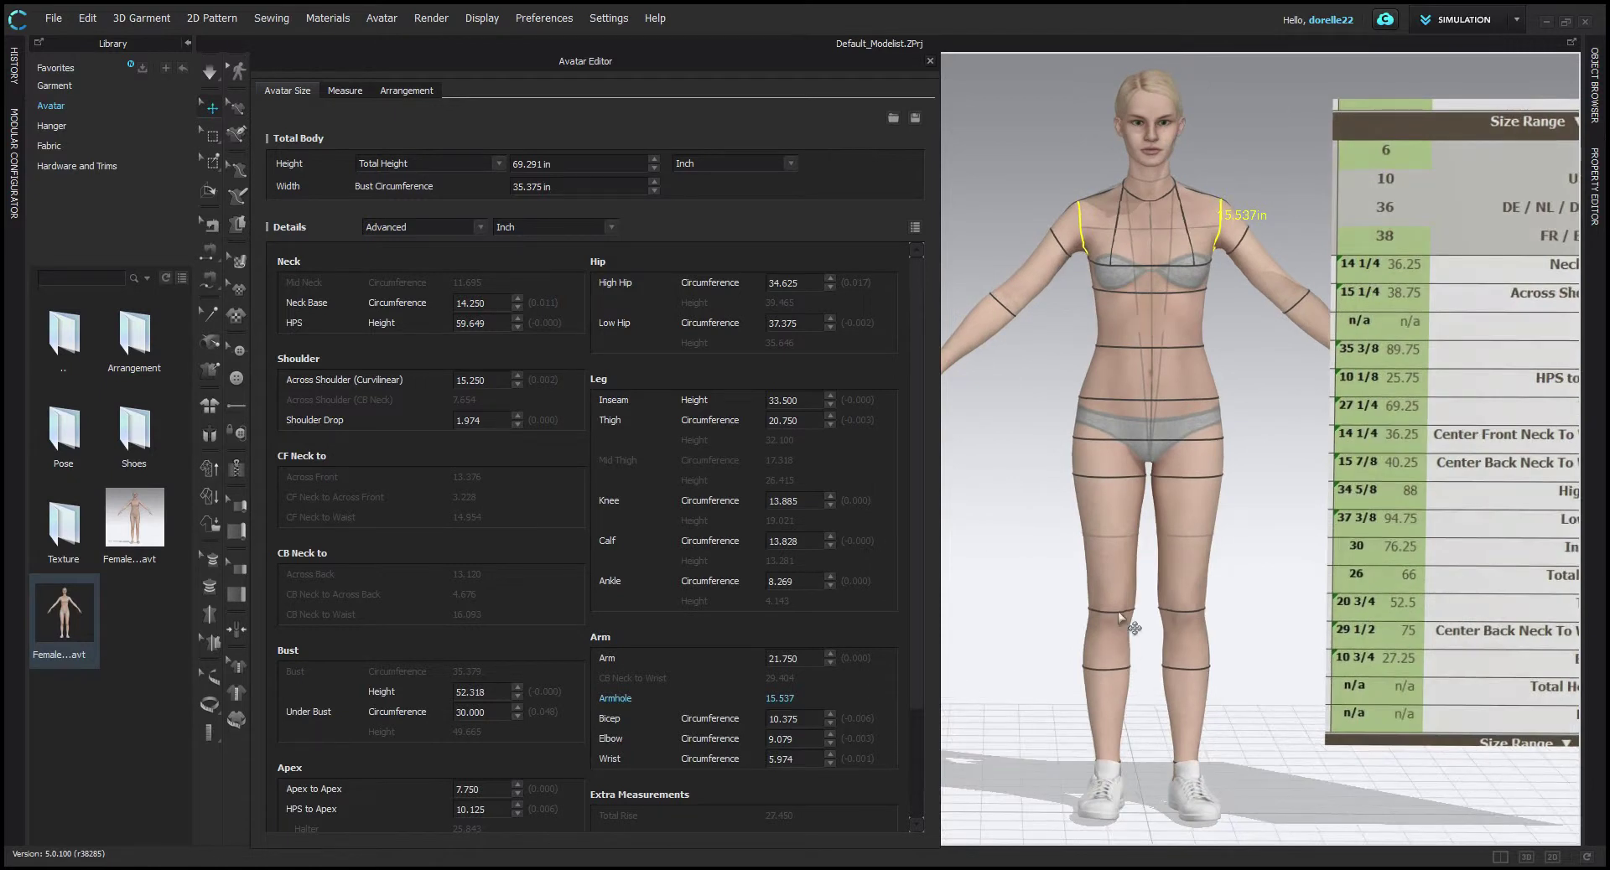
middle_click_drag(1550, 647, 1477, 642)
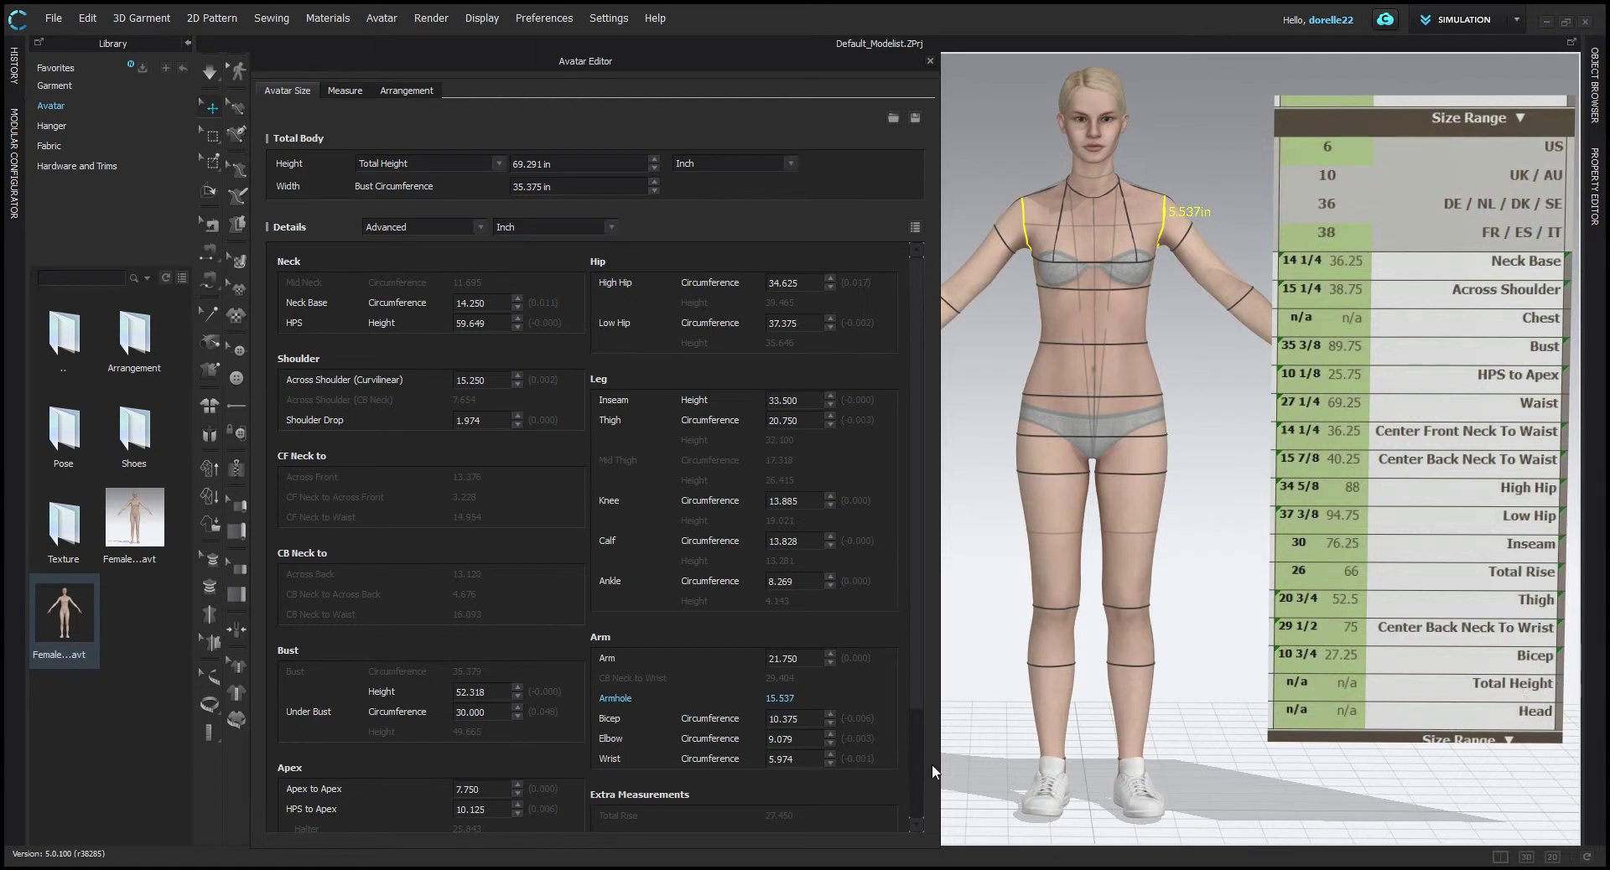
Switch to Excel, review the Missy Curvy sheet of the alvanon size chart and the ASTM-WORLDWIDE measurements and body forms, and return to the avatar.
scroll(802, 787, "down", 3)
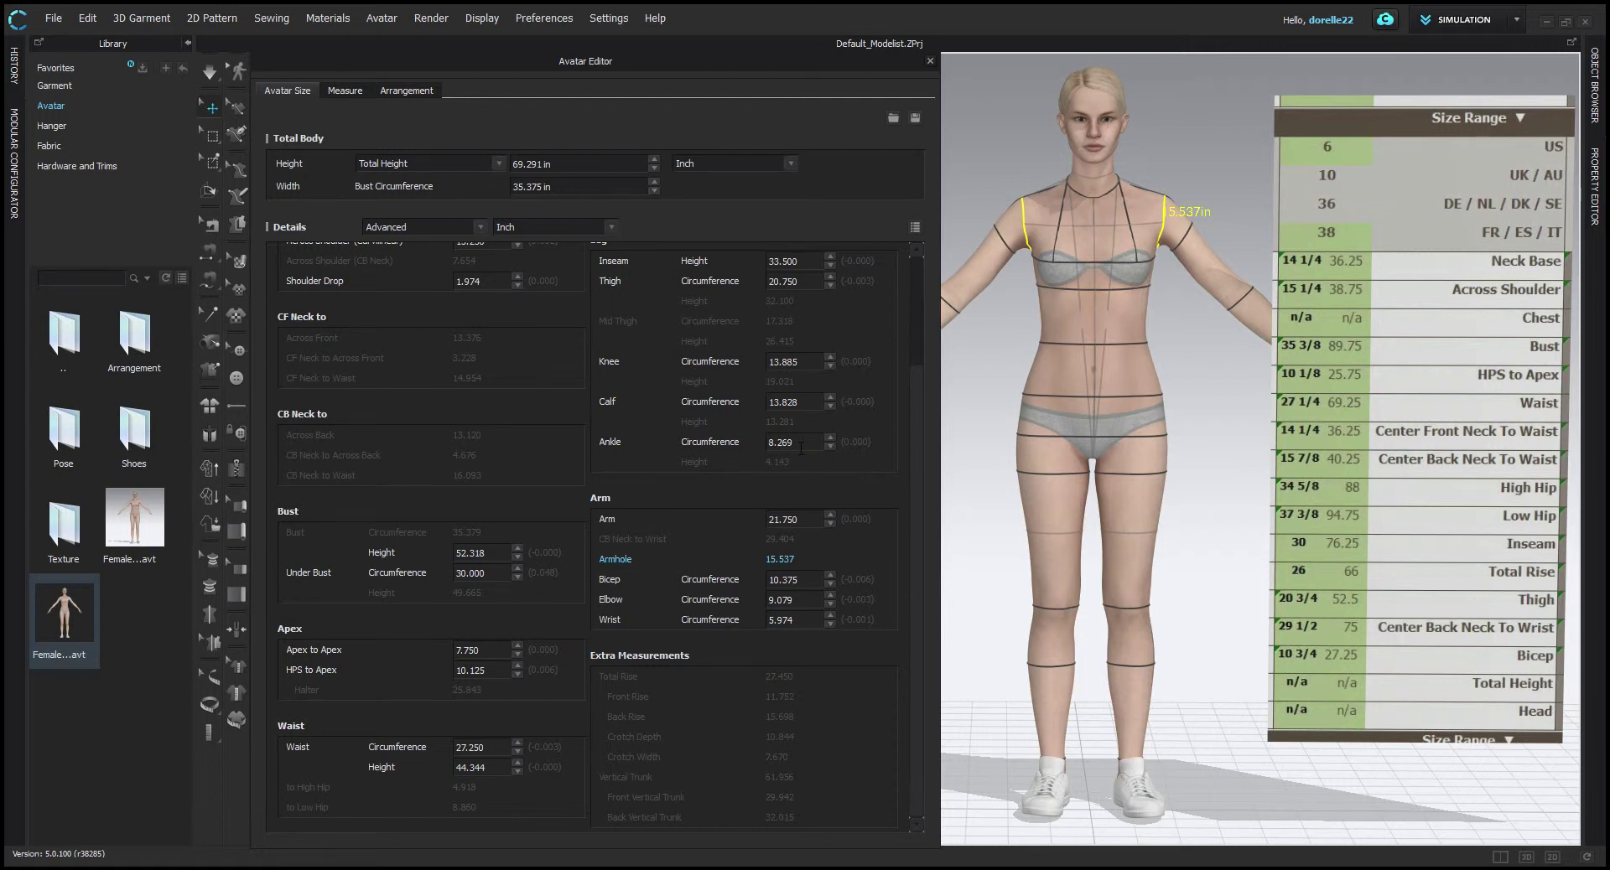
left_click(803, 361)
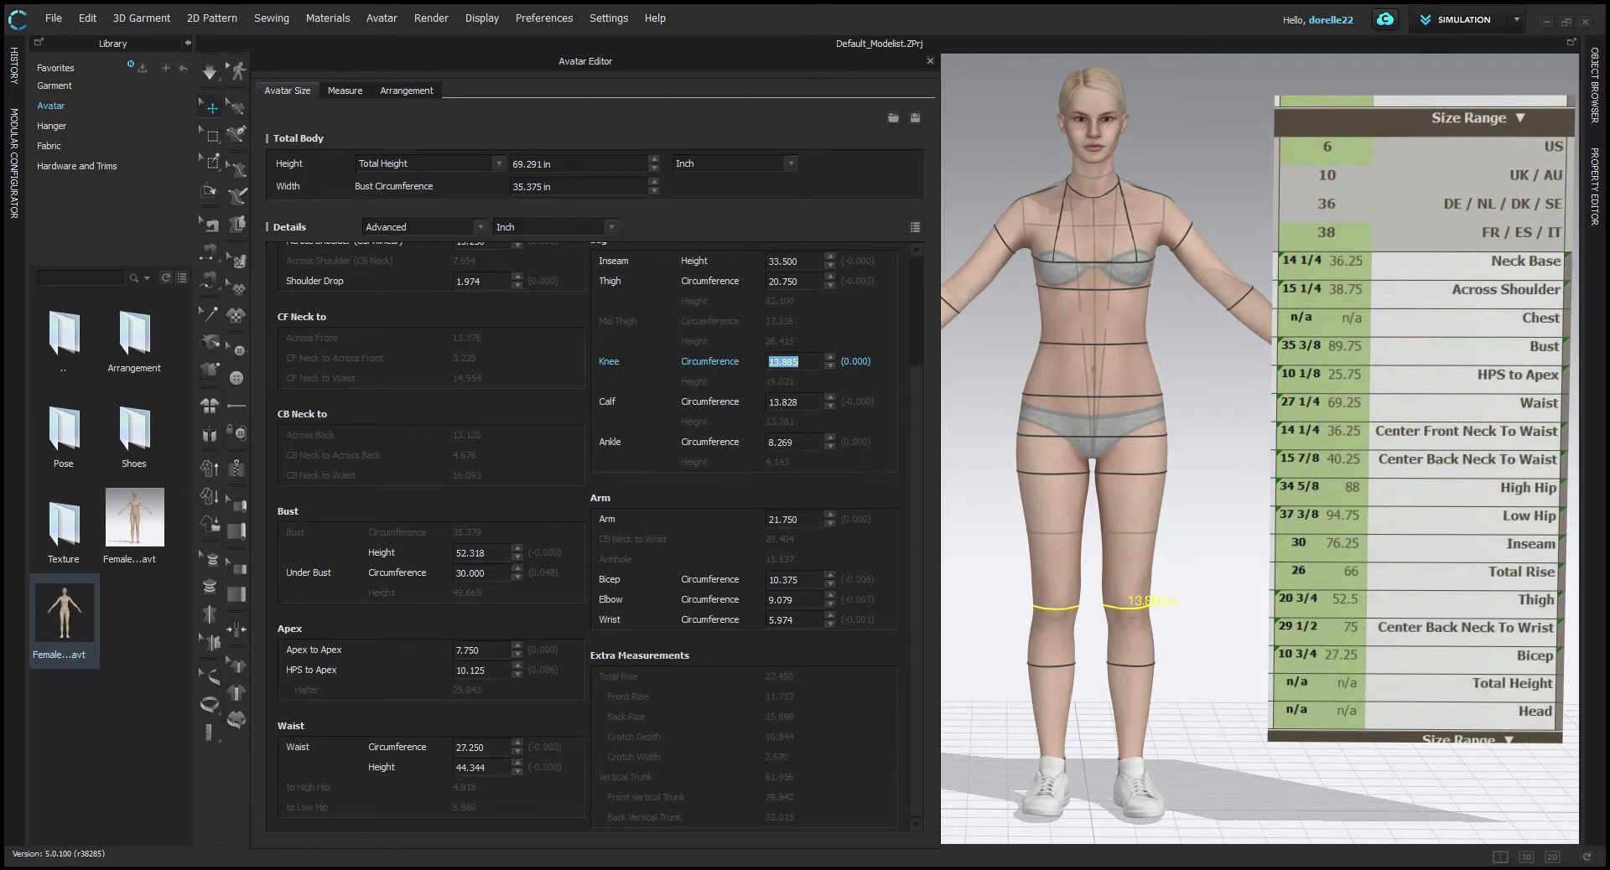
left_click(839, 826)
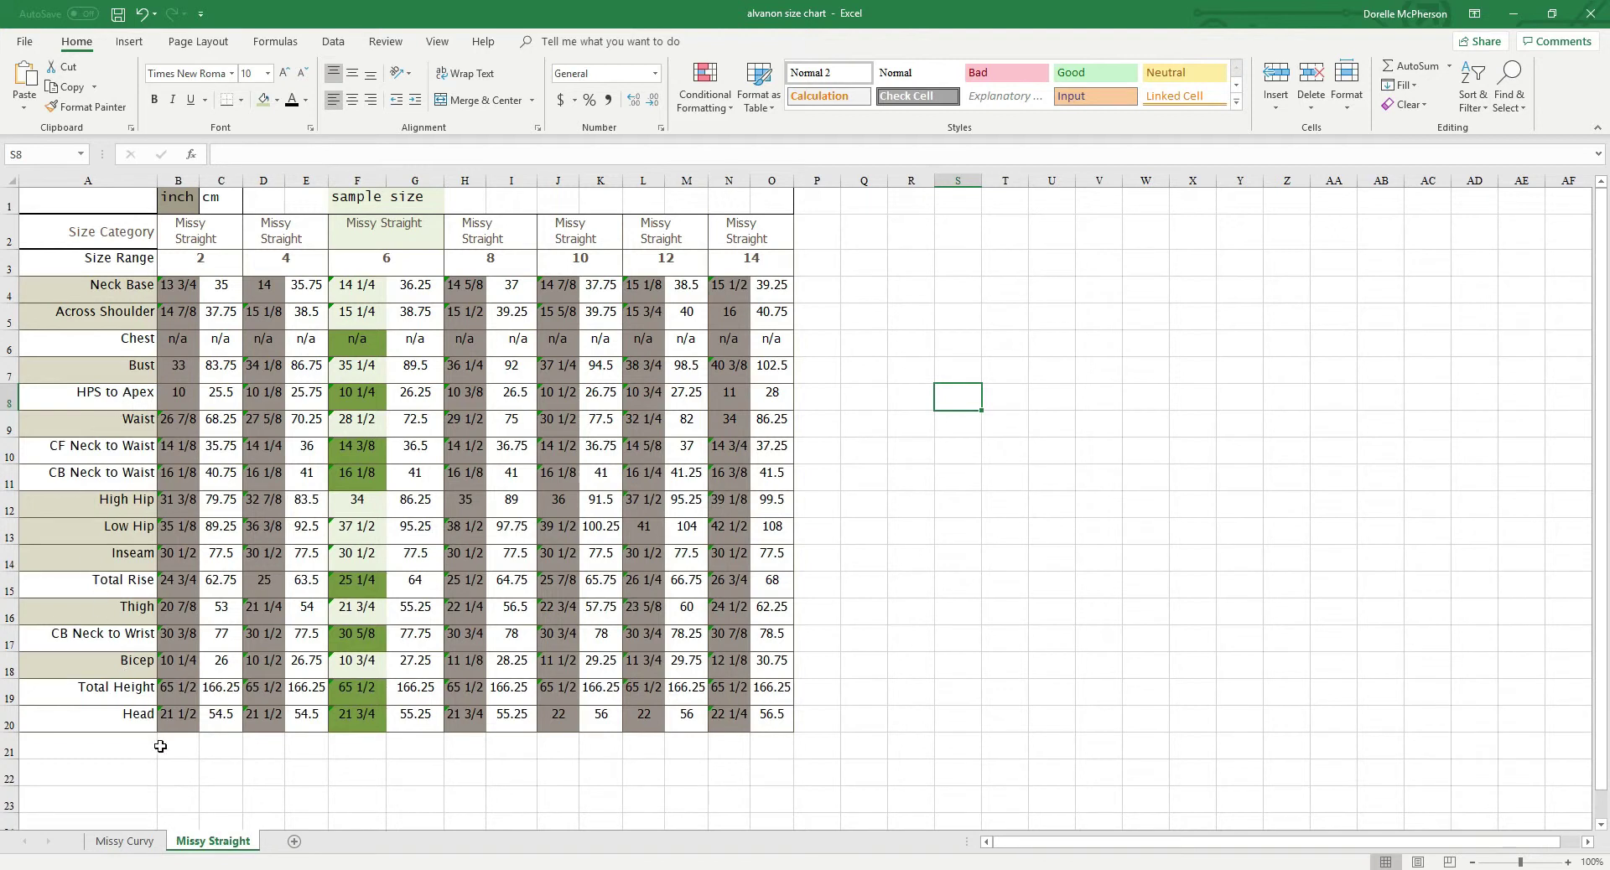
left_click(144, 845)
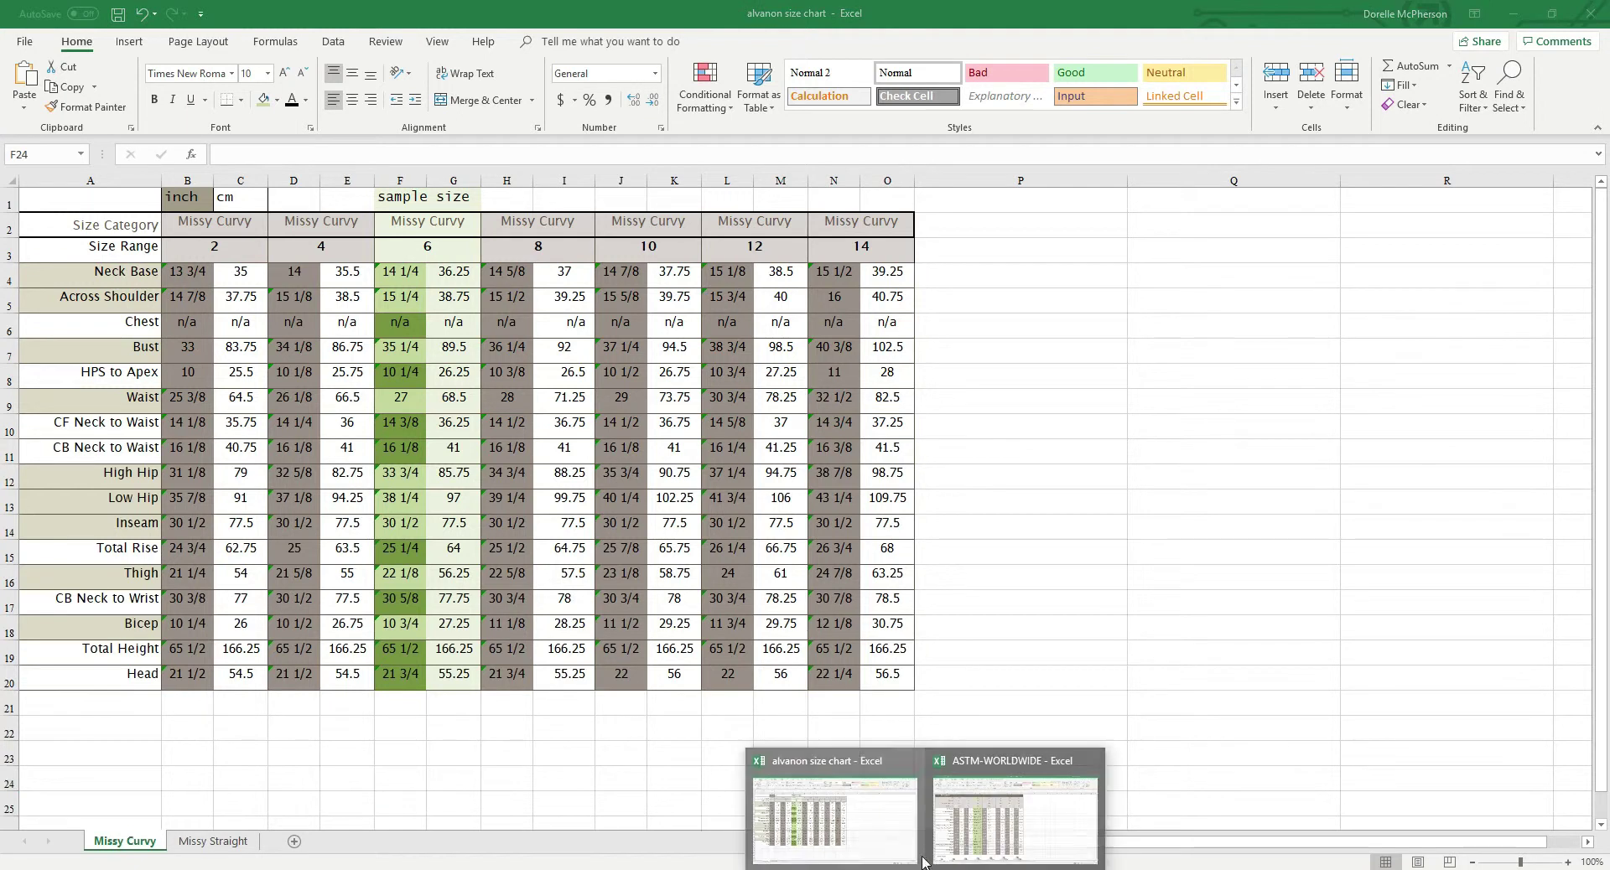
left_click(967, 815)
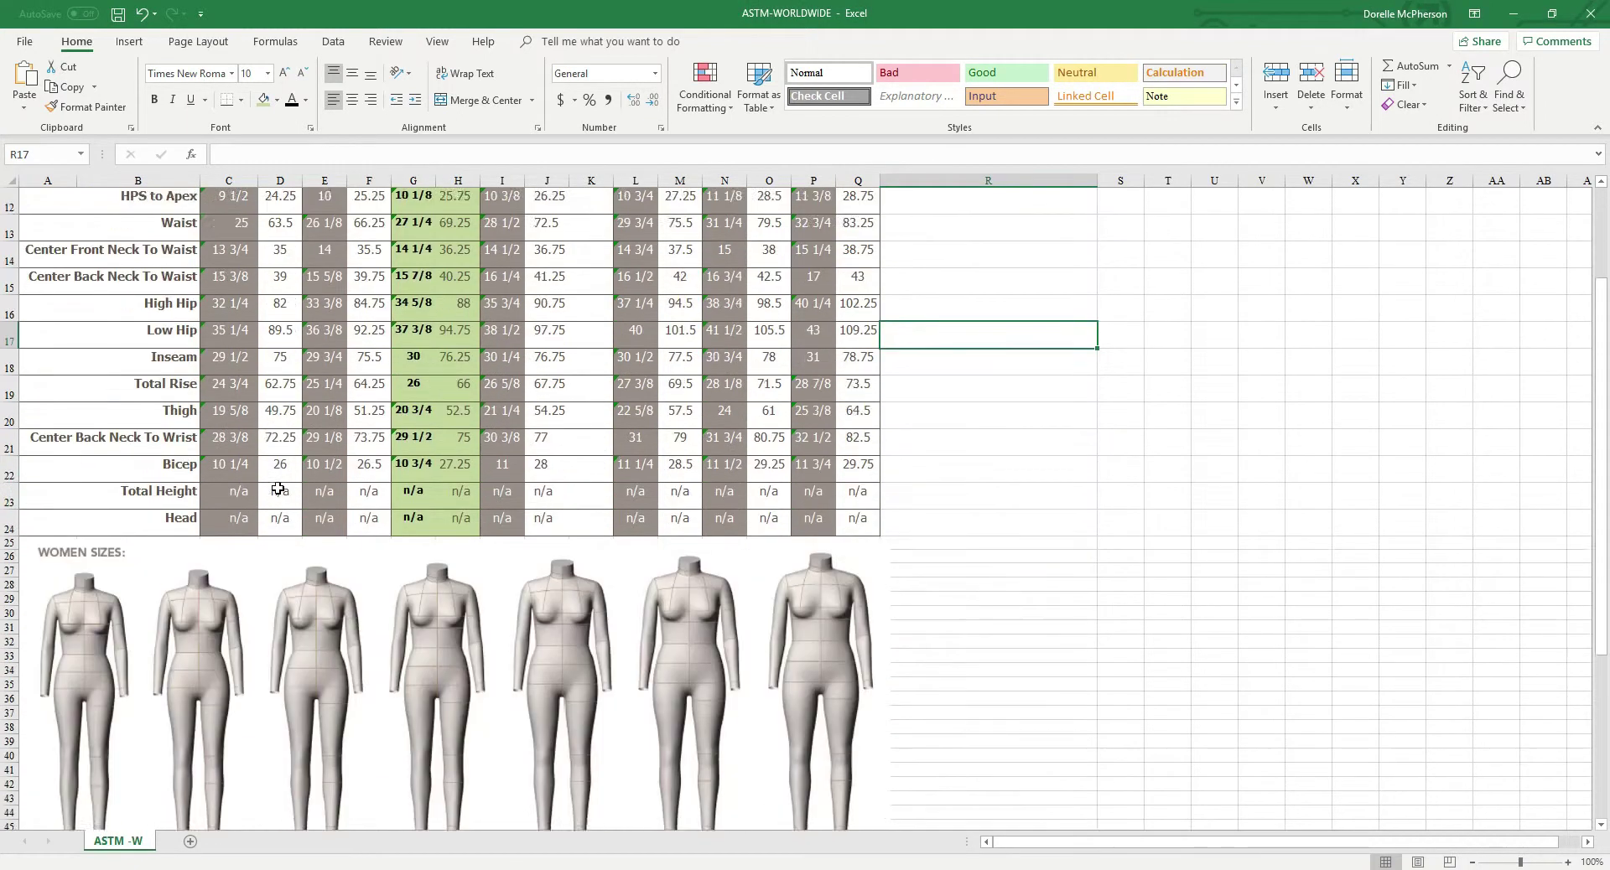
scroll(275, 484, "down", 5)
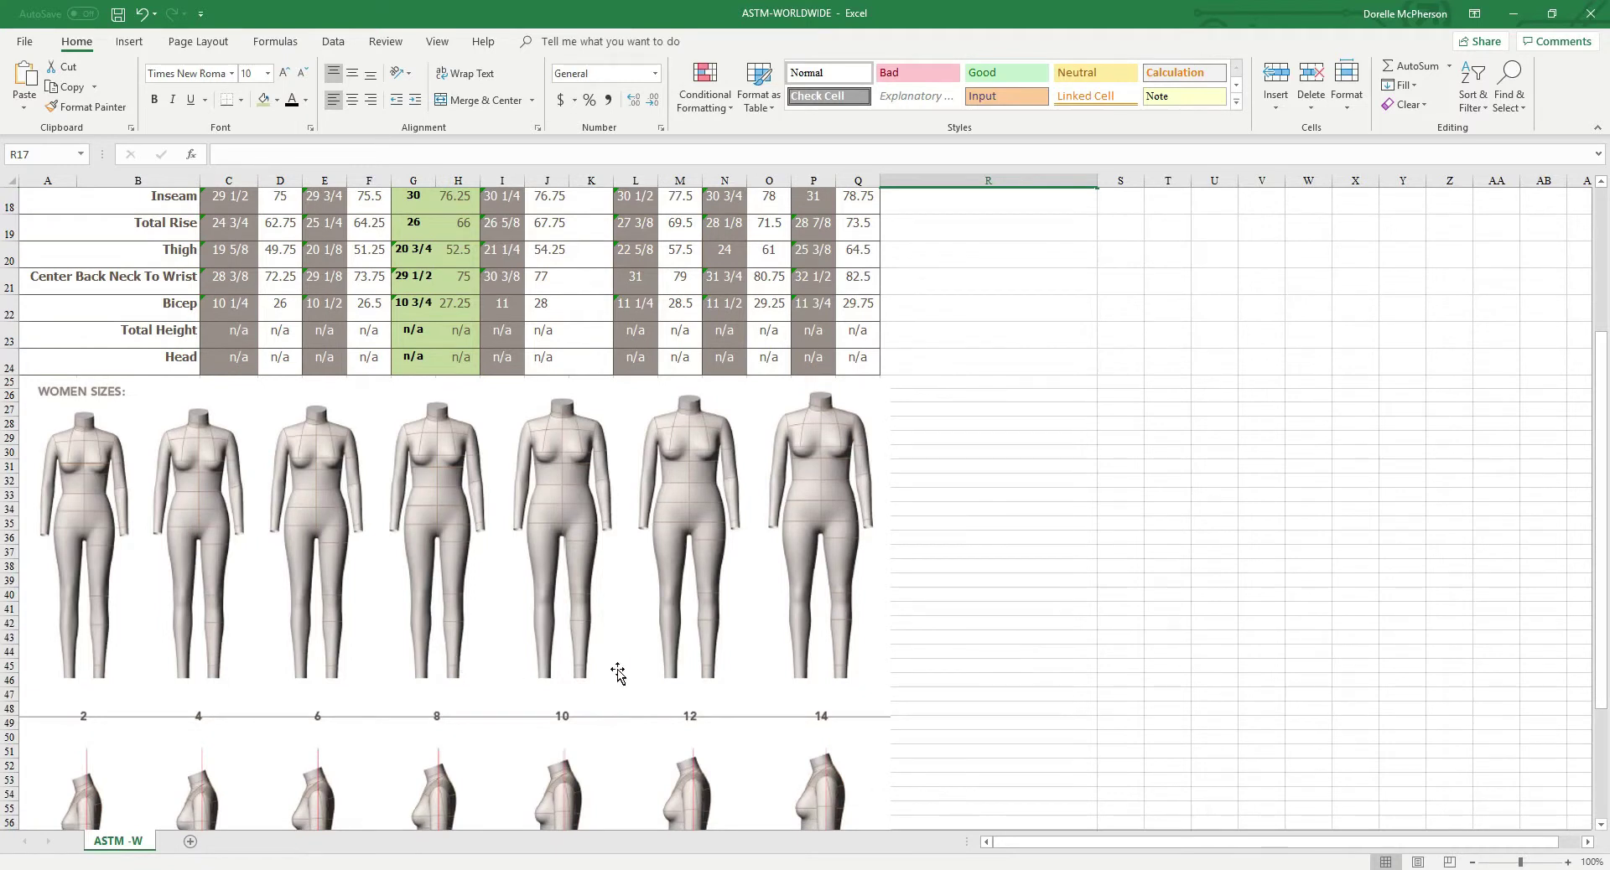
scroll(618, 673, "down", 8)
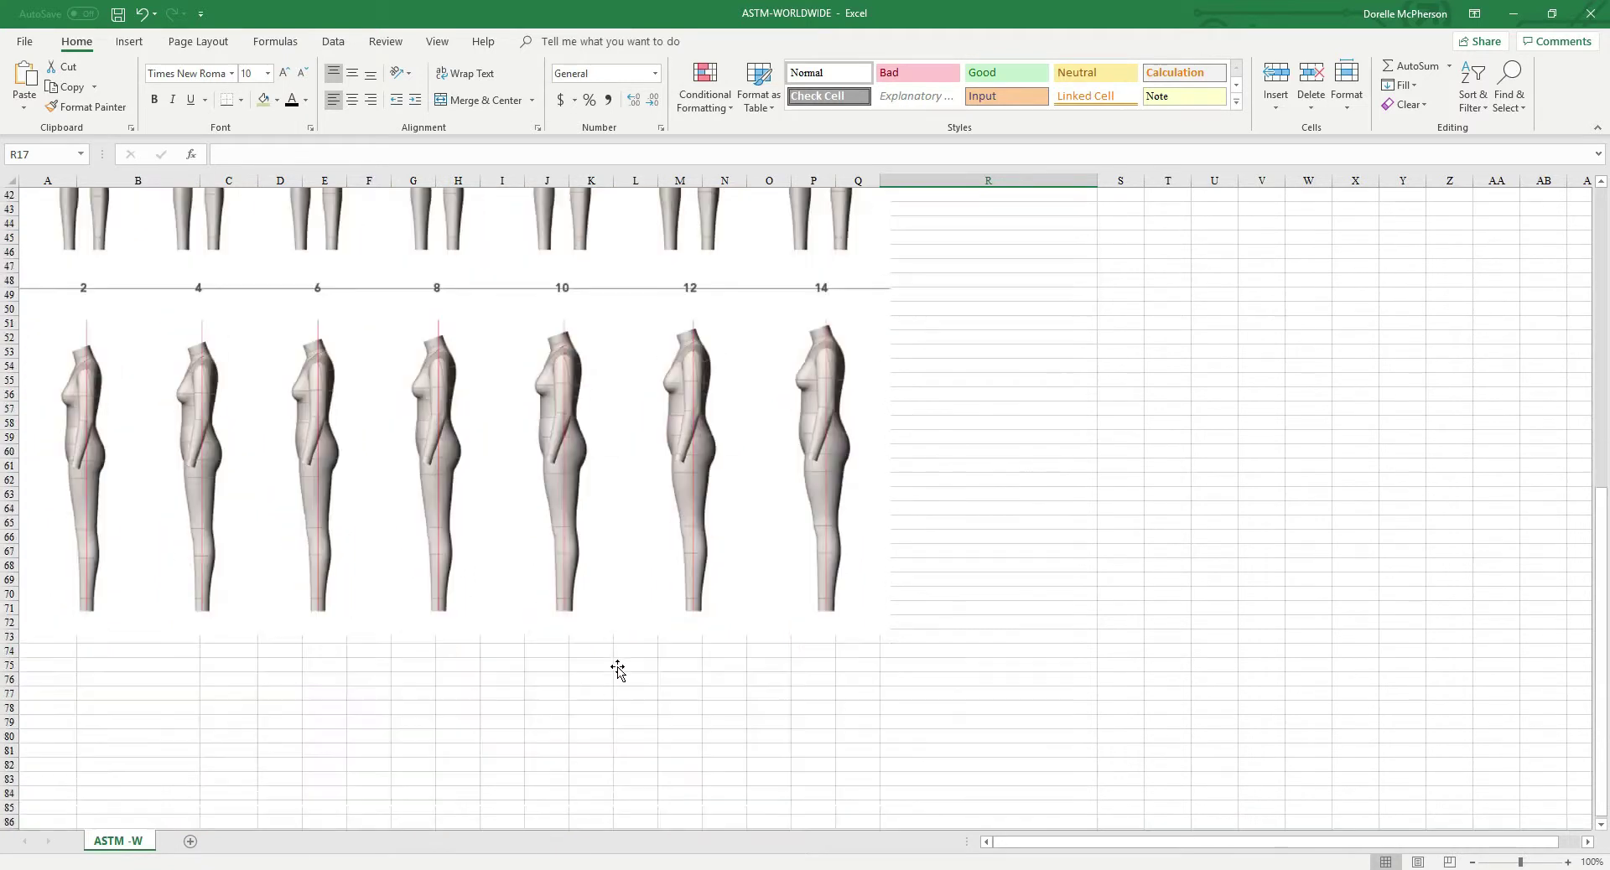
left_click(1517, 16)
left_click(1515, 17)
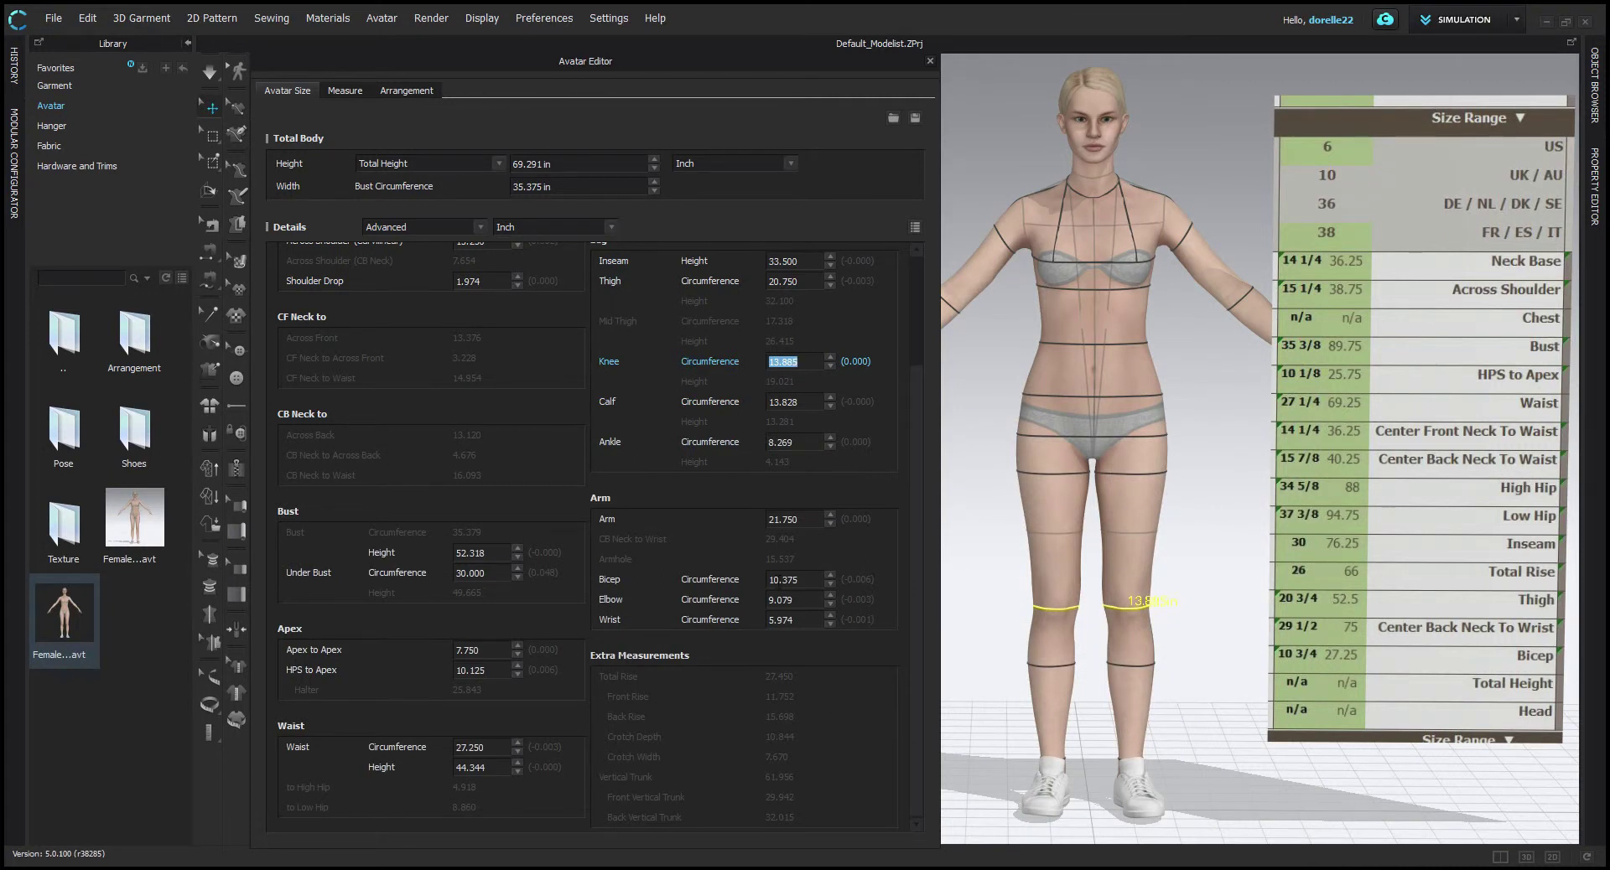
Set the bicep circumference to 10.75 in and the ankle circumference to 7.75 in.
left_click(810, 579)
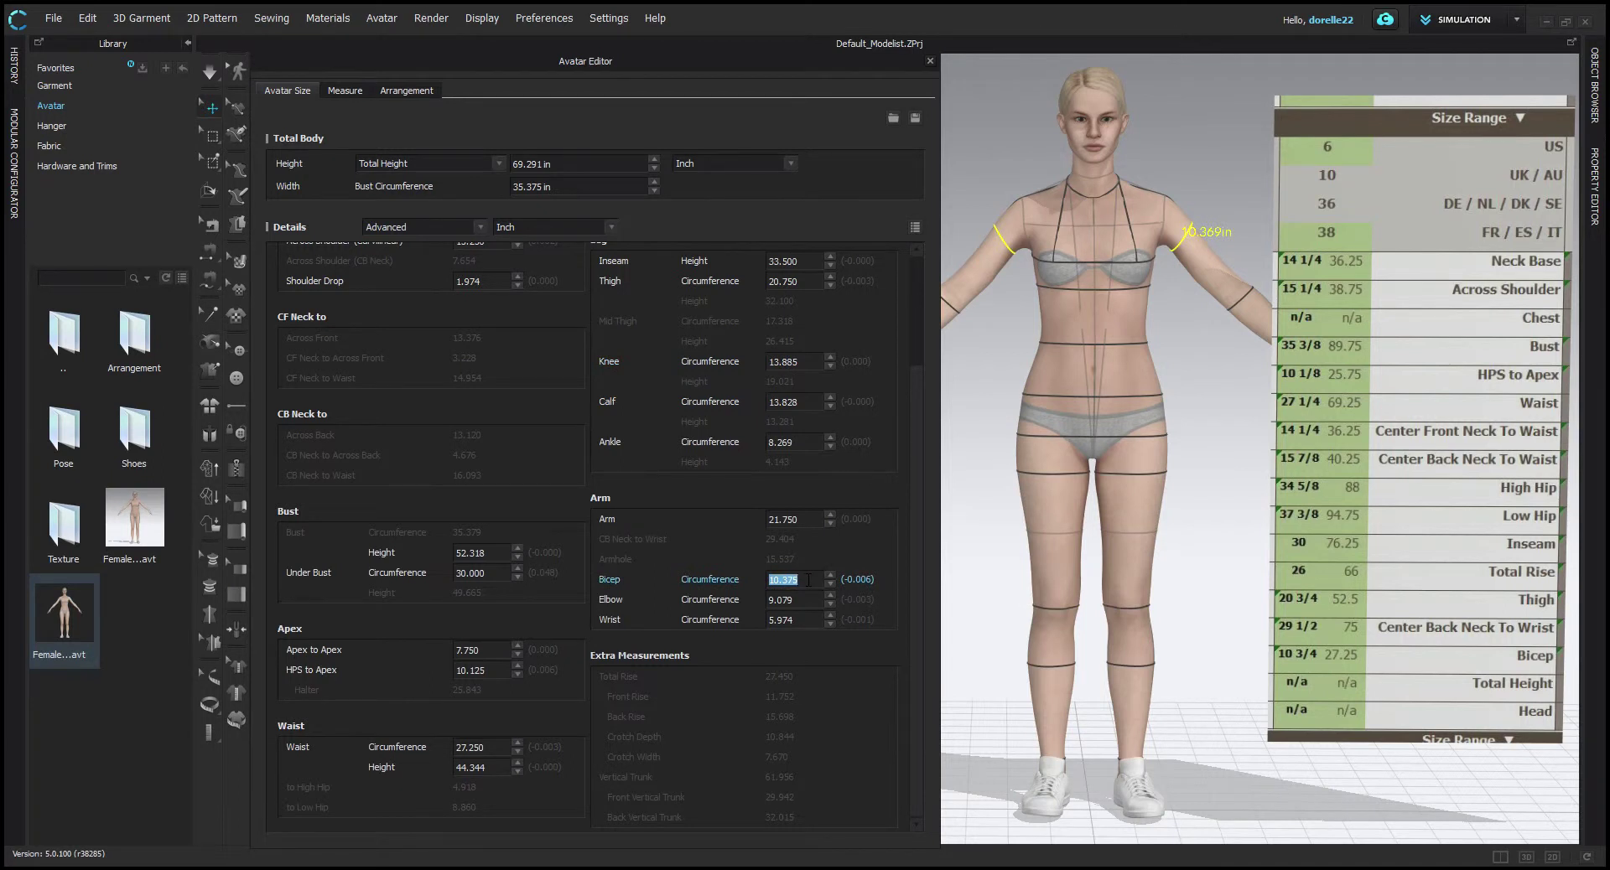
type("10.")
left_click(856, 647)
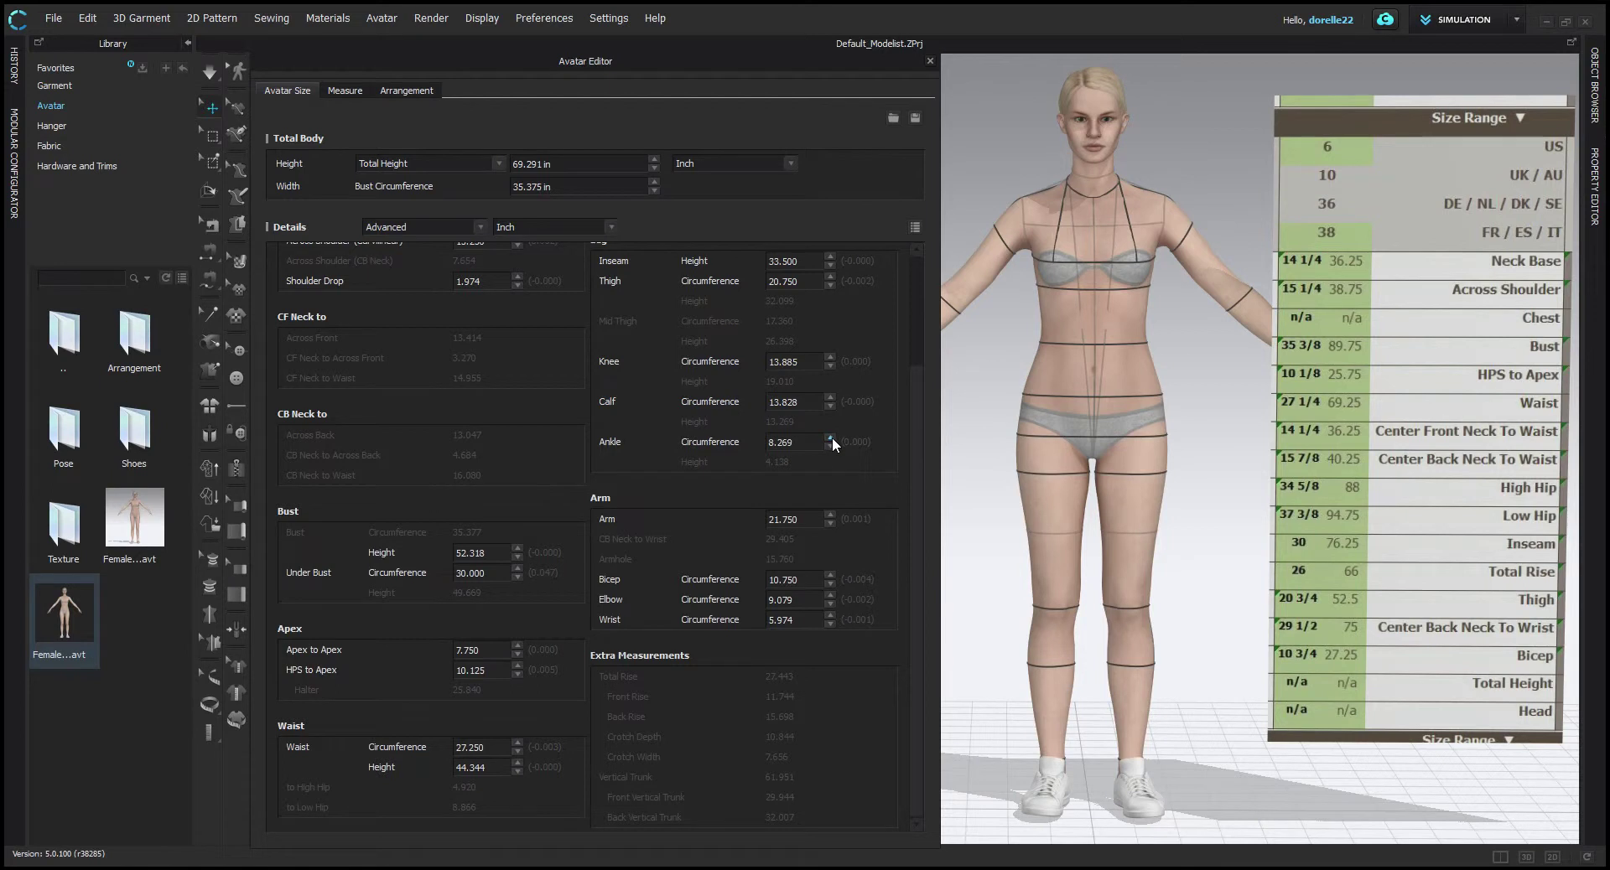
double_click(799, 441)
type("7.75")
key("Return")
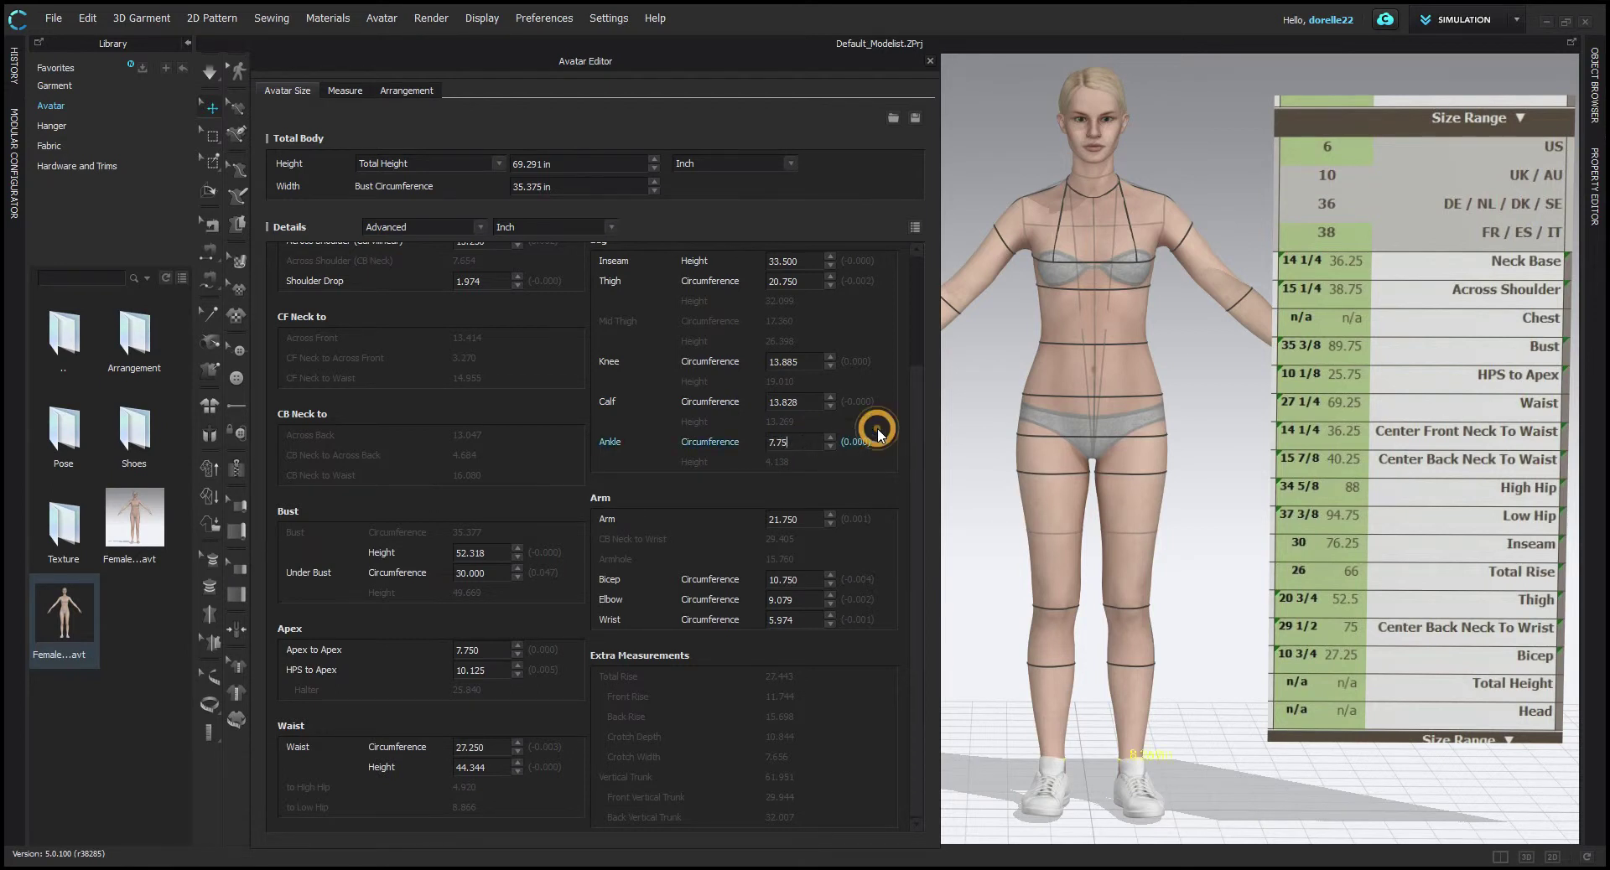
right_click_drag(1174, 727, 1161, 696)
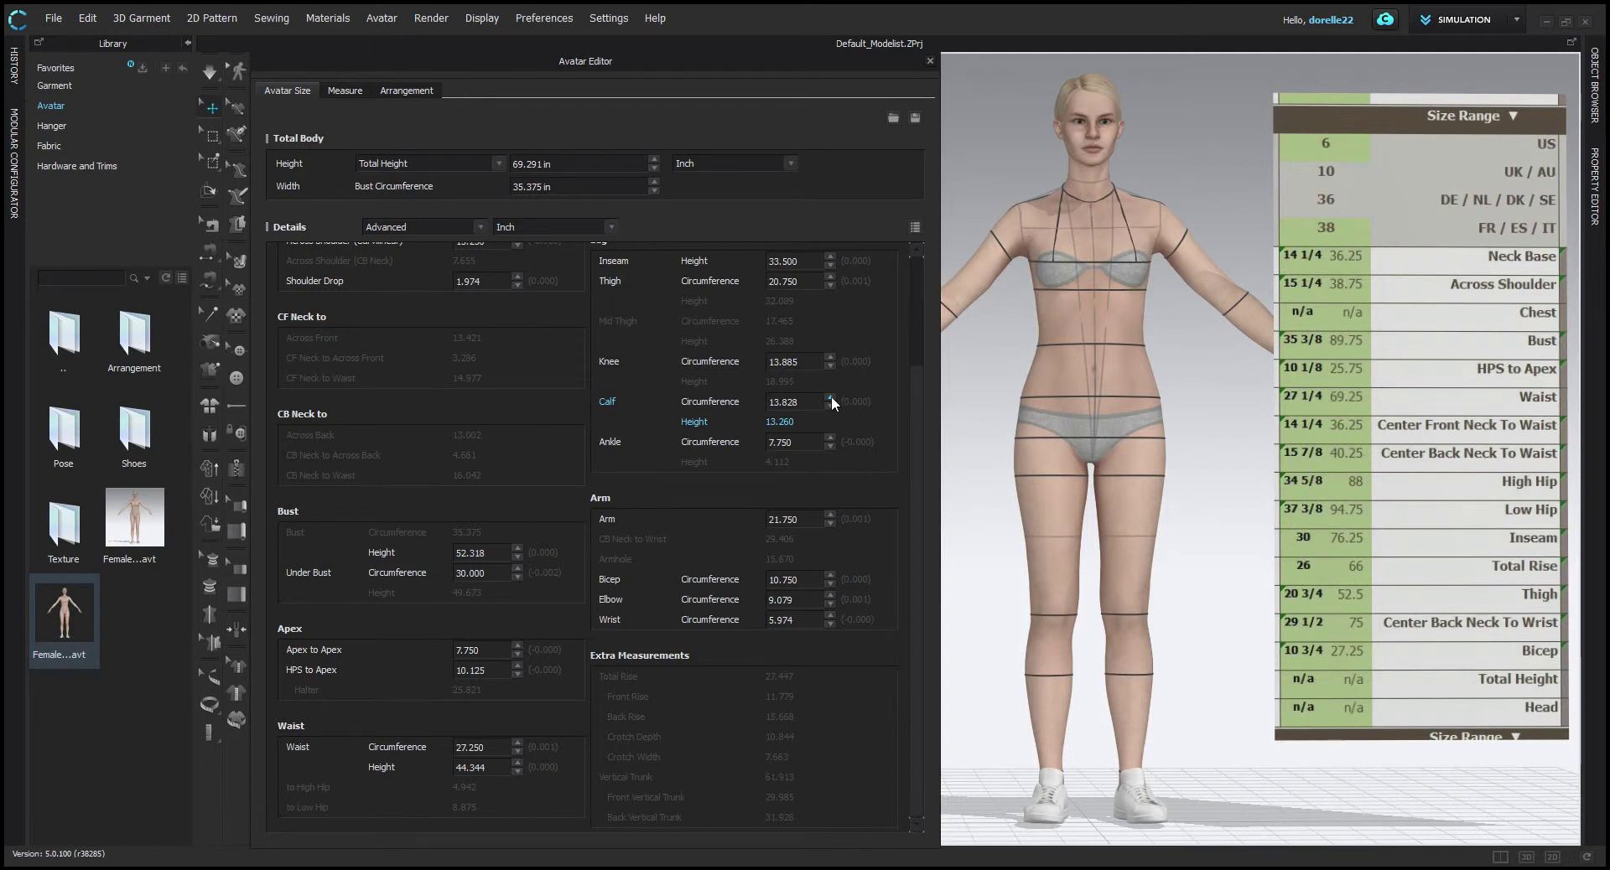
Set the calf circumference to 14 in.
double_click(801, 401)
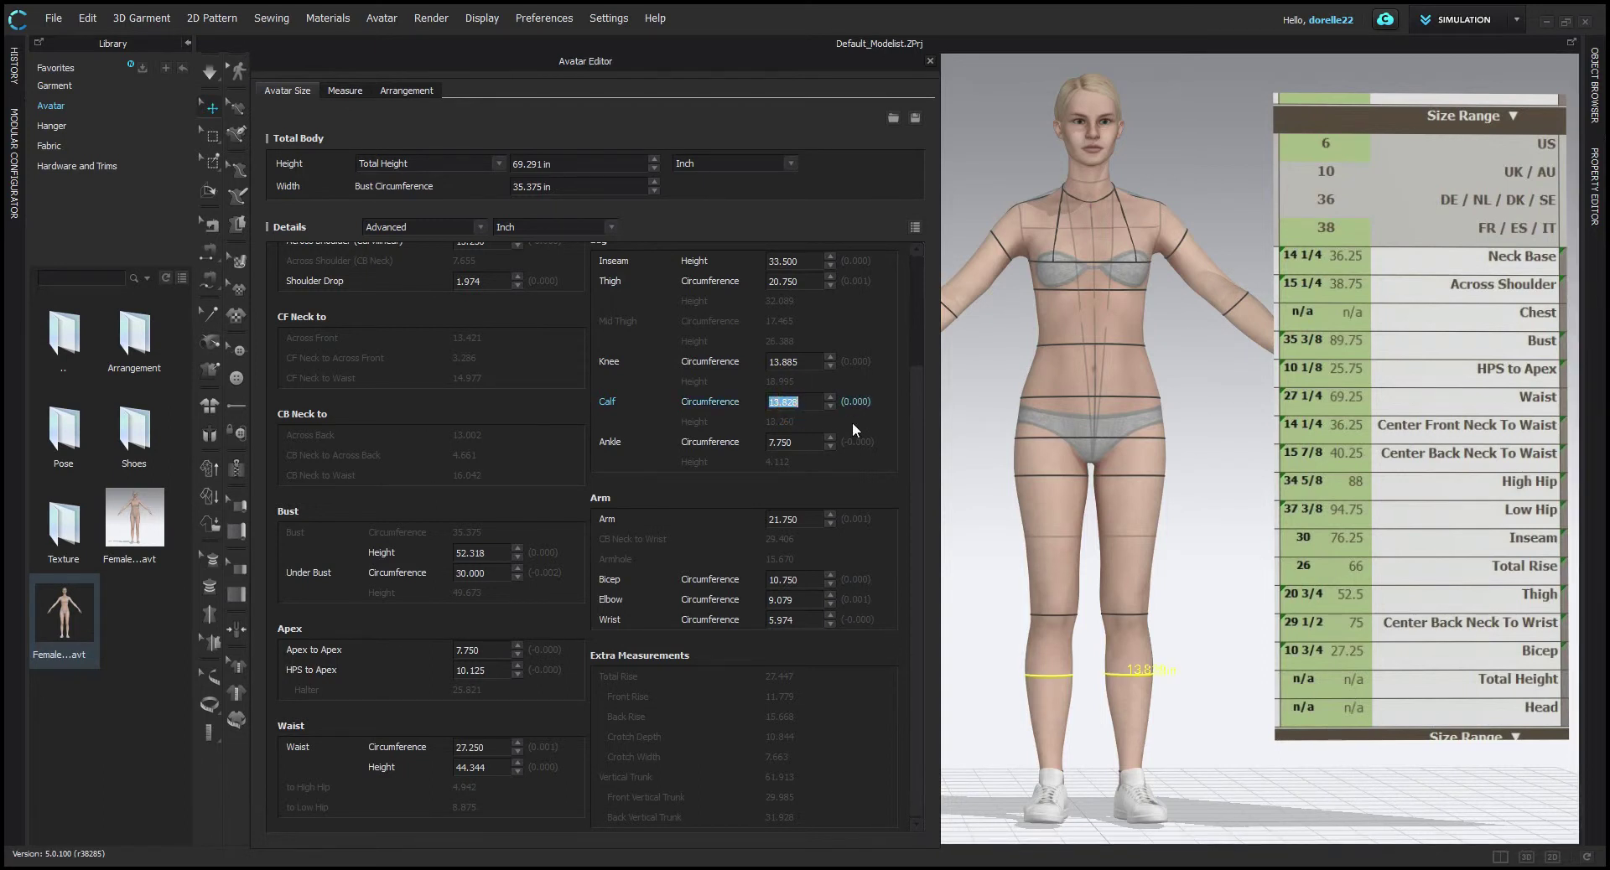
type("14")
left_click(872, 416)
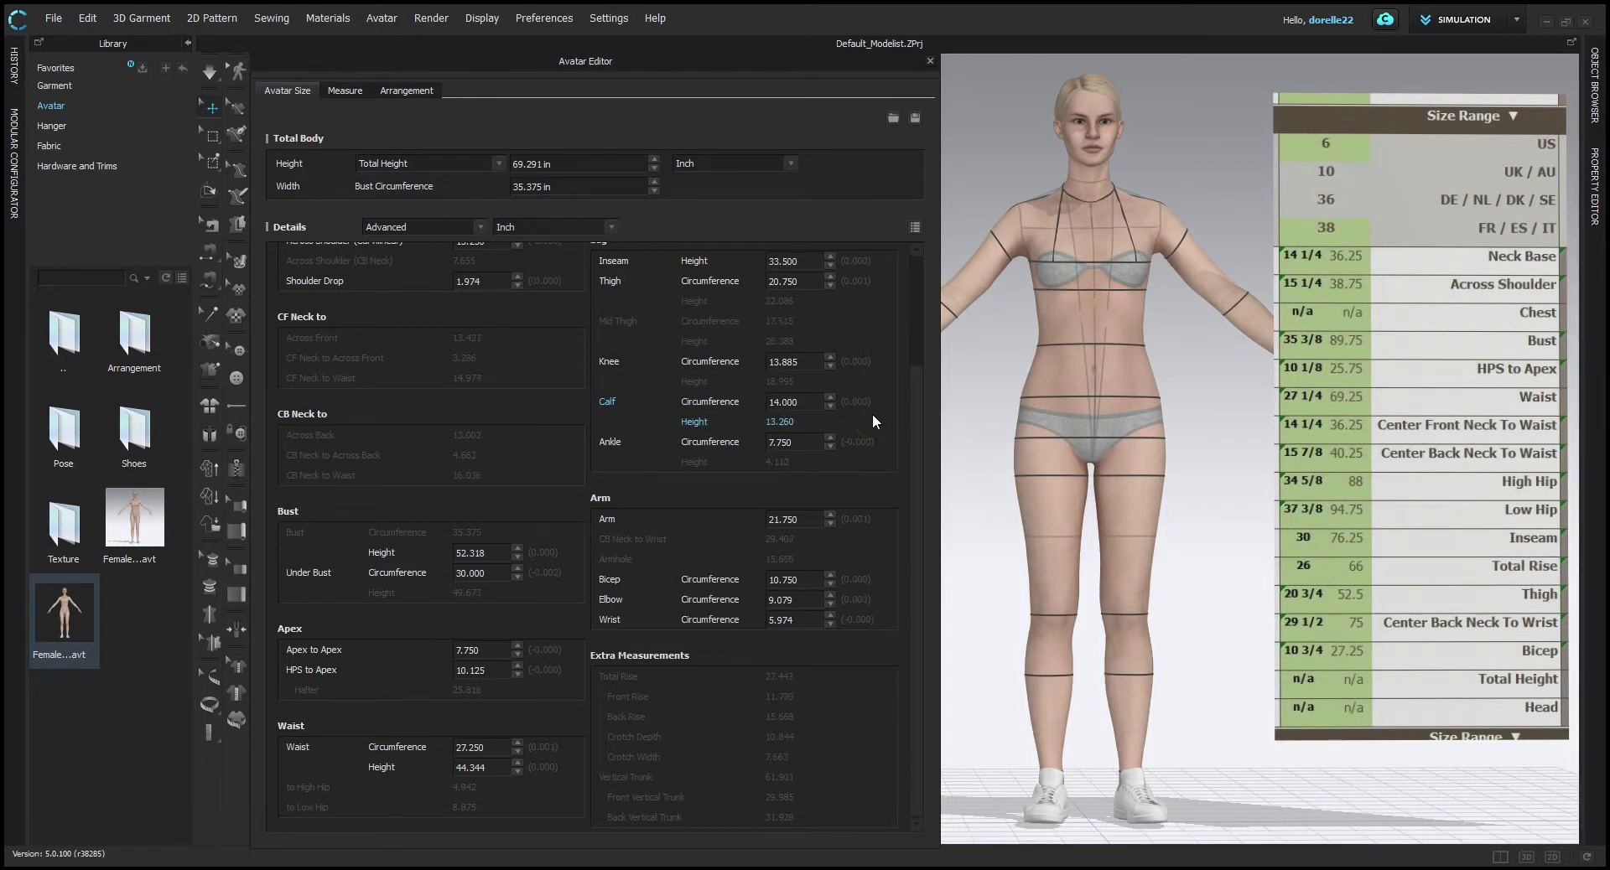
mouse_move(1183, 714)
right_mouse_down()
mouse_move(1355, 709)
mouse_move(1179, 704)
right_mouse_up()
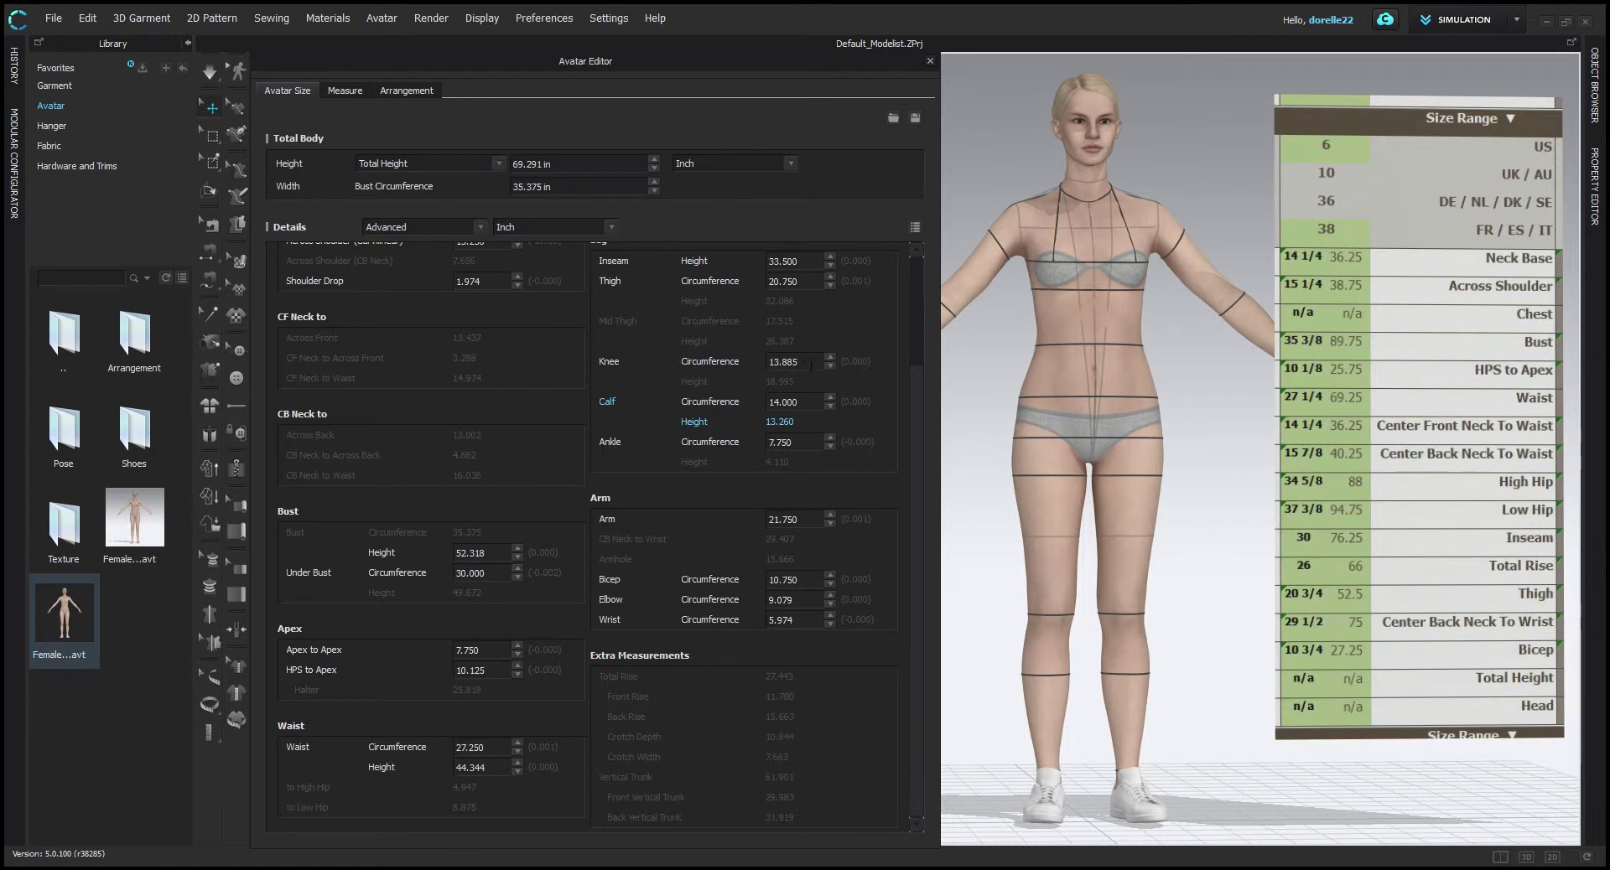
Set the knee circumference to 13.75 in and check the avatar from the side, back and front.
left_click(822, 362)
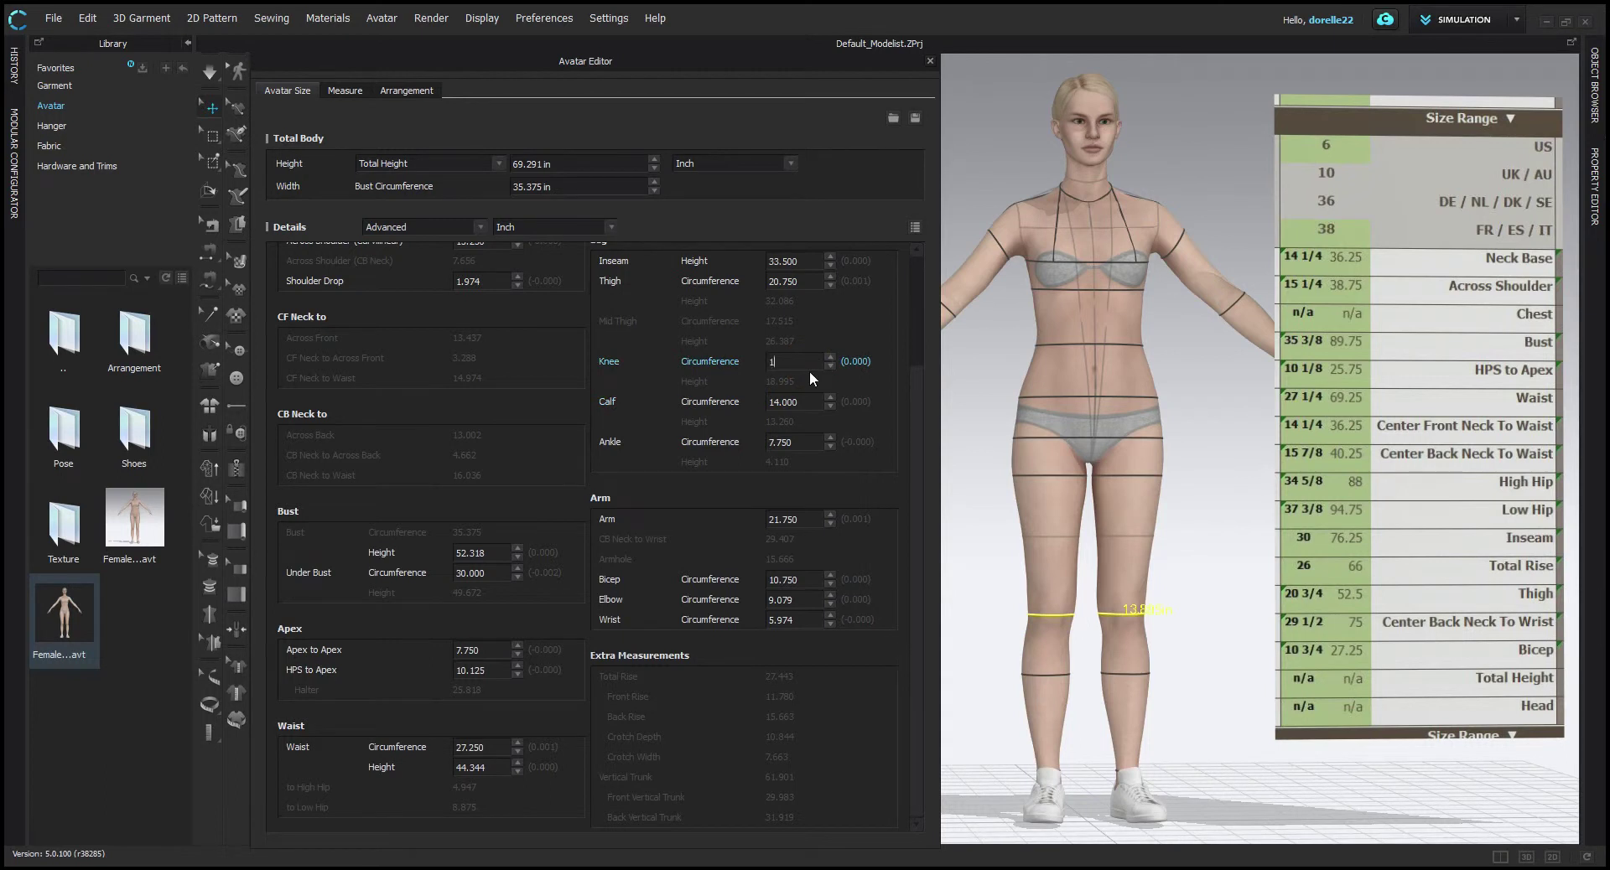
type("13.75")
left_click(1226, 520)
right_click_drag(1191, 583, 1194, 627)
key("6")
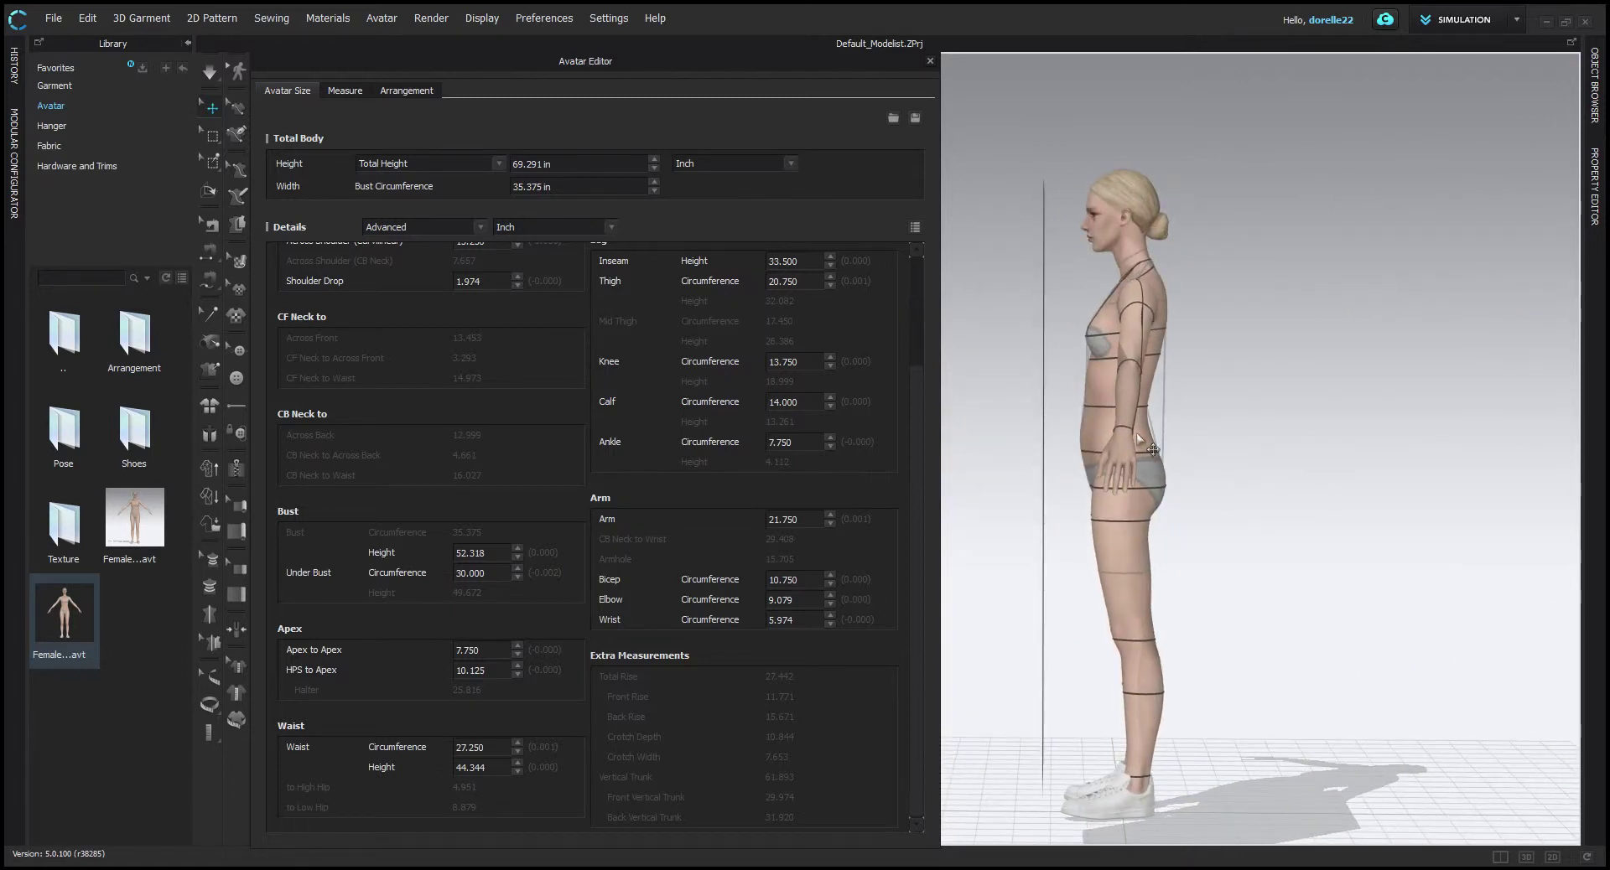
right_click_drag(1305, 520, 1193, 507)
key("8")
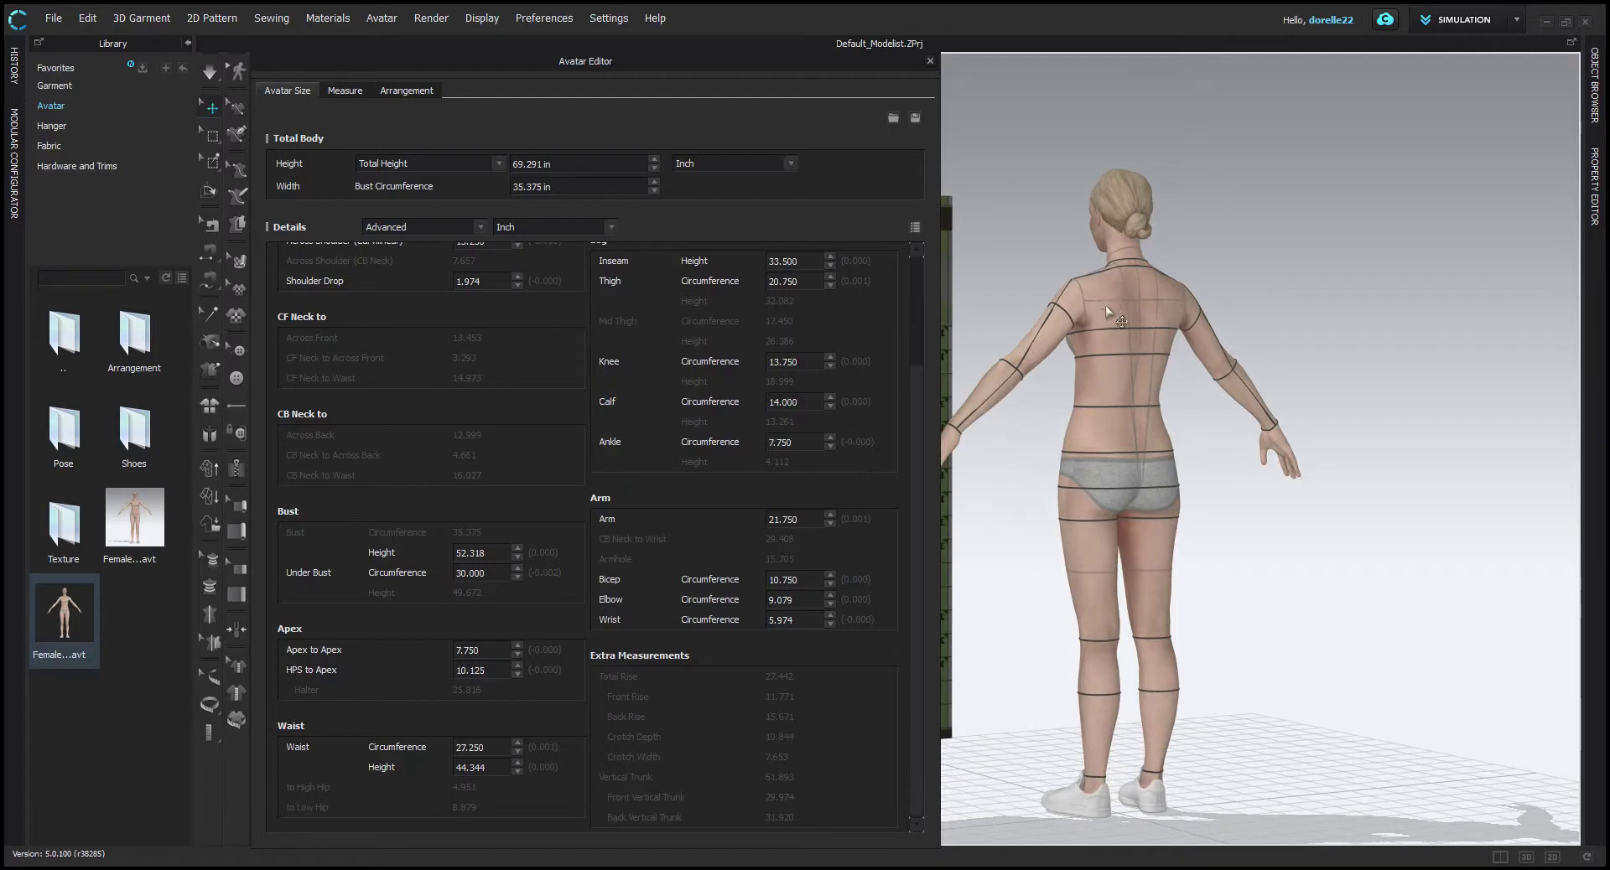
key("2")
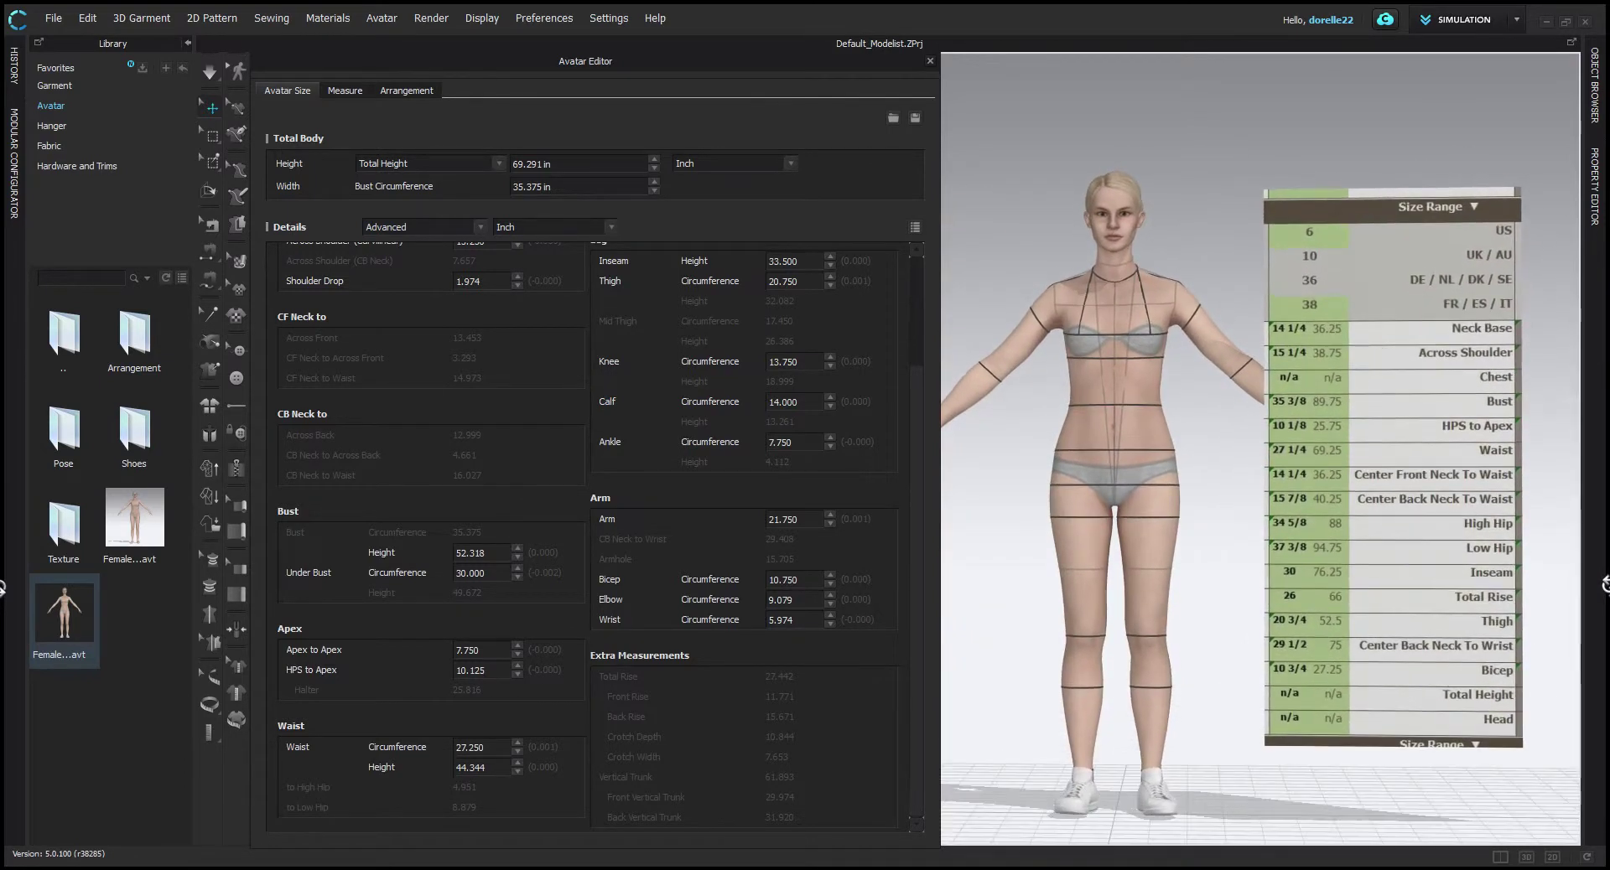
Save the measurements as an avatar size file named MAra-Alvanon6 and close the Avatar Editor.
left_click(915, 117)
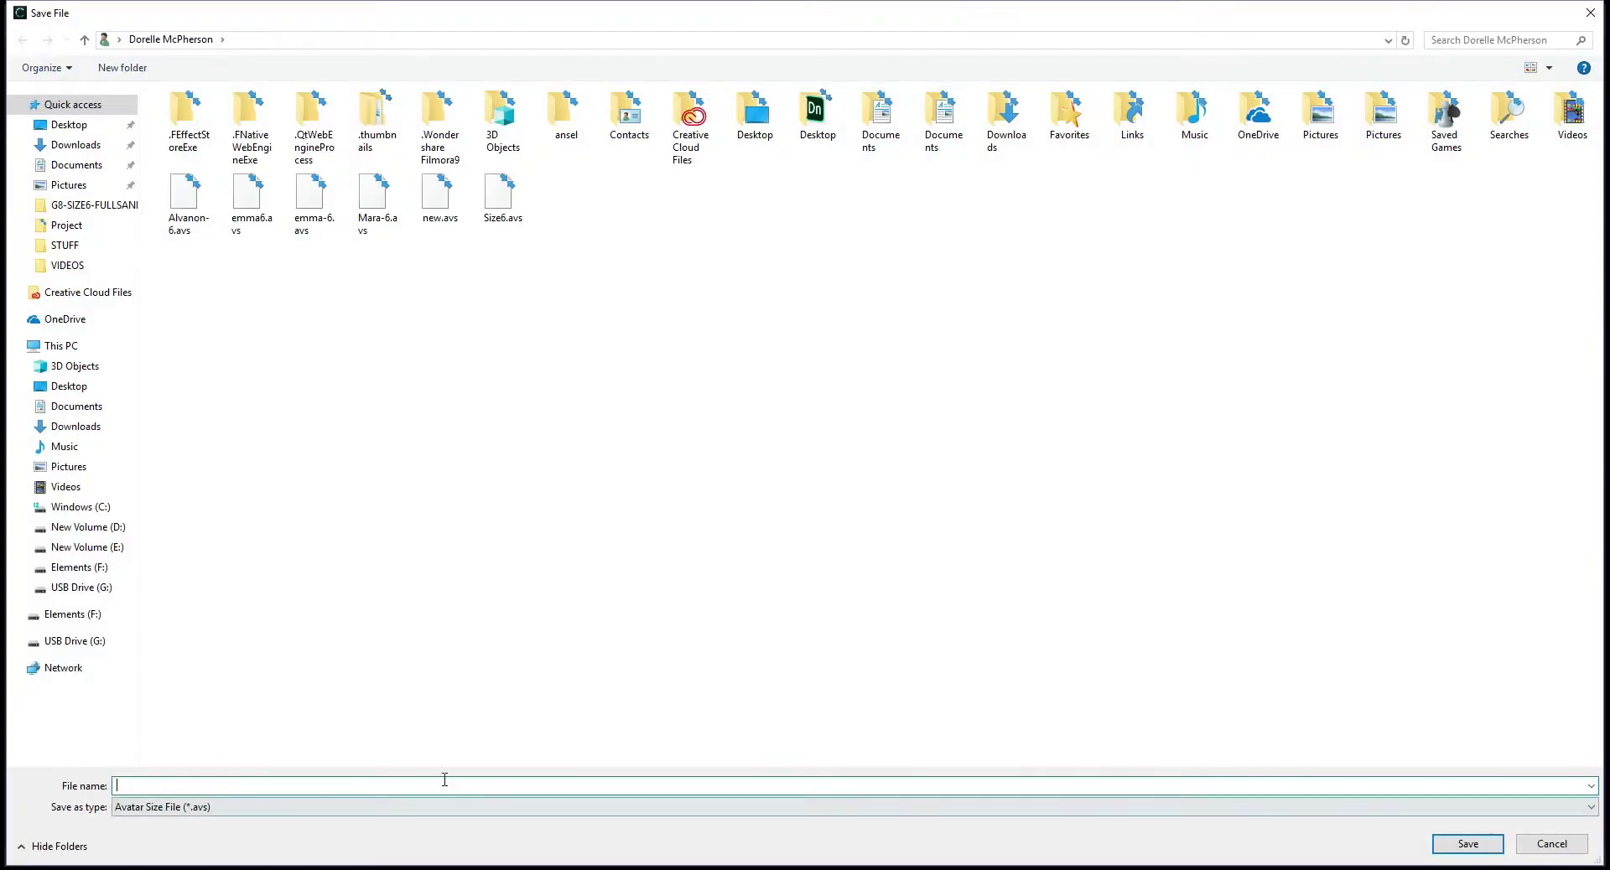
left_click(442, 785)
type("MAra-Alvanon6")
key("Return")
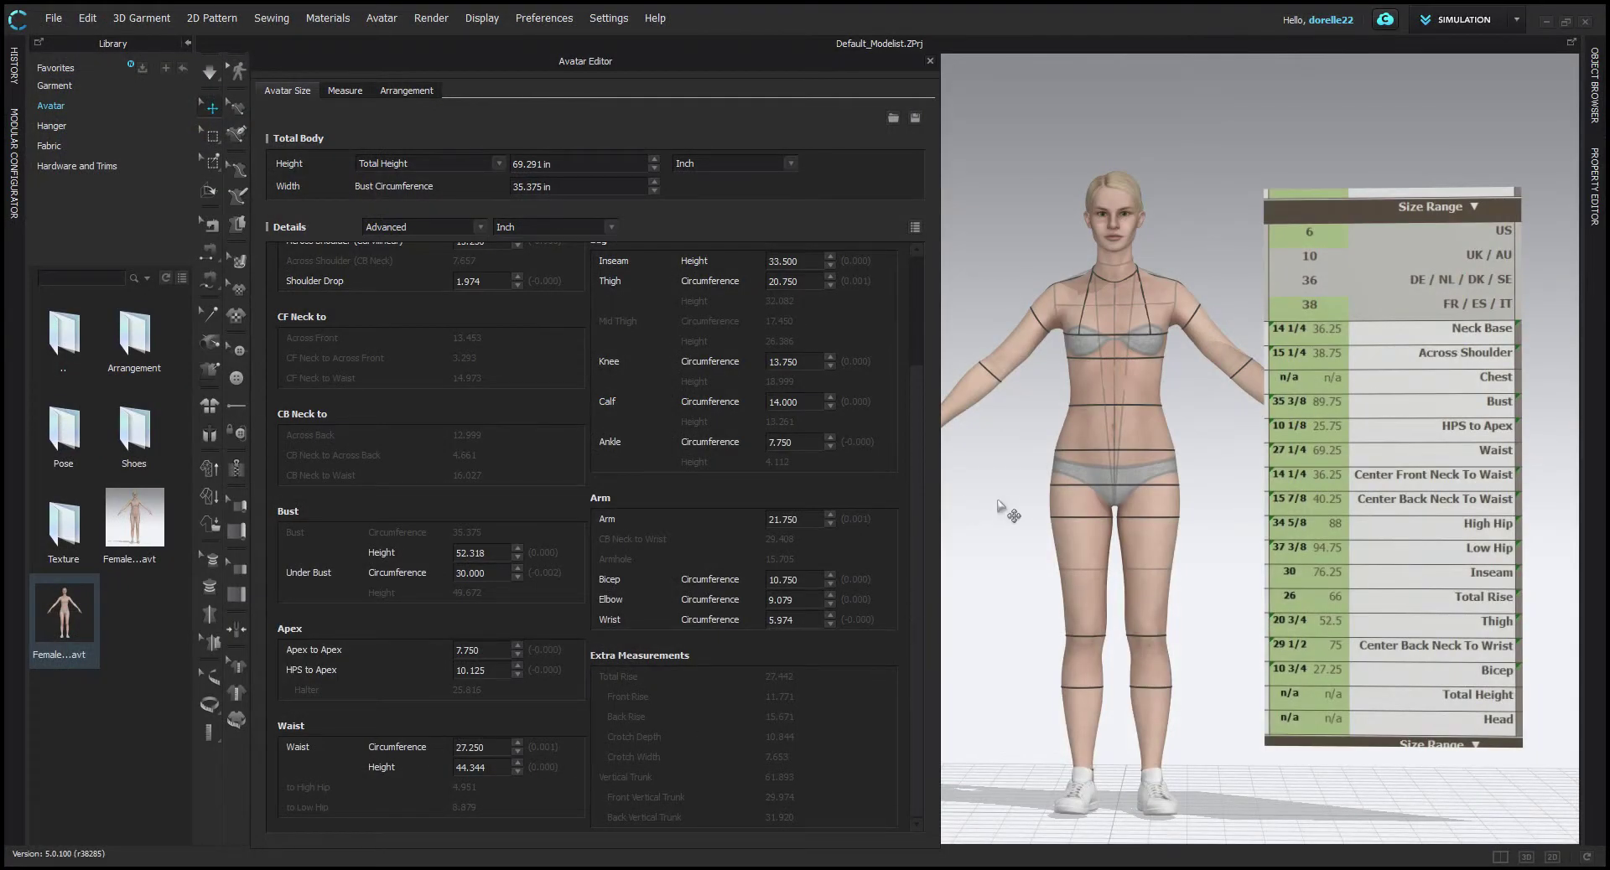
left_click(929, 62)
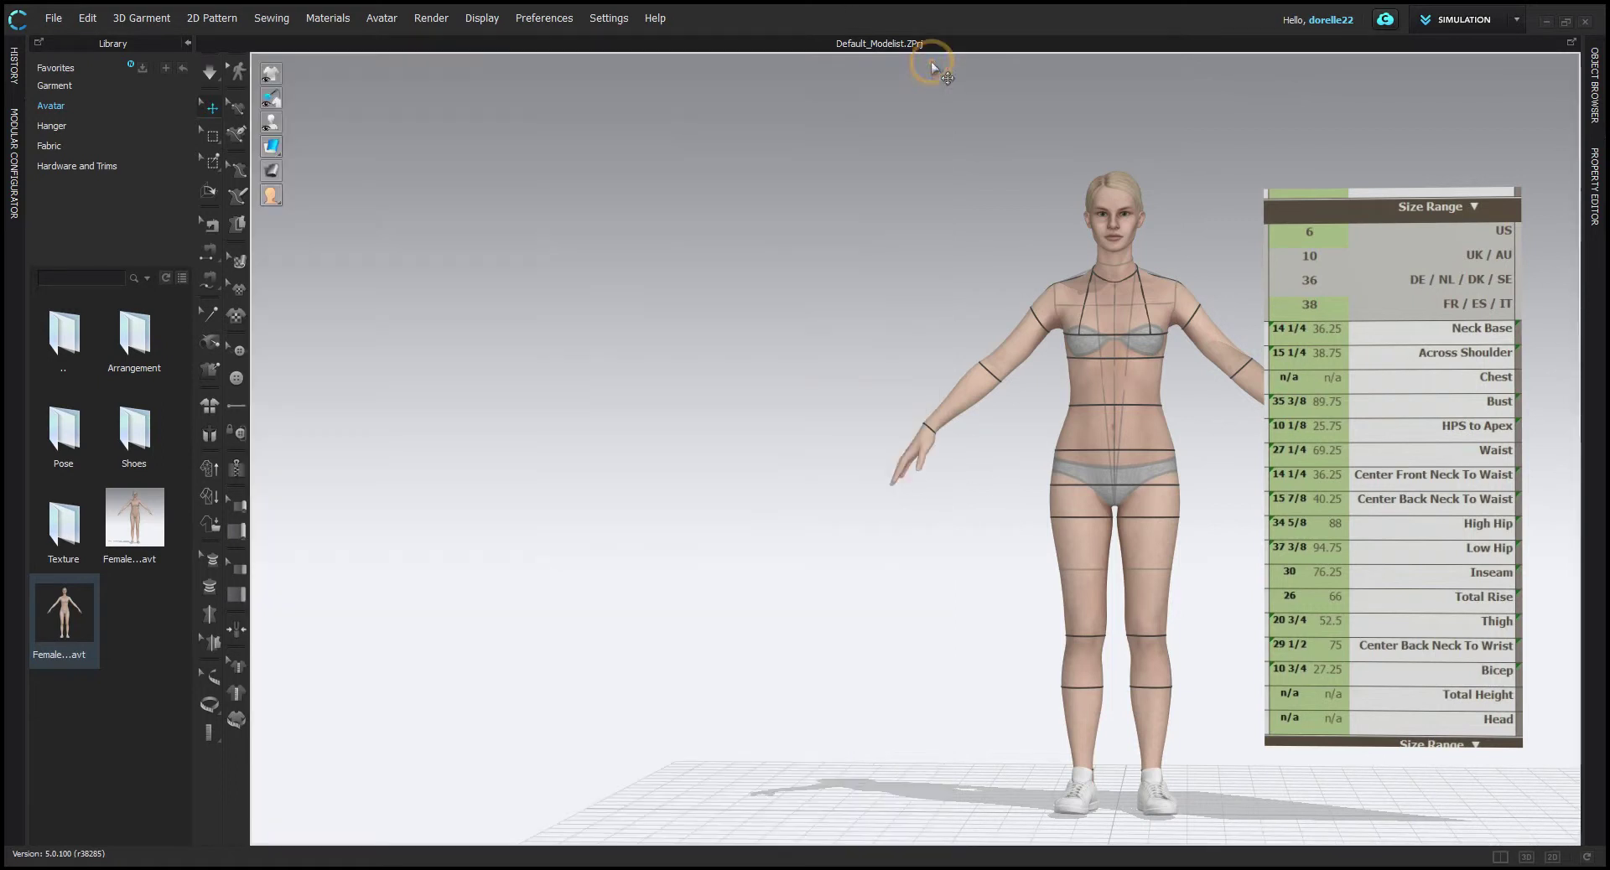
Move the size chart clear of the avatar's hand and check the avatar from both sides.
left_click(1486, 201)
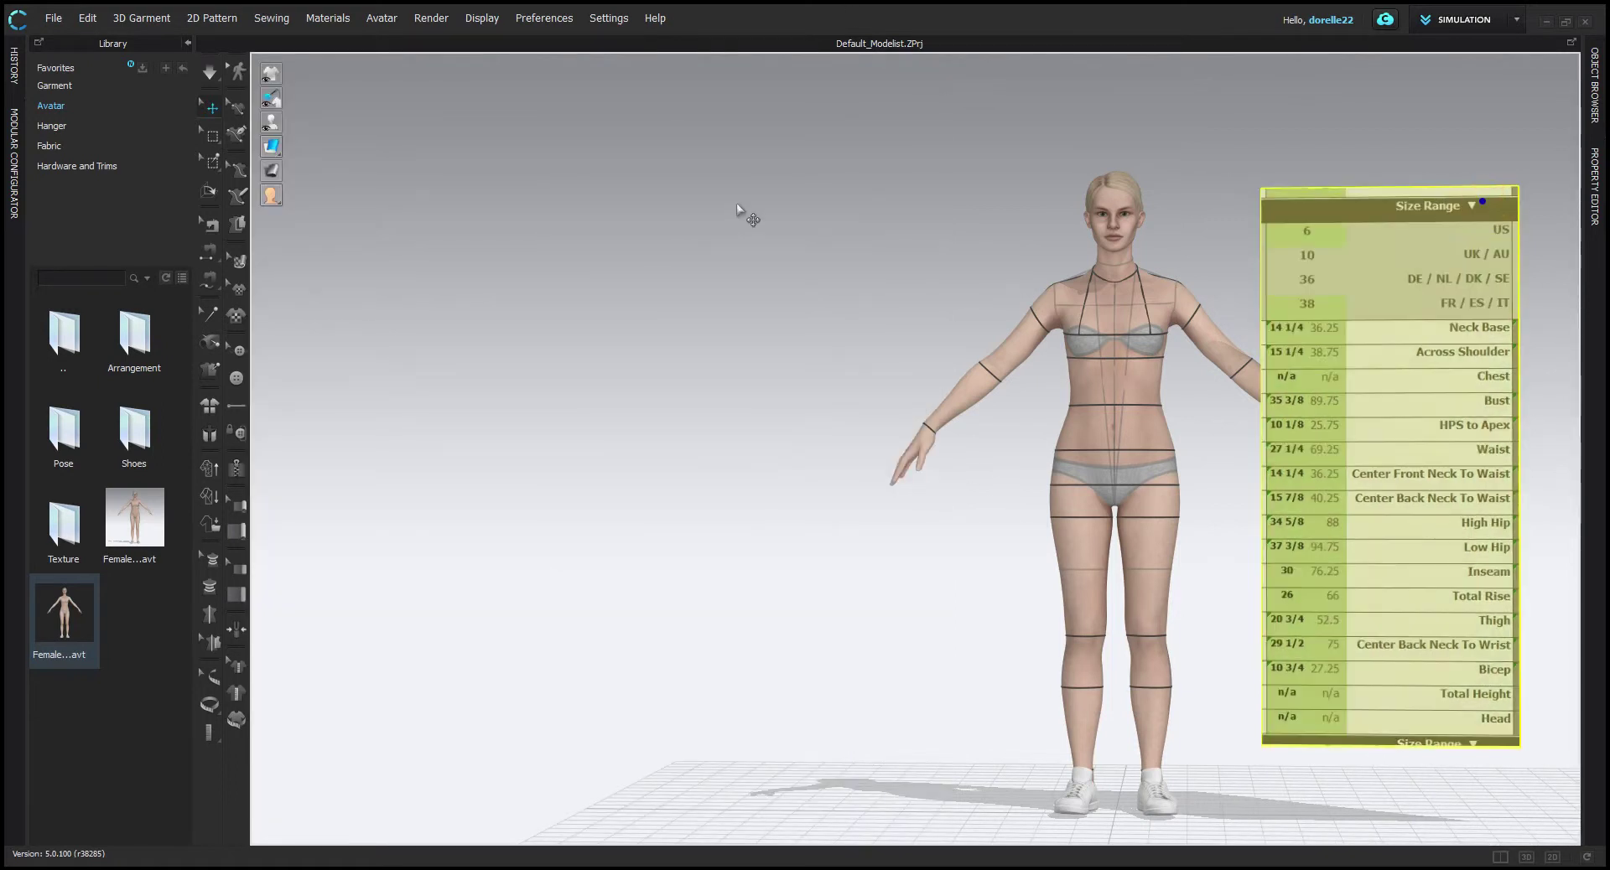
left_click(863, 327)
left_click(687, 316)
middle_click_drag(687, 316, 335, 310)
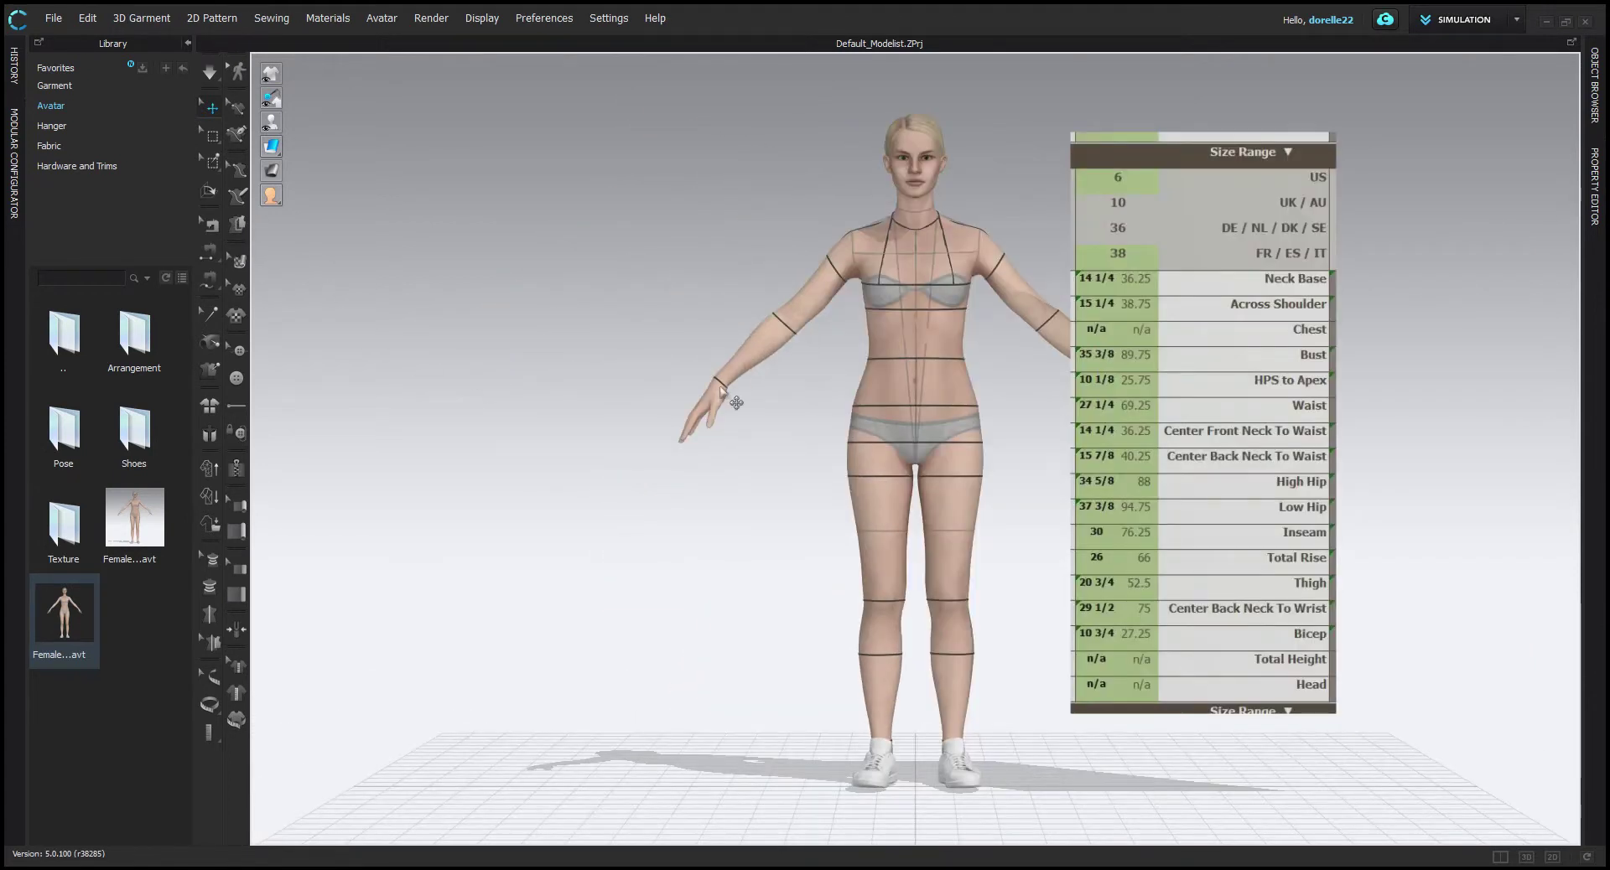
left_click_drag(1291, 159, 1457, 113)
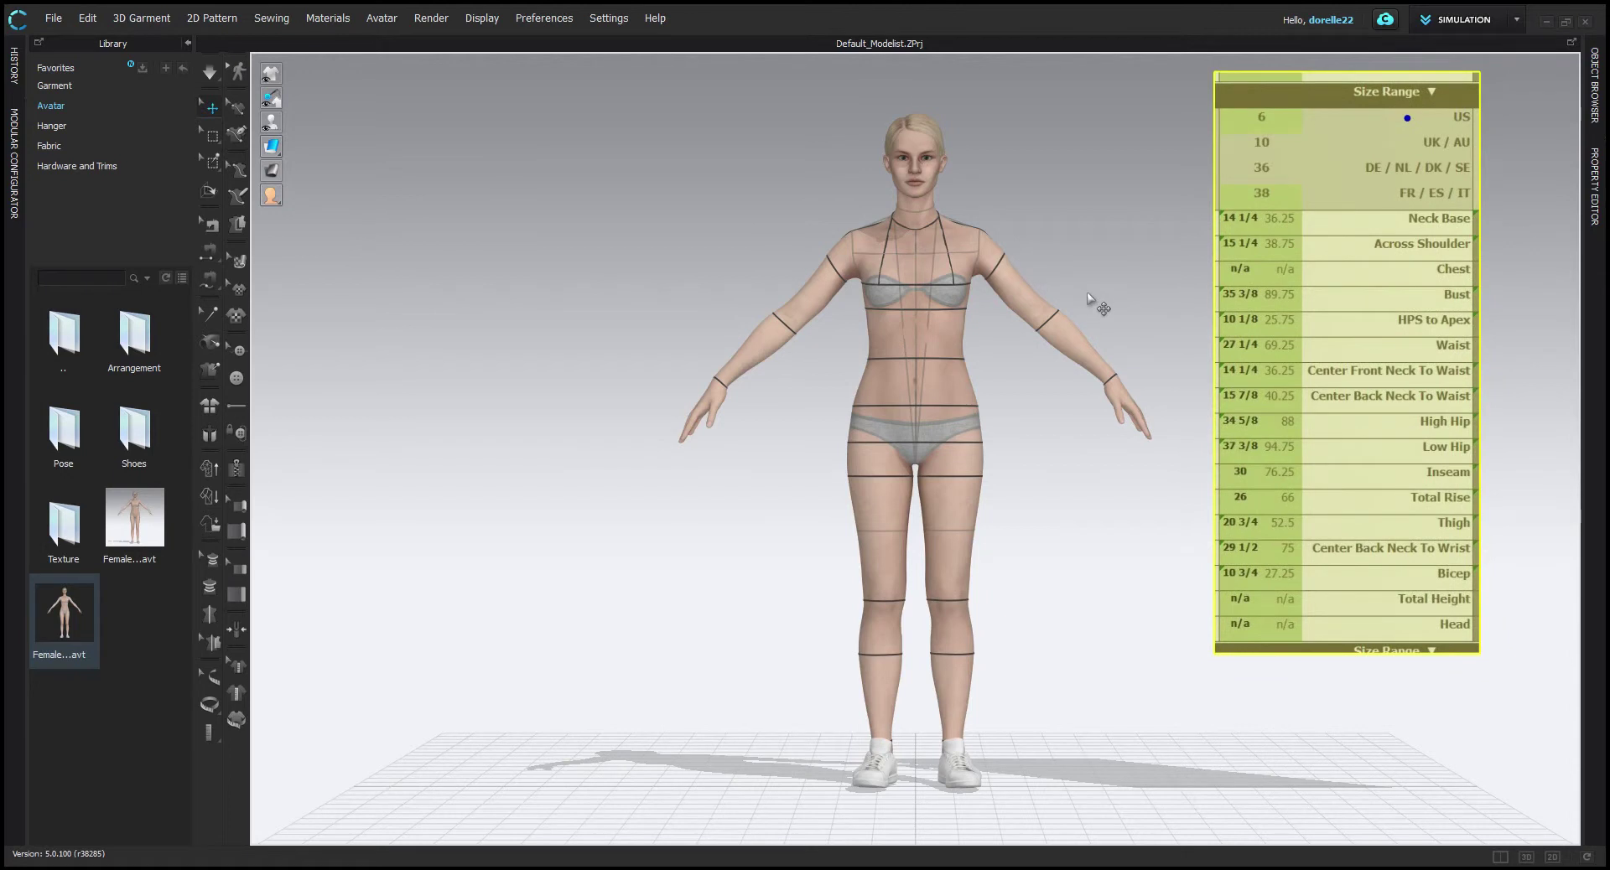
key("4")
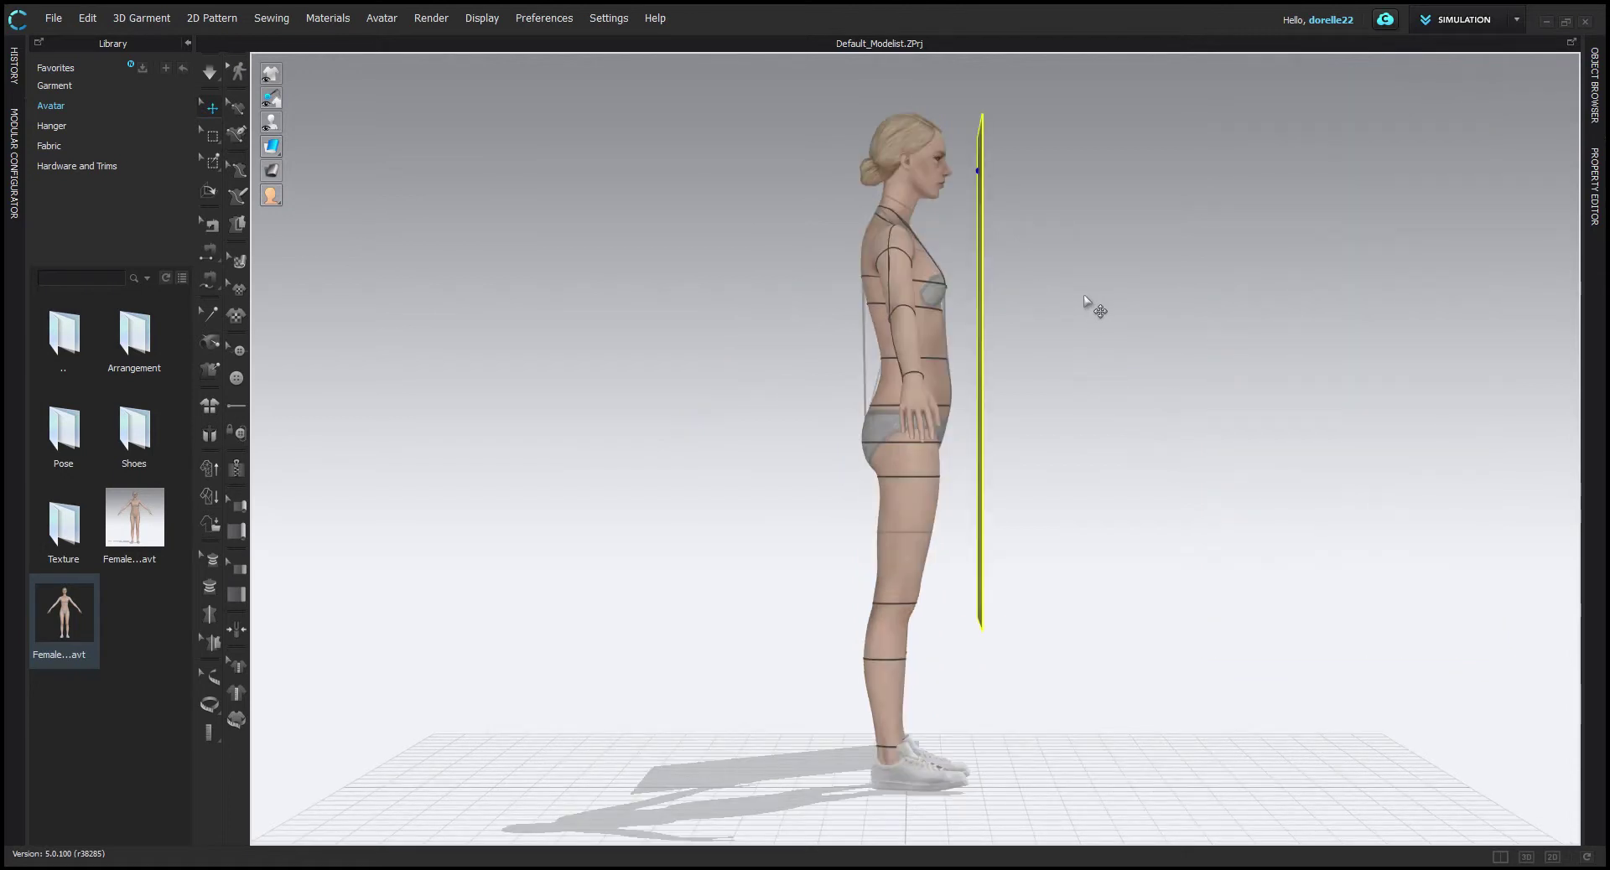
key("6")
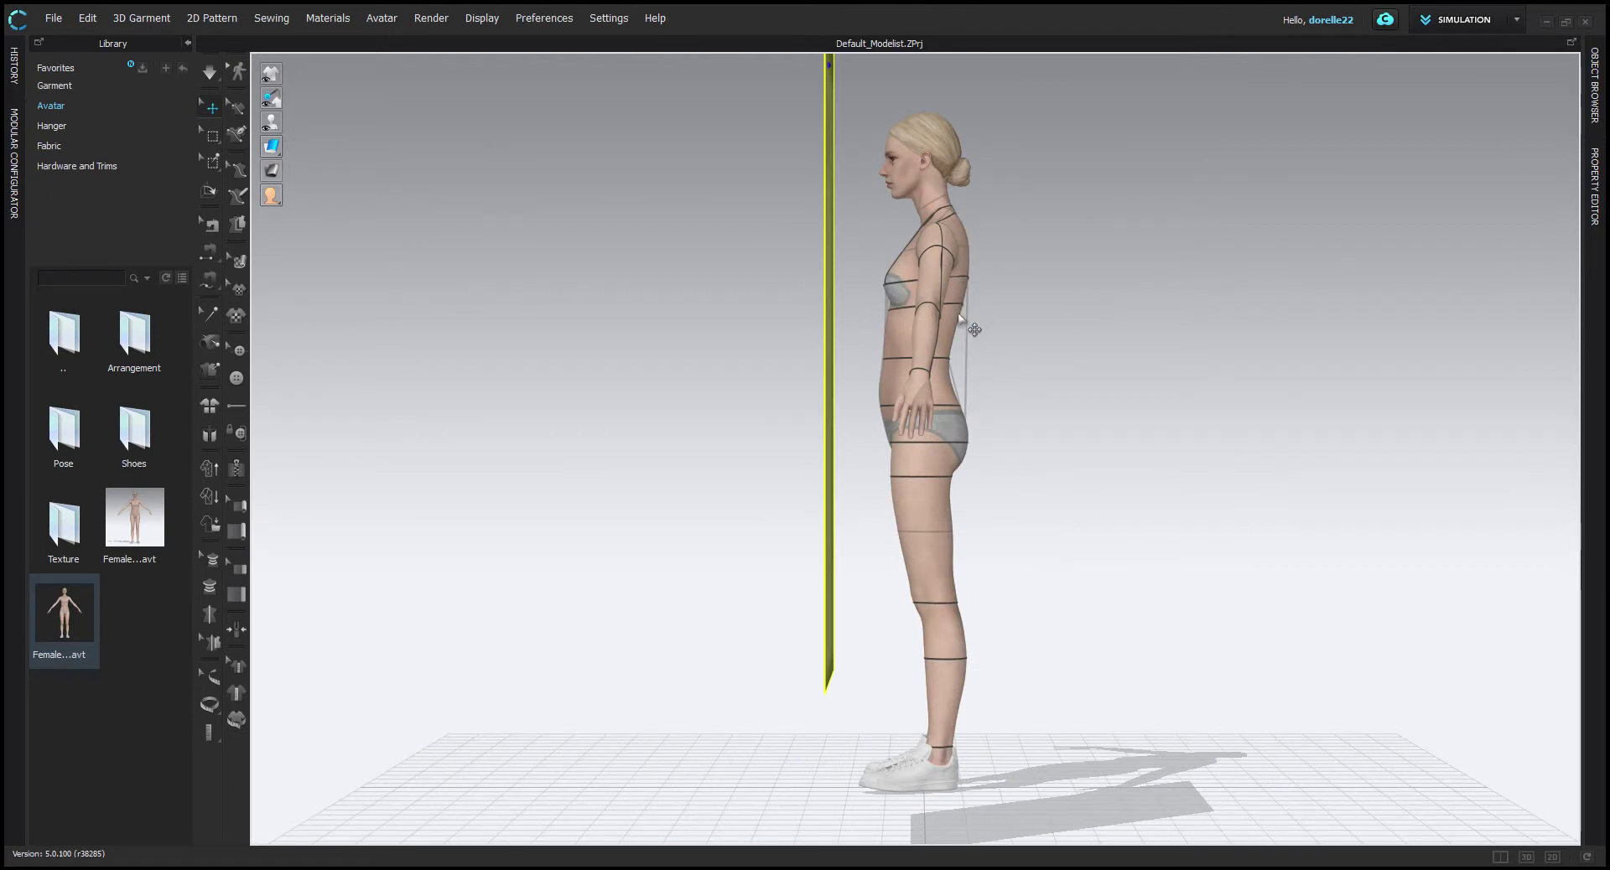
left_click(1086, 373)
Save the avatar as an avatar file named MAra_alvanon6 in the Female_Mara folder.
left_click(53, 17)
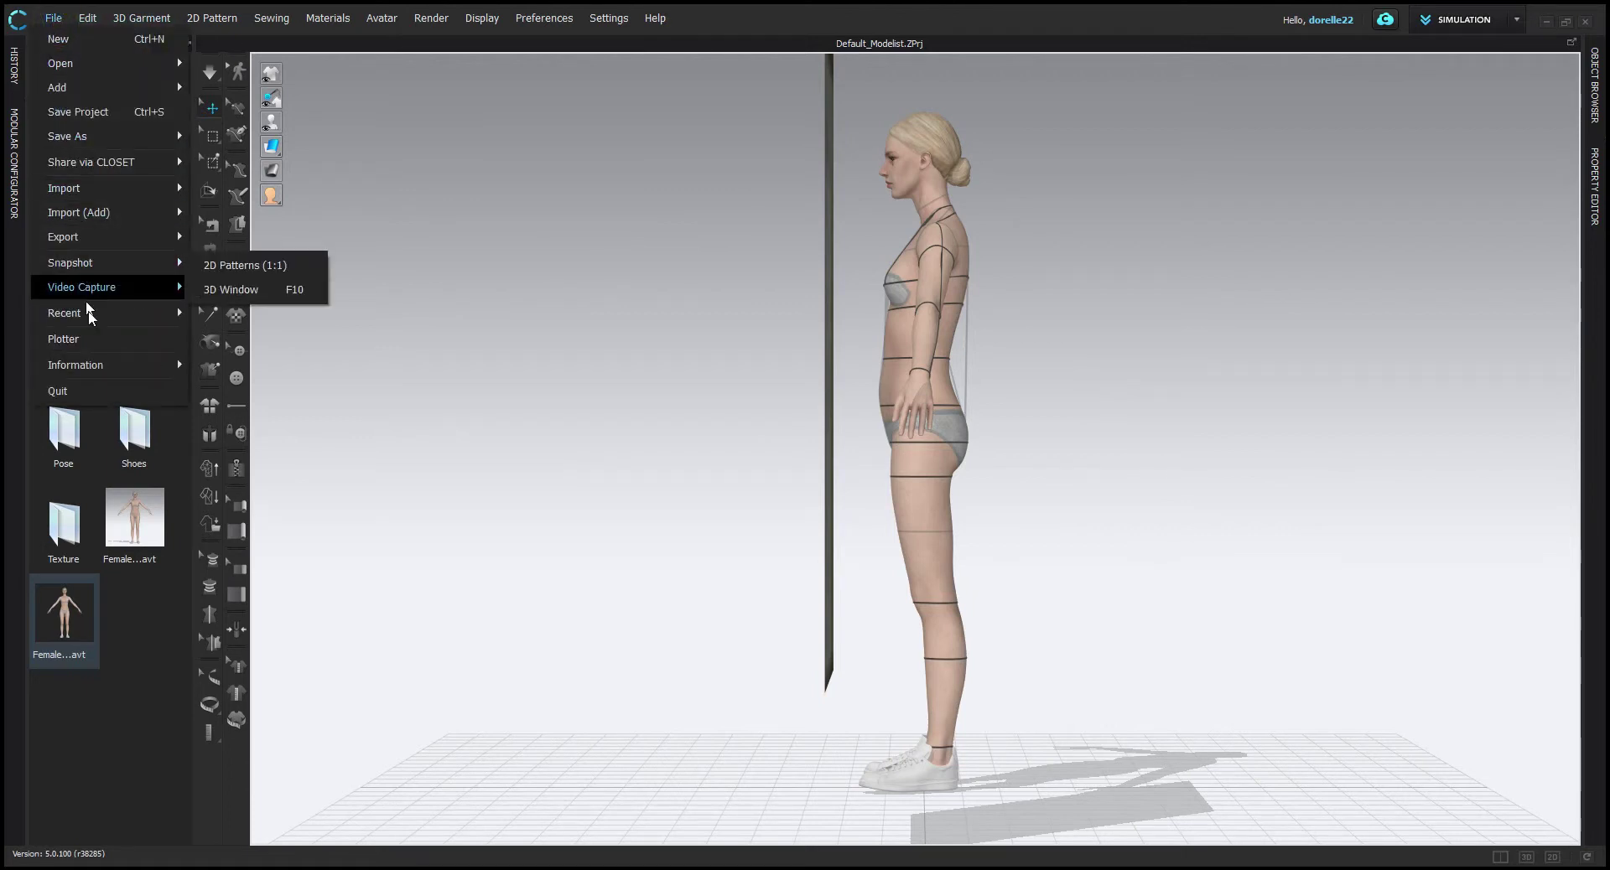
mouse_move(167, 136)
left_click(237, 262)
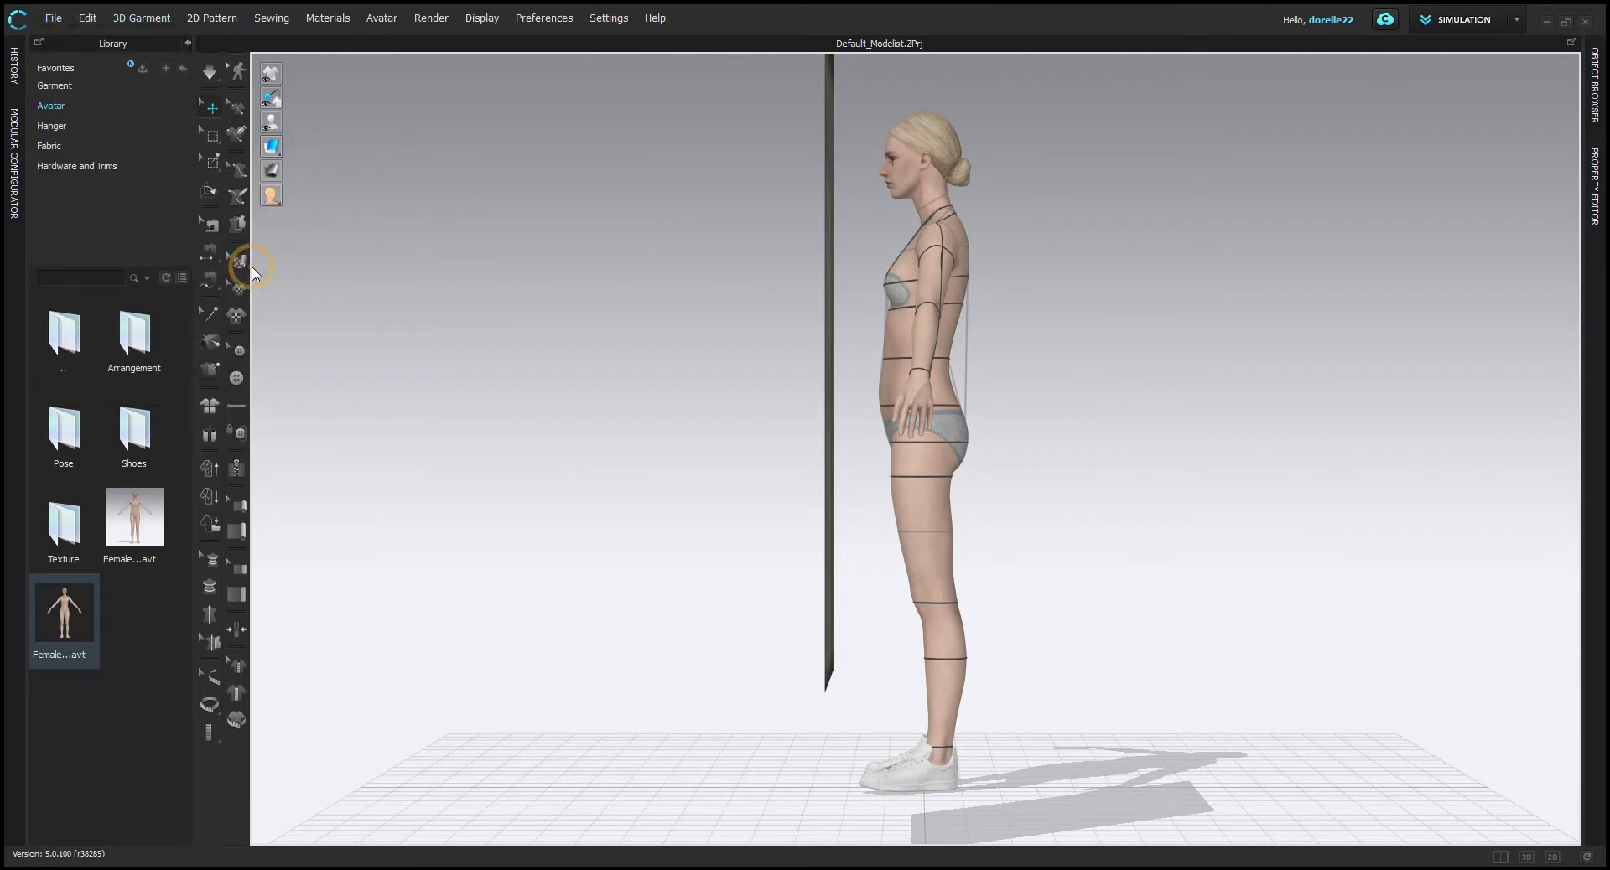
left_click(216, 205)
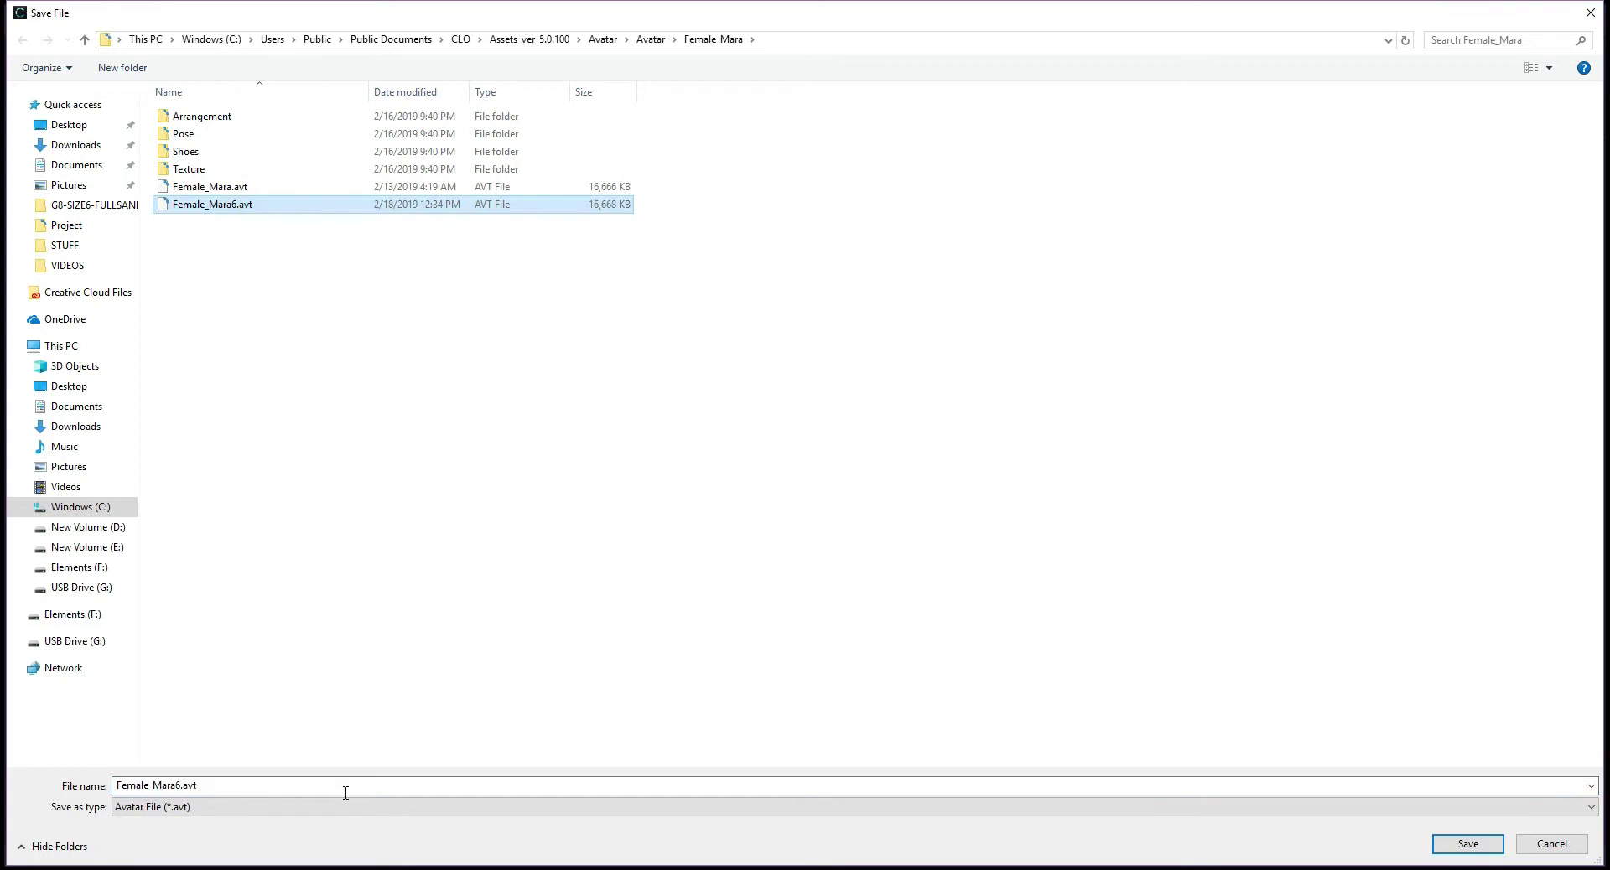
left_click(179, 783)
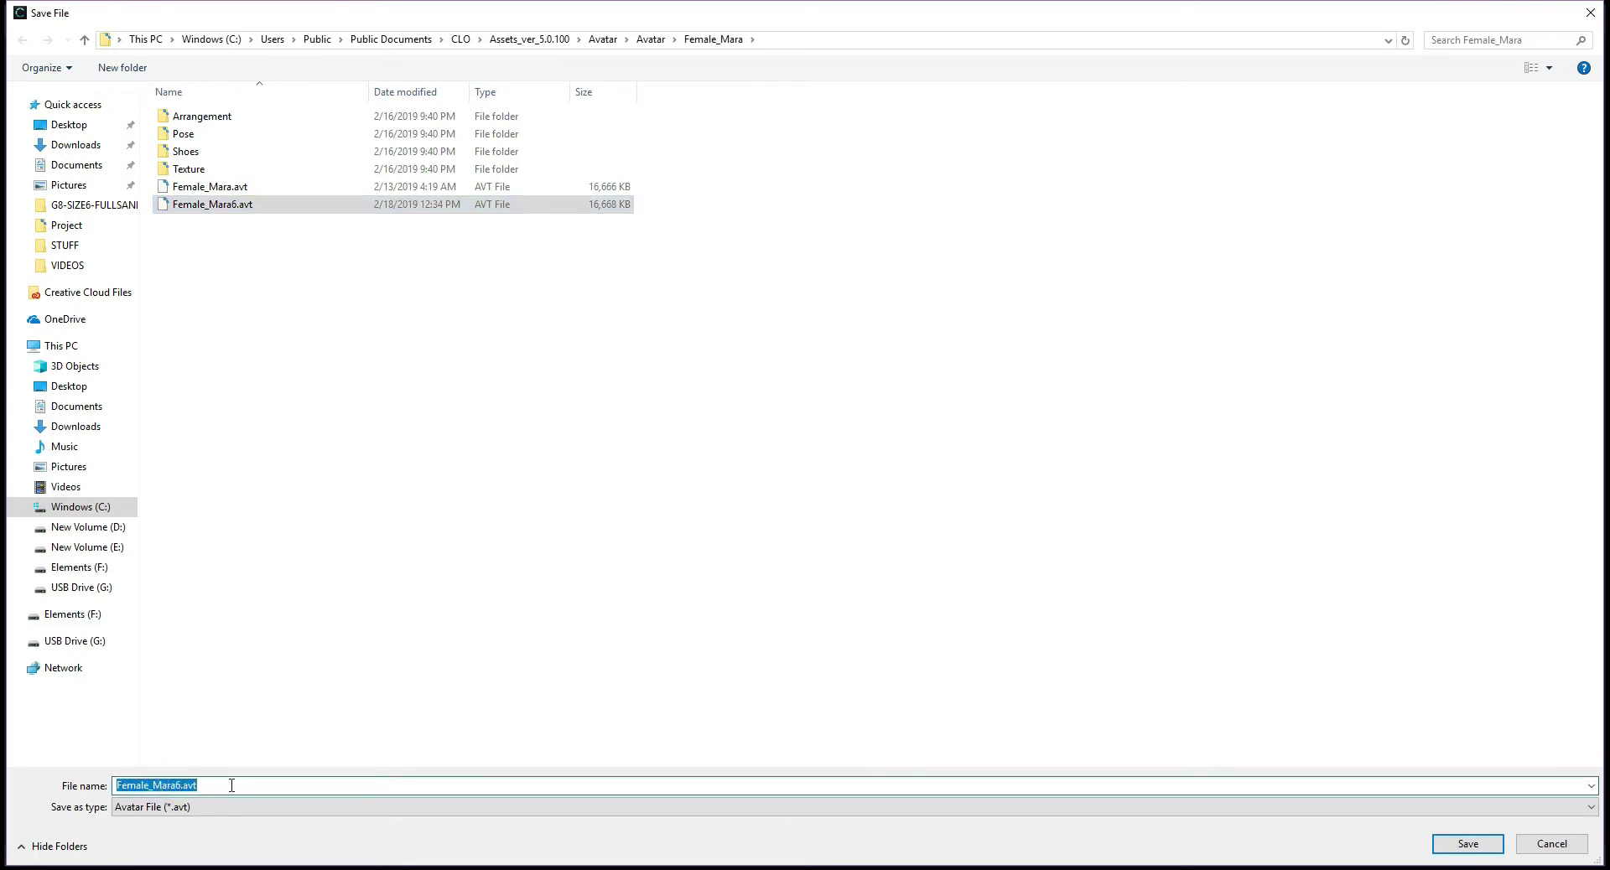
type("MAra_alvanon6")
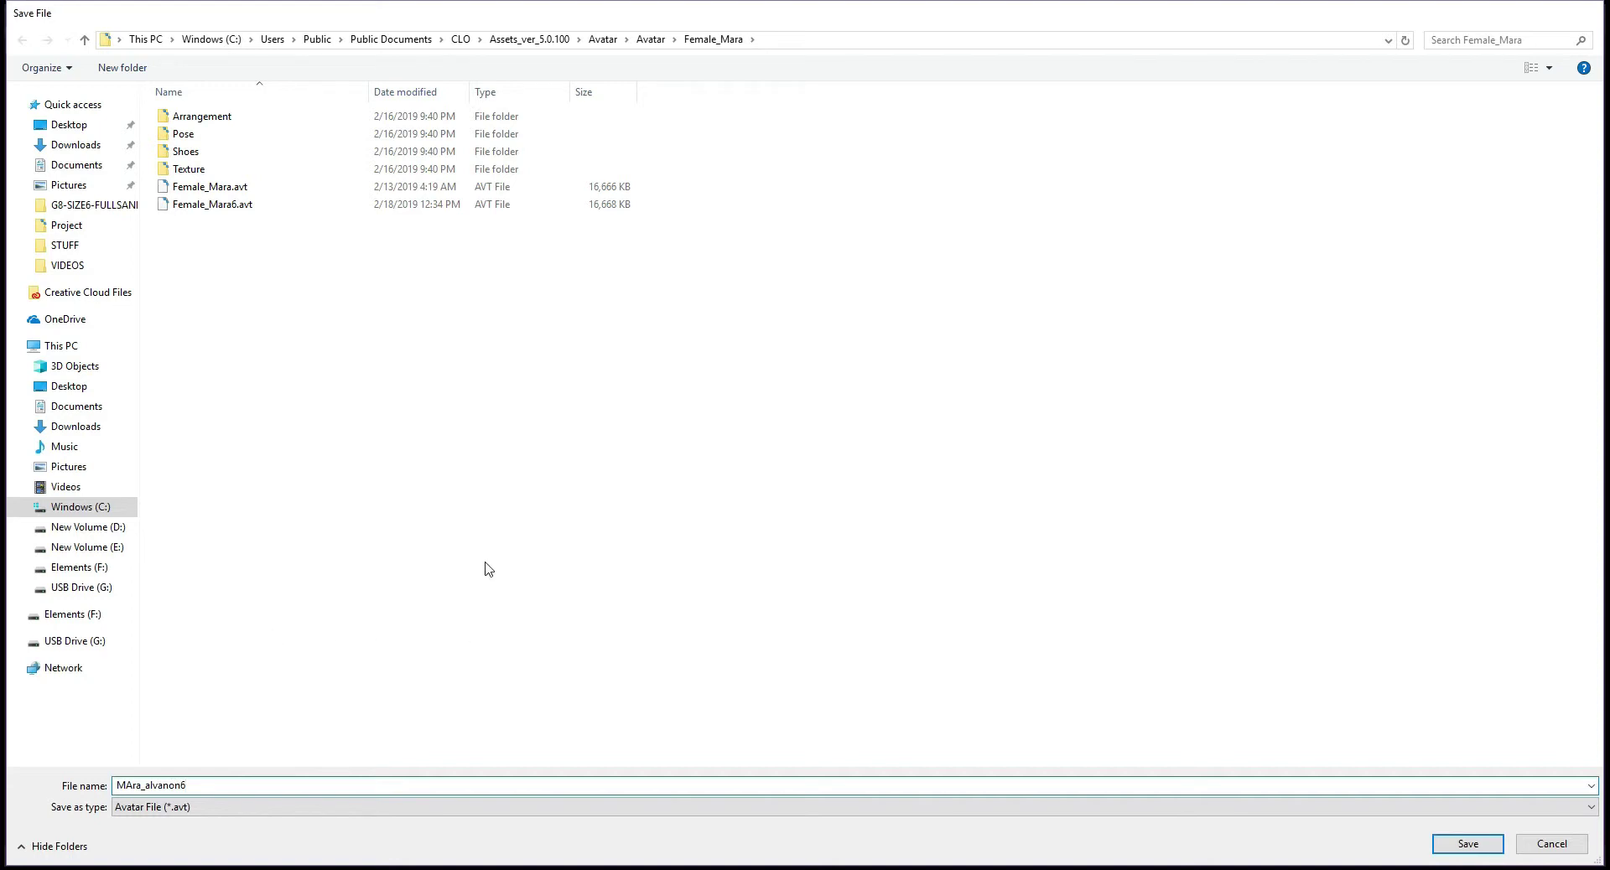
key("Return")
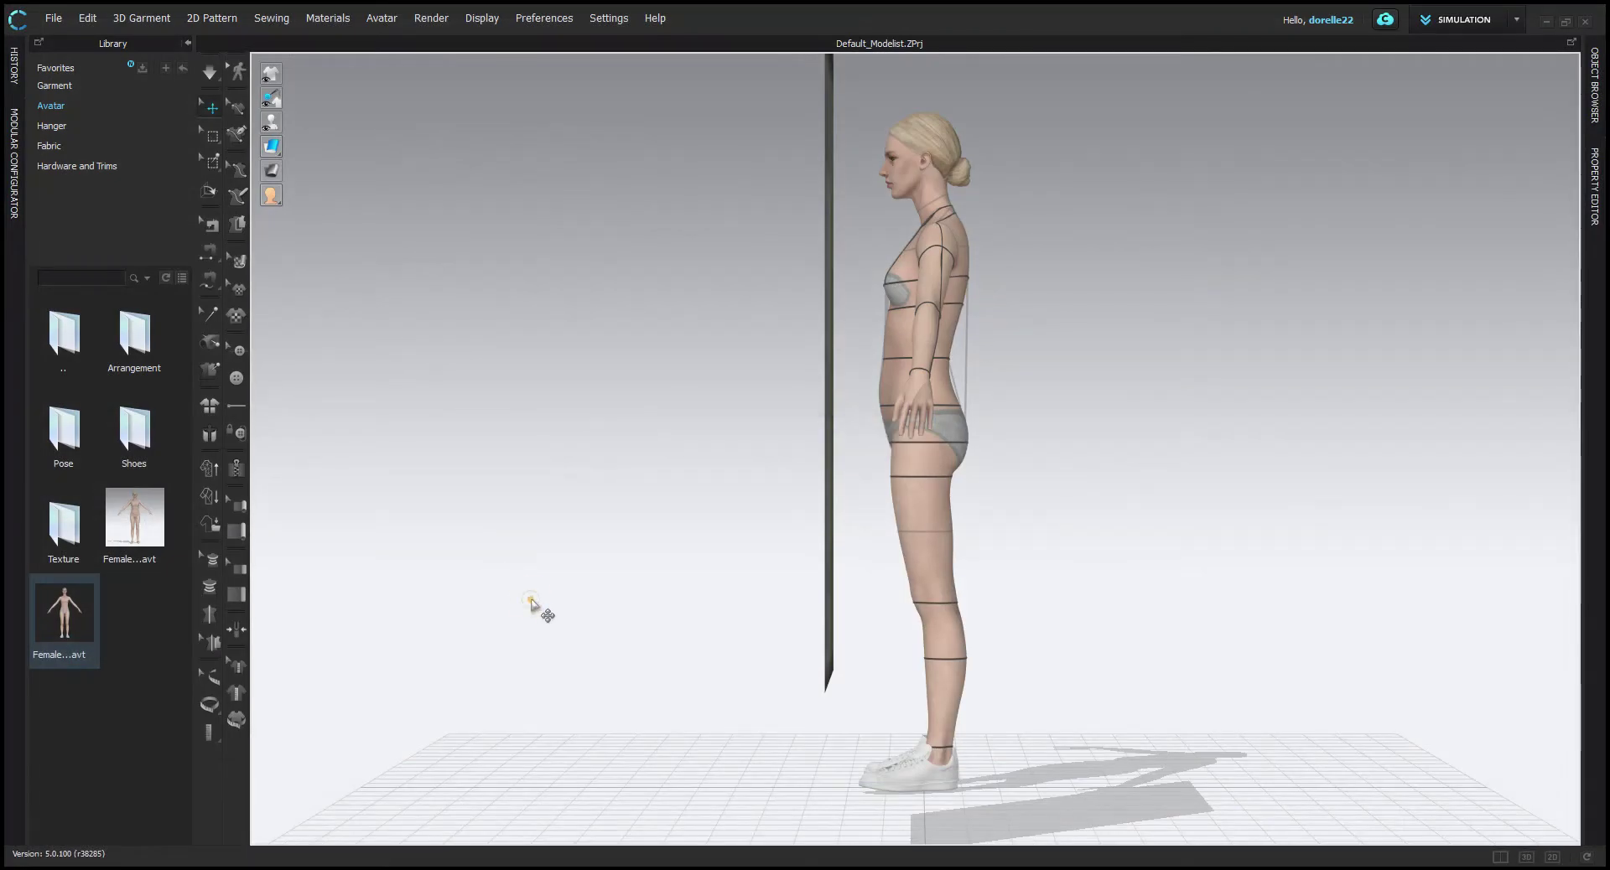
Delete all avatars from the scene and start a new project without saving the current one.
scroll(554, 616, "down", 1)
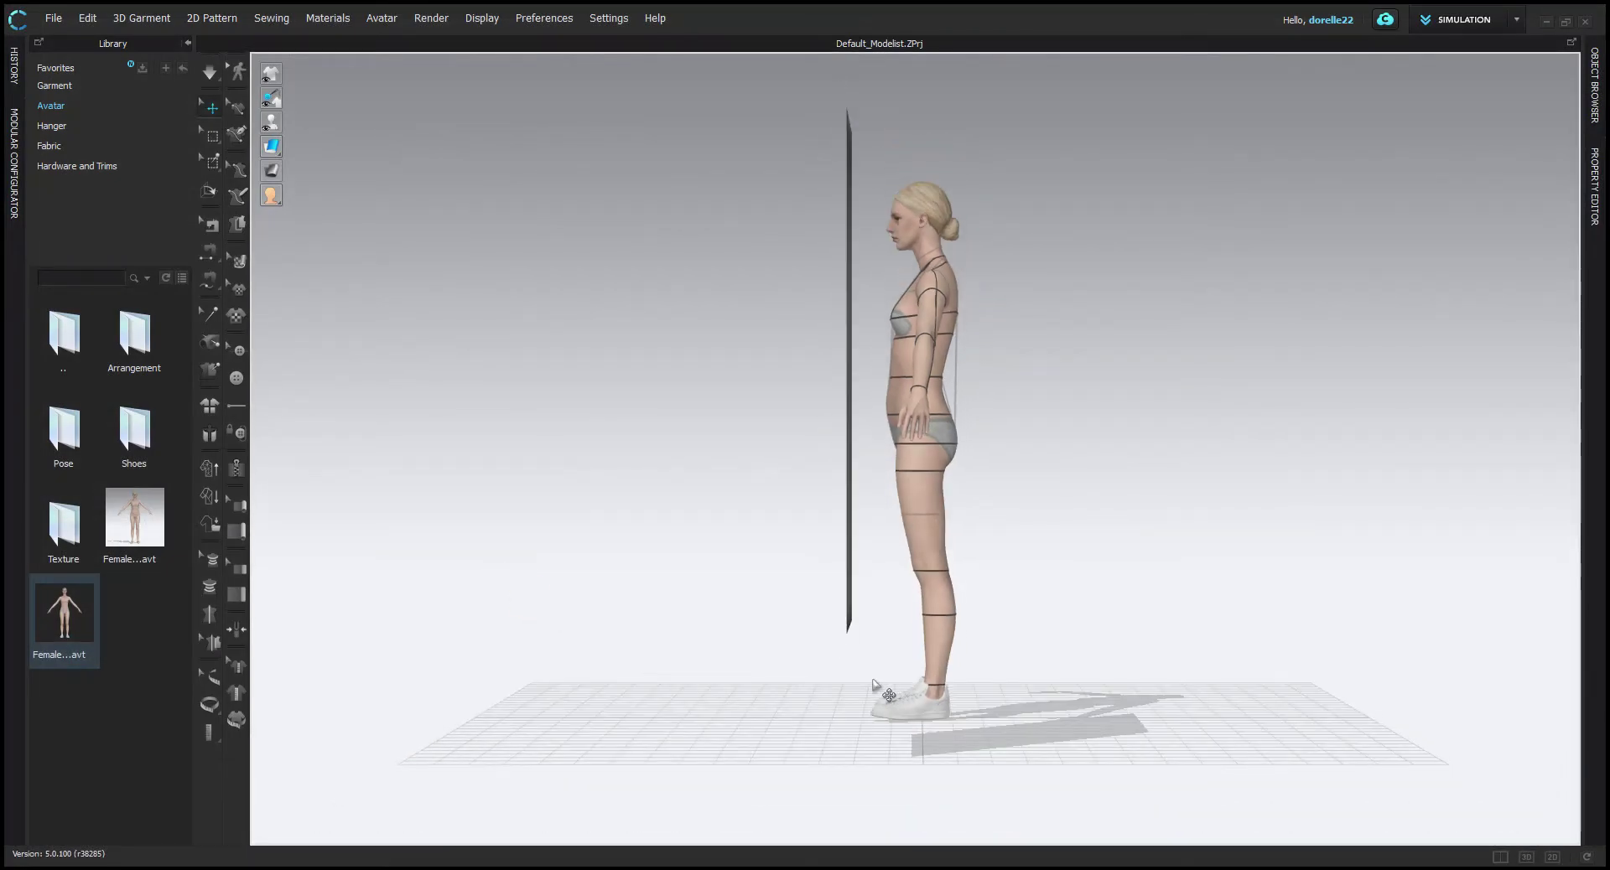
left_click(381, 19)
left_click(402, 63)
left_click(87, 17)
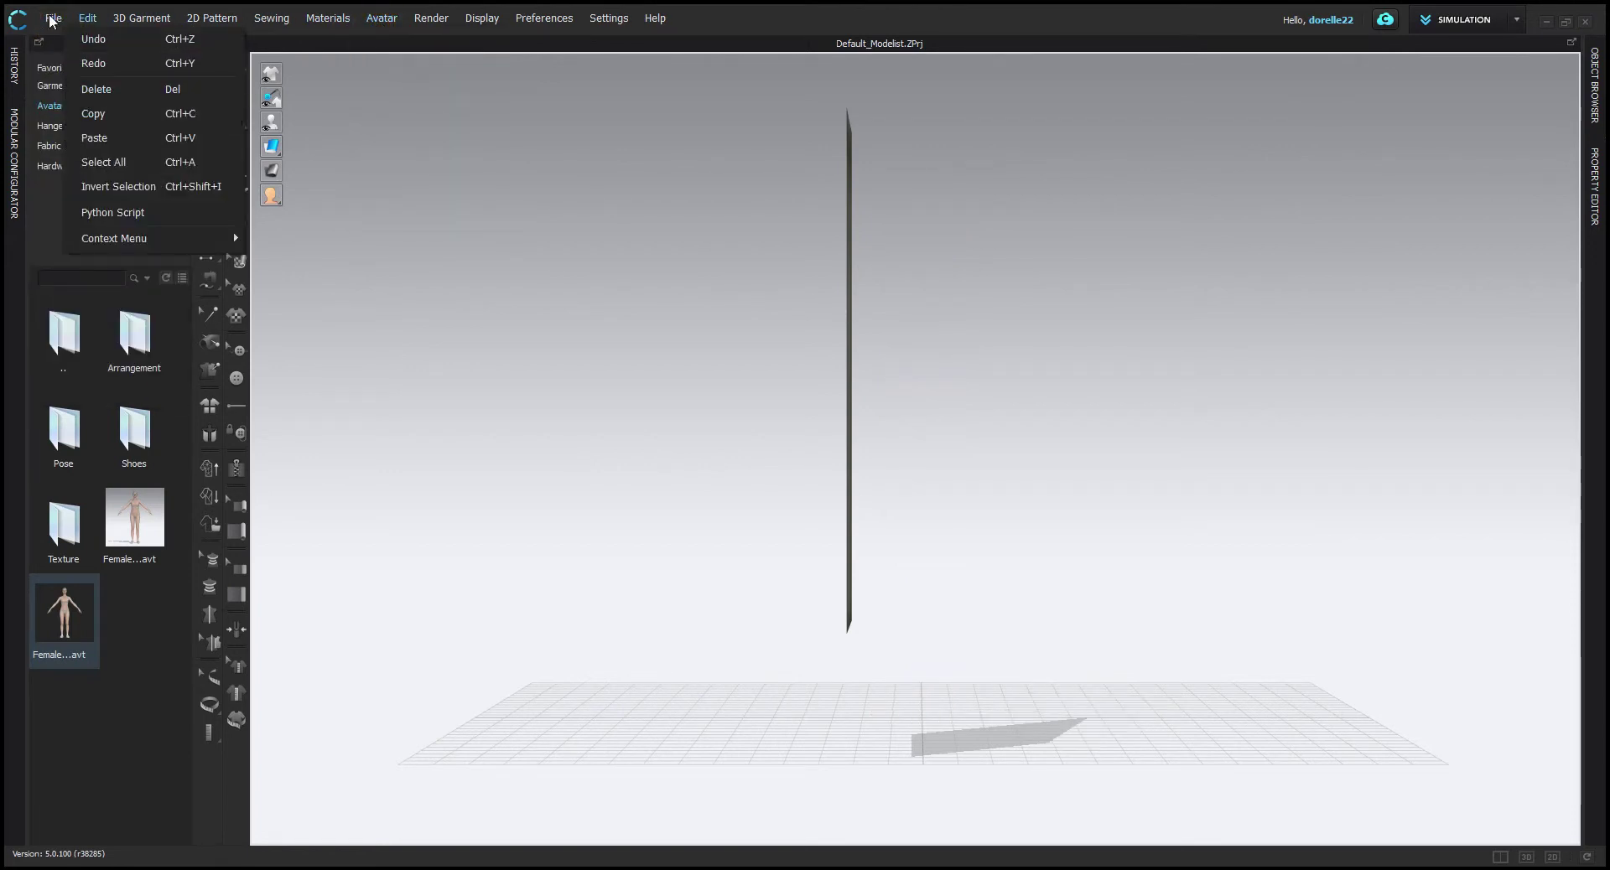
mouse_move(53, 17)
left_click(63, 47)
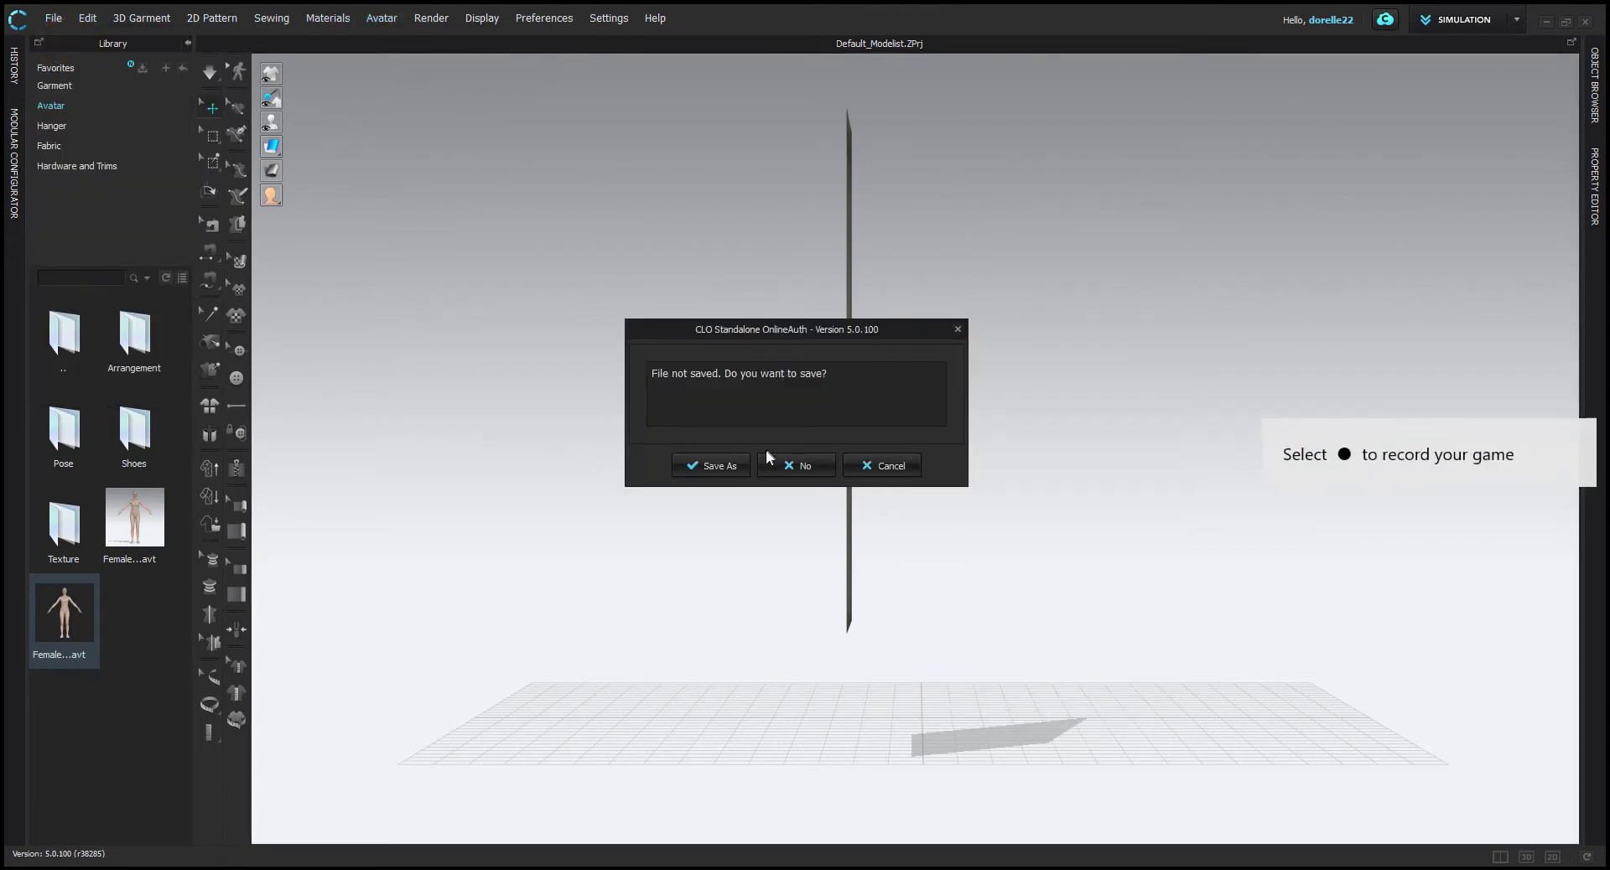
left_click(778, 466)
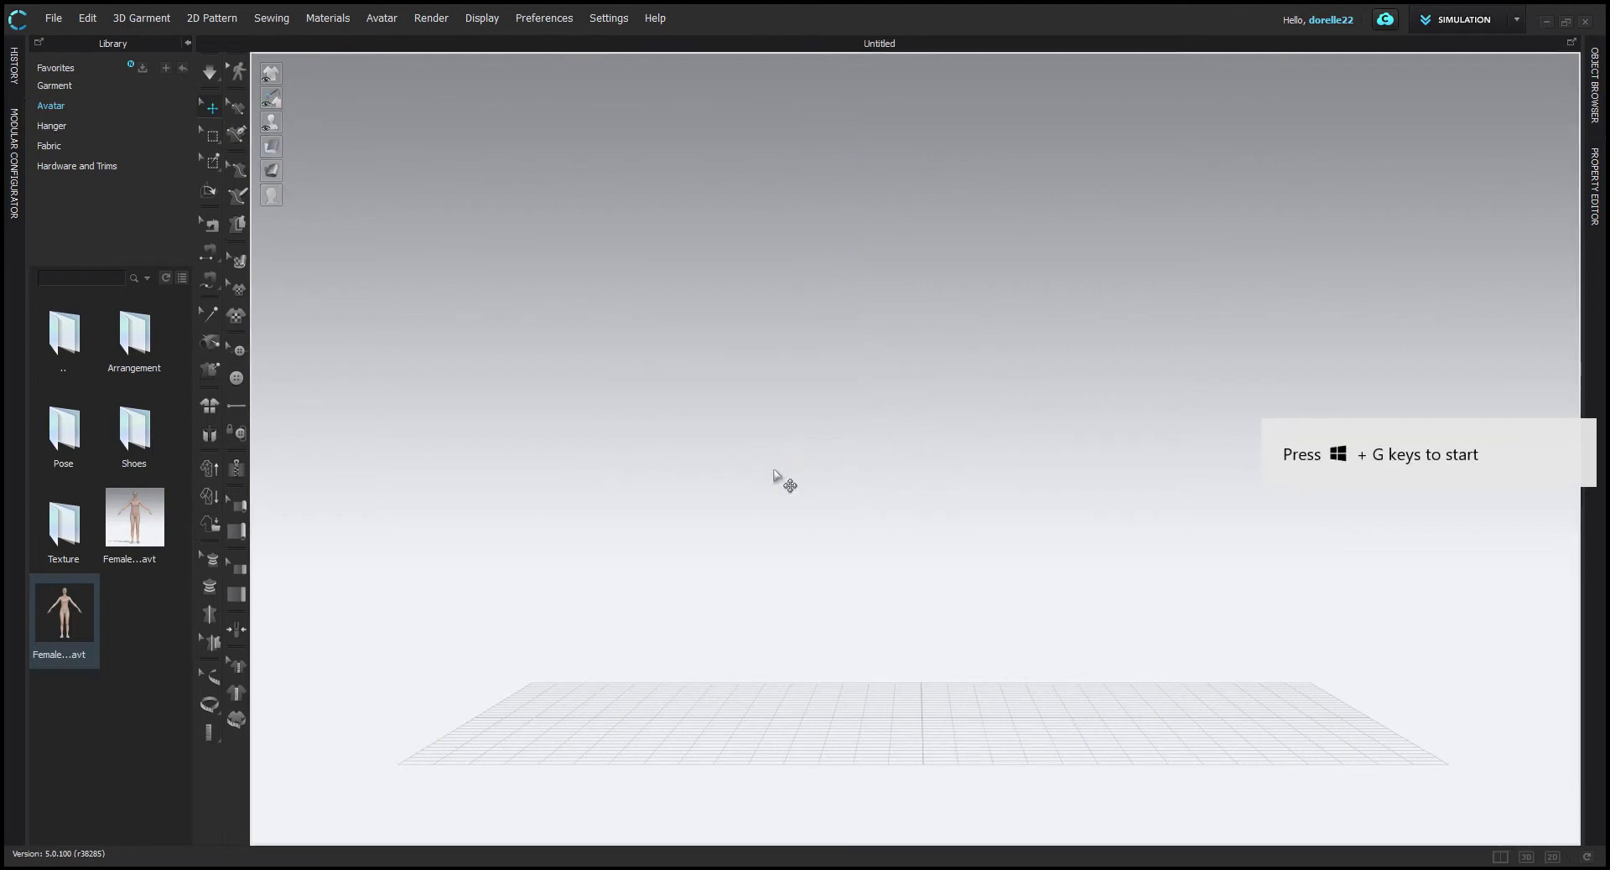
Refresh the avatar library and load the saved MAra_alvanon6 avatar into the empty scene.
key("2")
right_click_drag(762, 464, 762, 801)
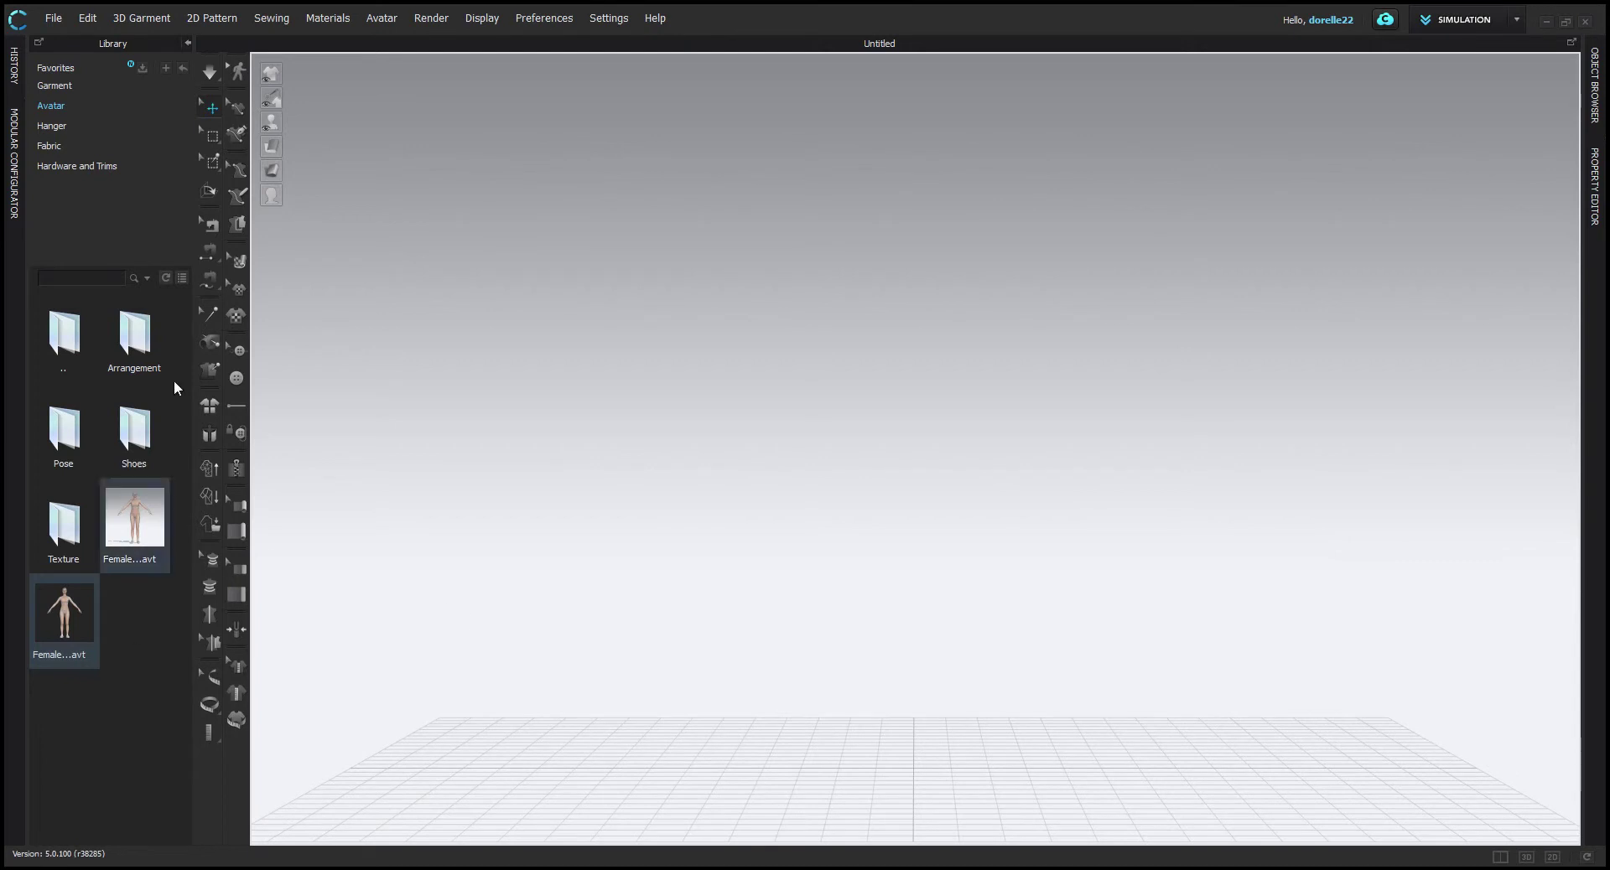
left_click(166, 277)
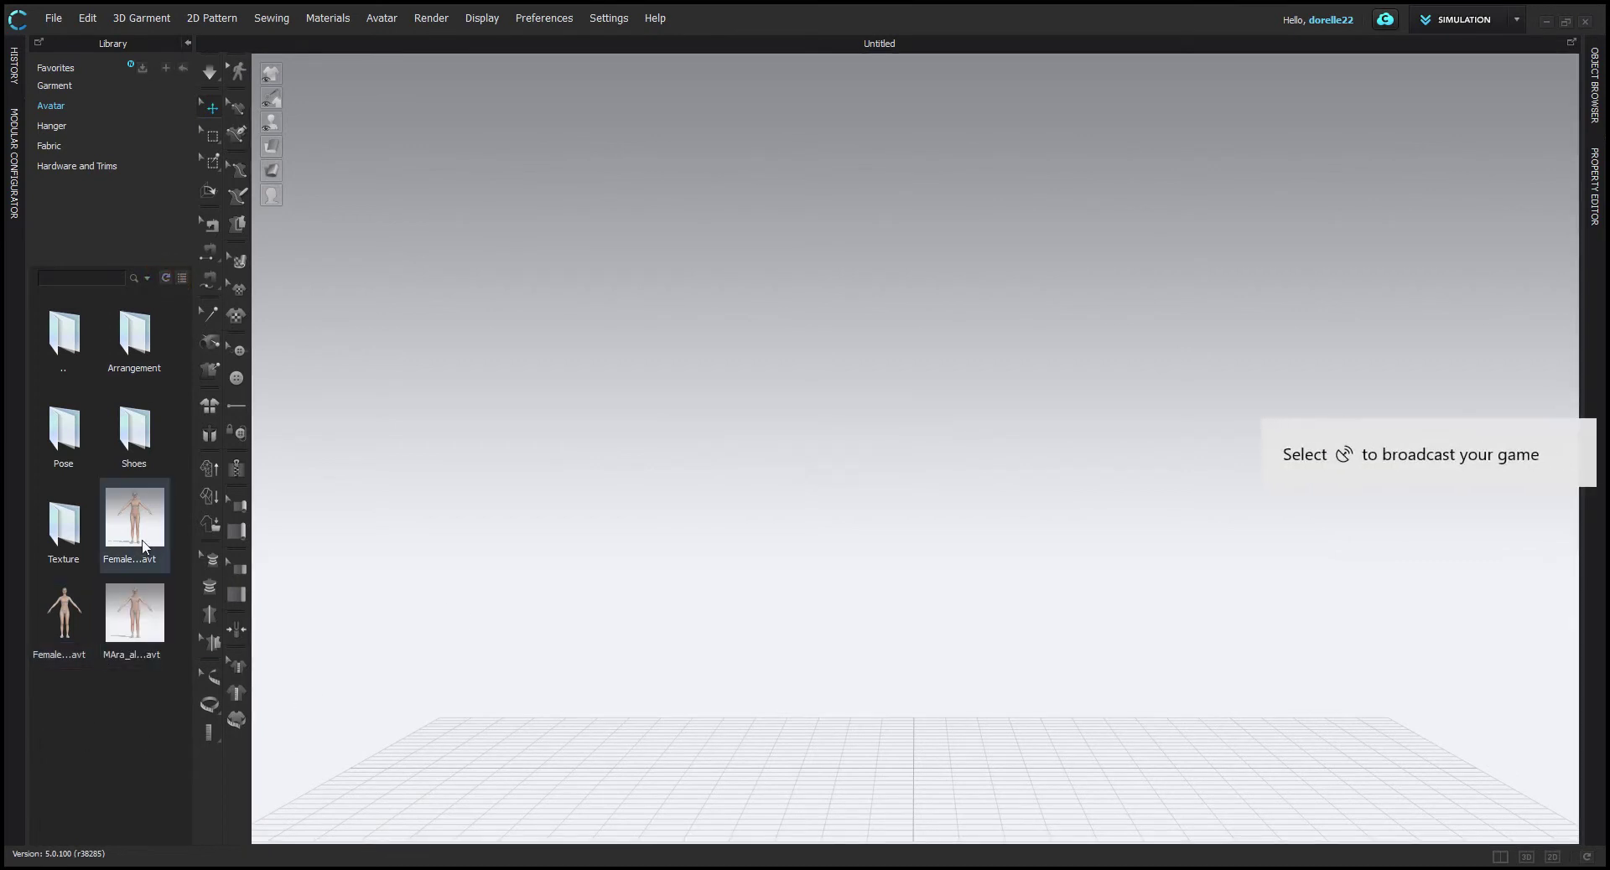
double_click(130, 622)
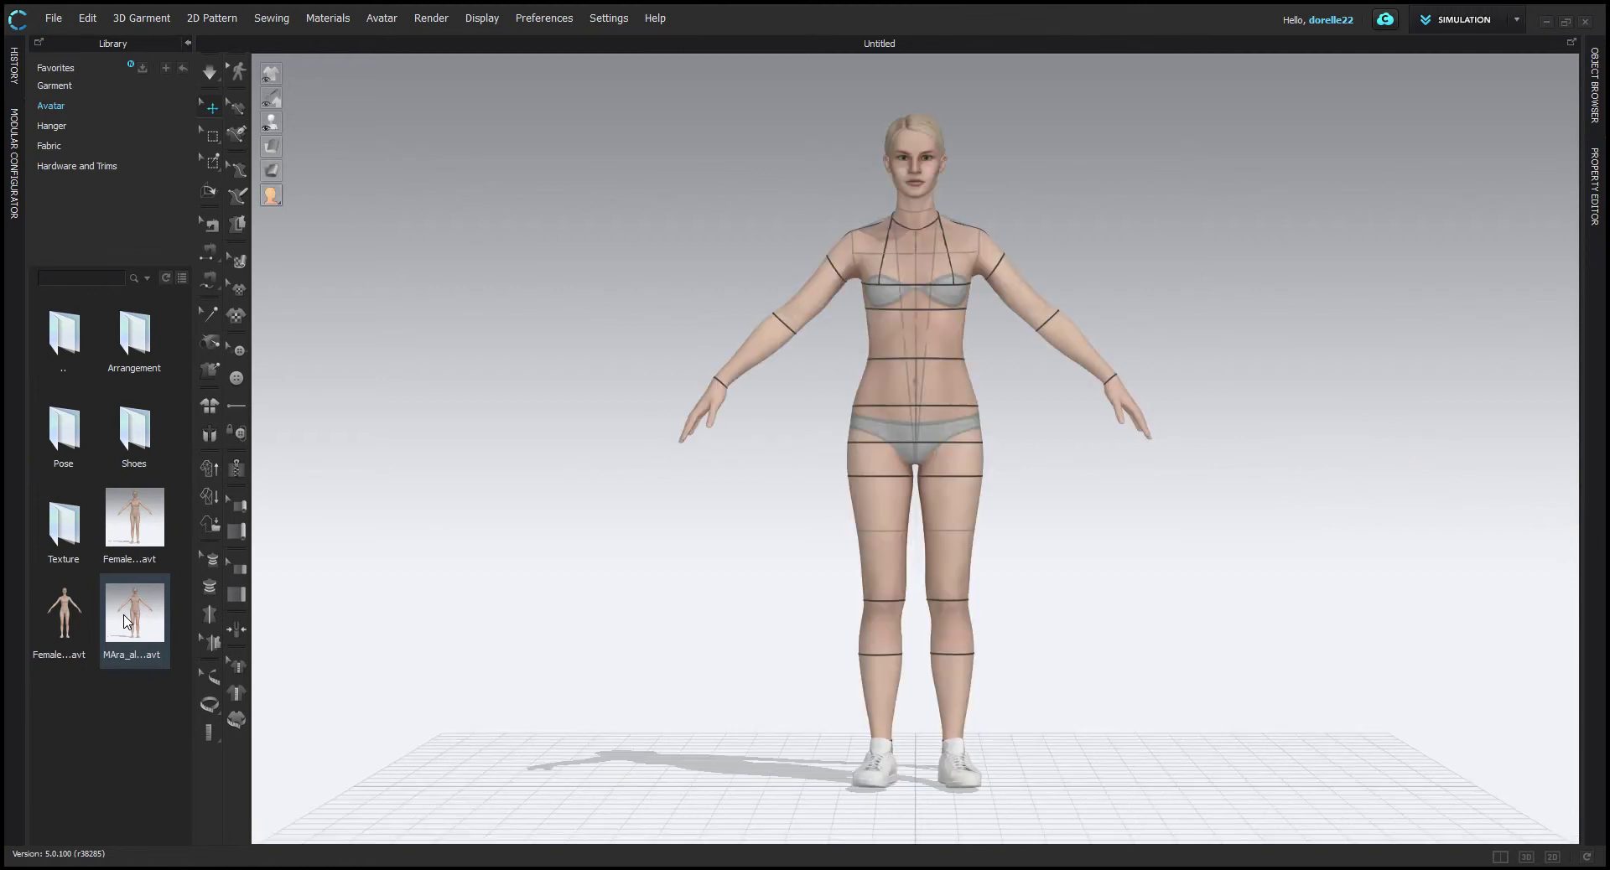
Open the Avatar Editor to check the body measurements of the reloaded avatar.
mouse_move(1173, 322)
right_mouse_down()
mouse_move(805, 341)
mouse_move(1175, 331)
right_mouse_up()
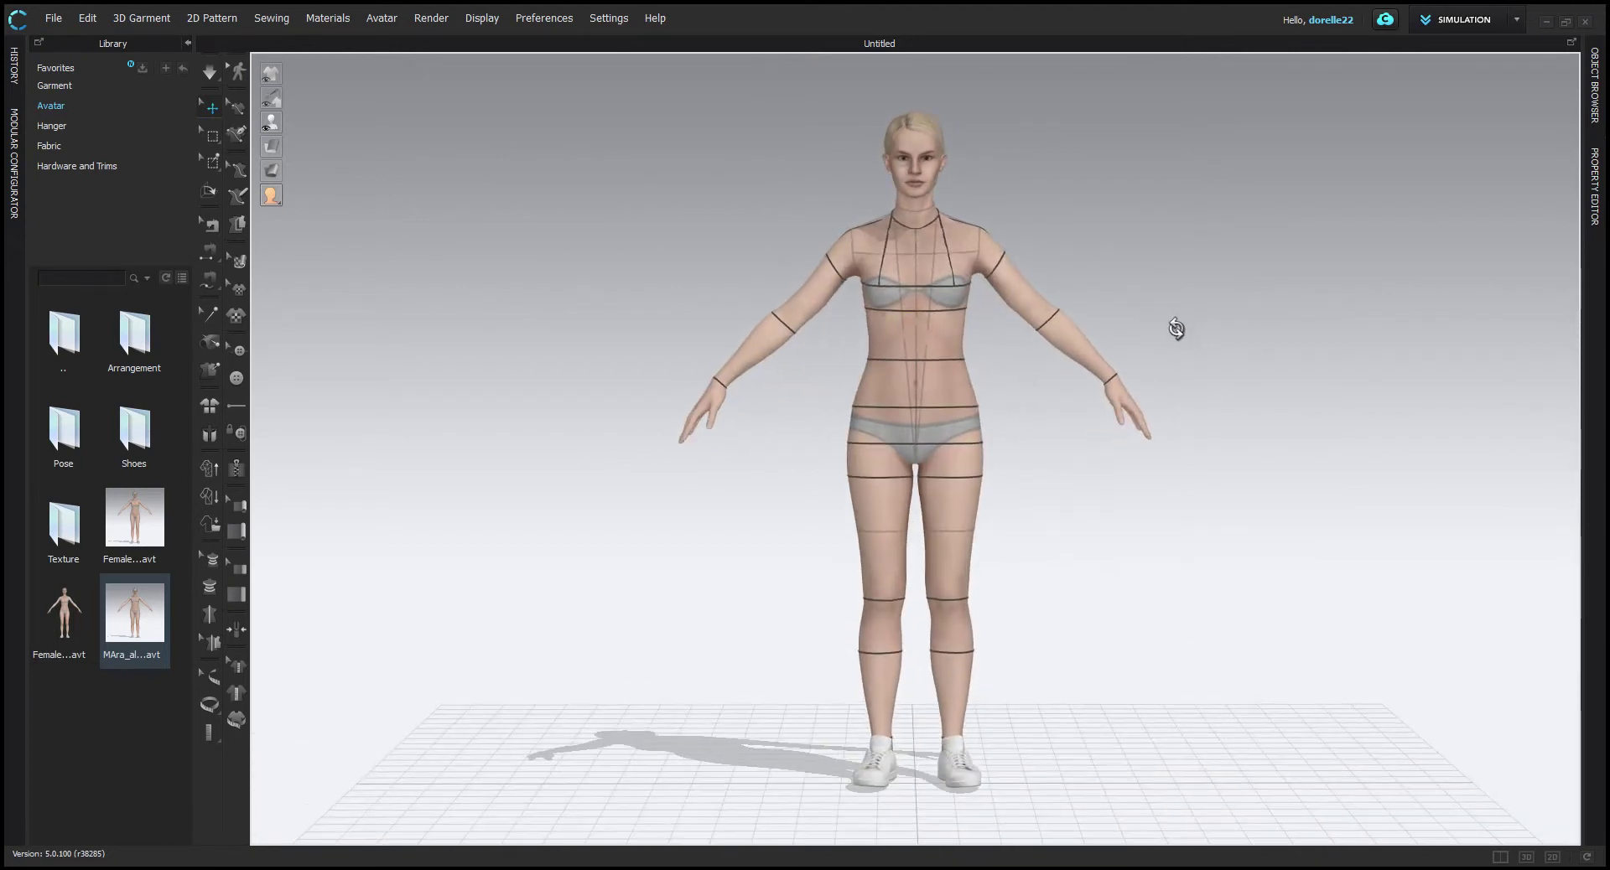
left_click(381, 20)
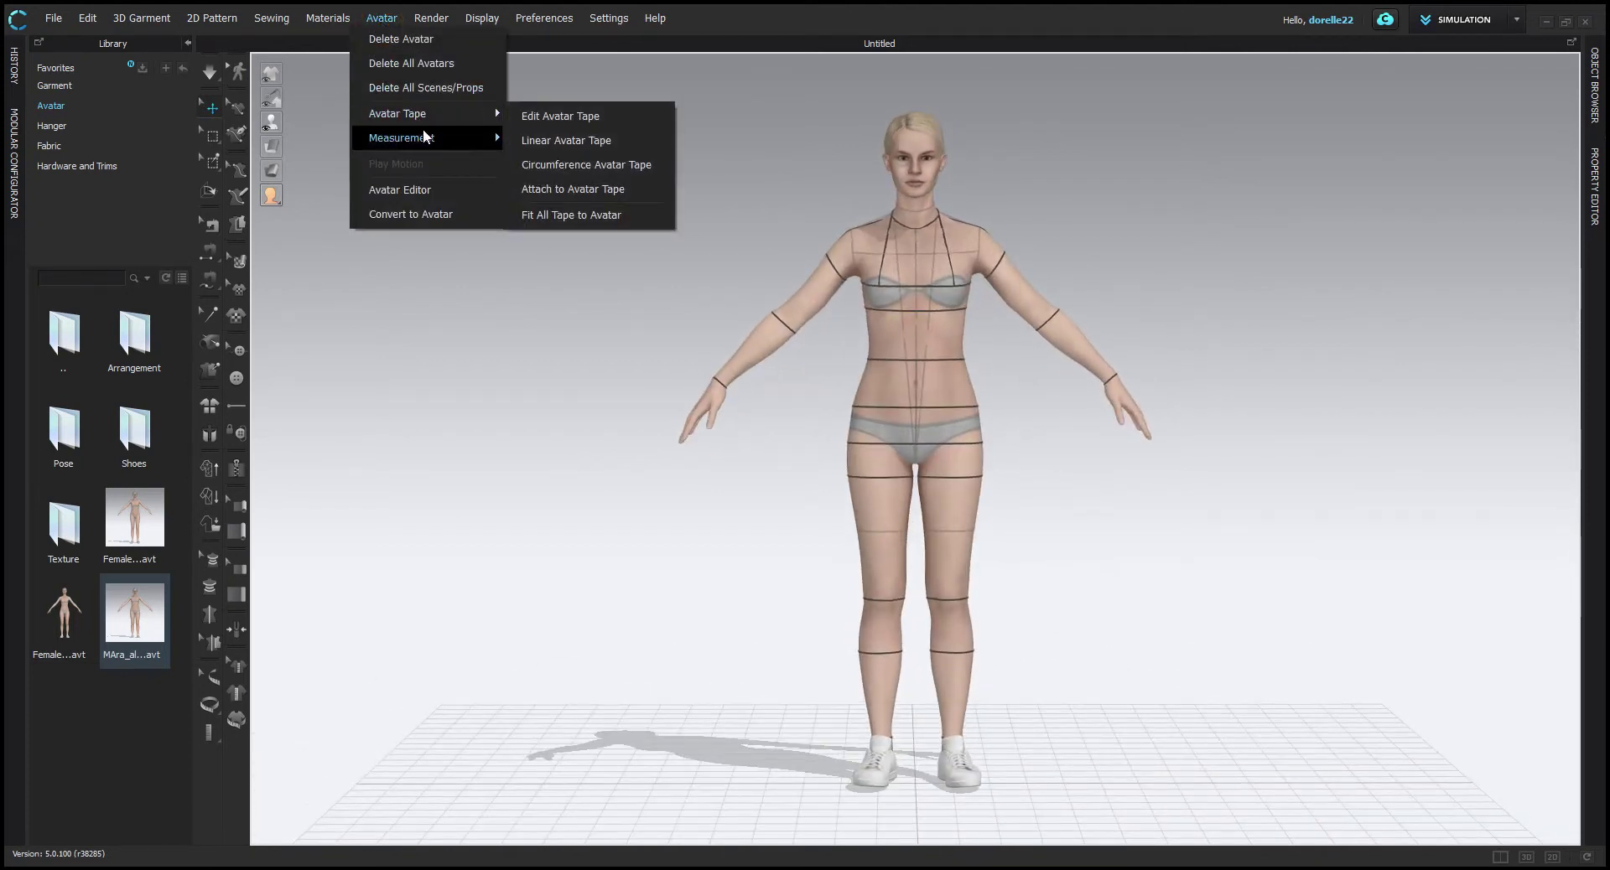
left_click(425, 189)
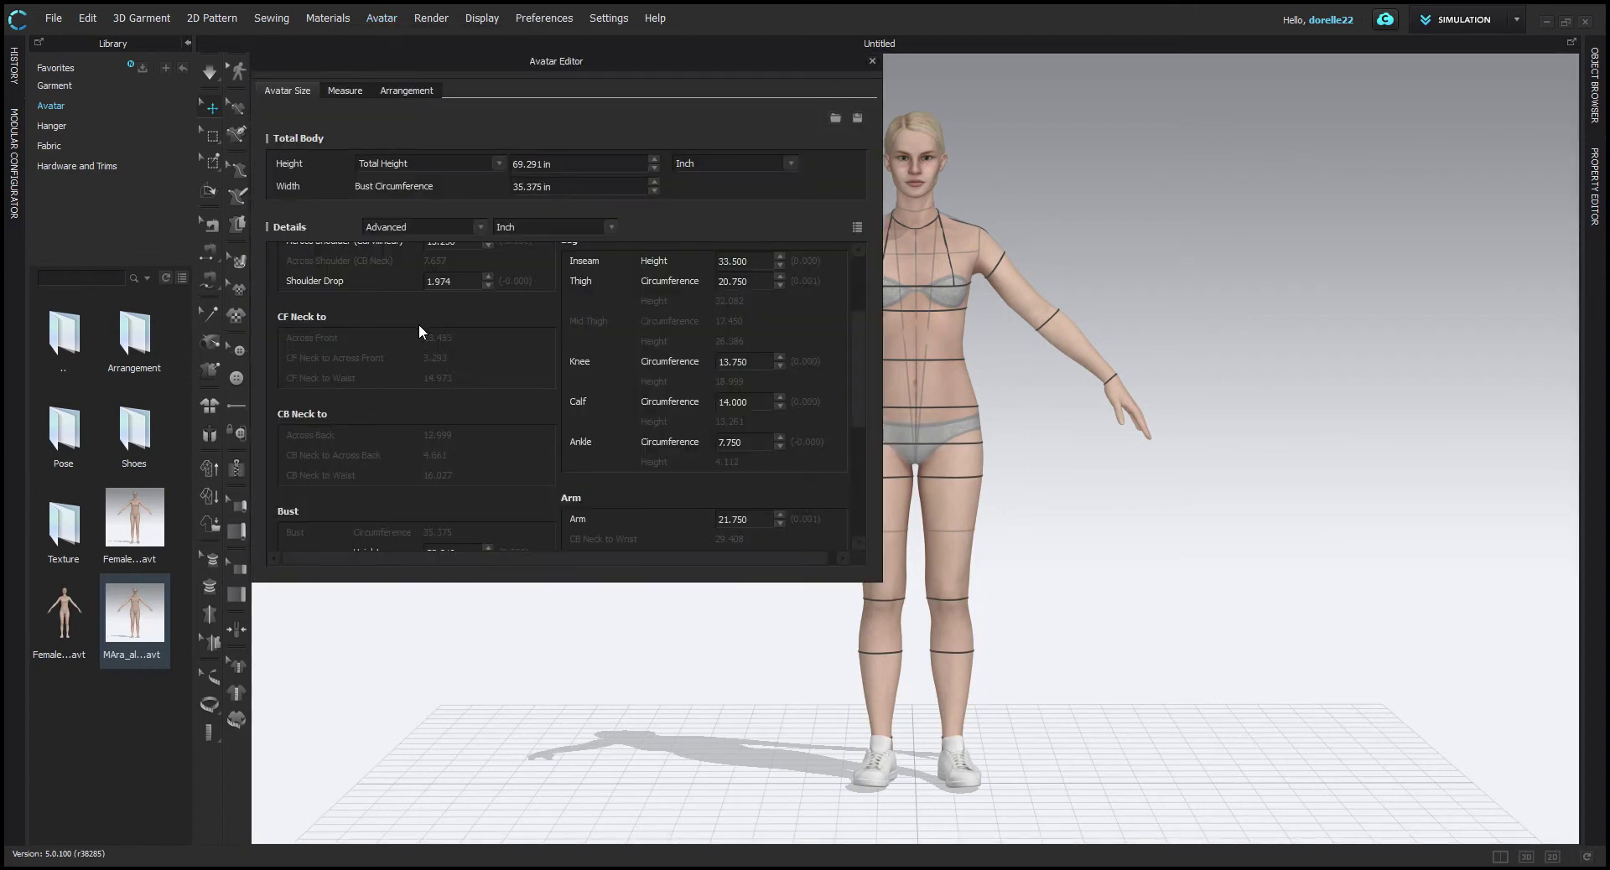
Review the reloaded avatar's shoulder, bust, apex, waist, leg and arm measurements, close the Avatar Editor, and inspect the avatar in the 3D view.
scroll(430, 319, "up", 3)
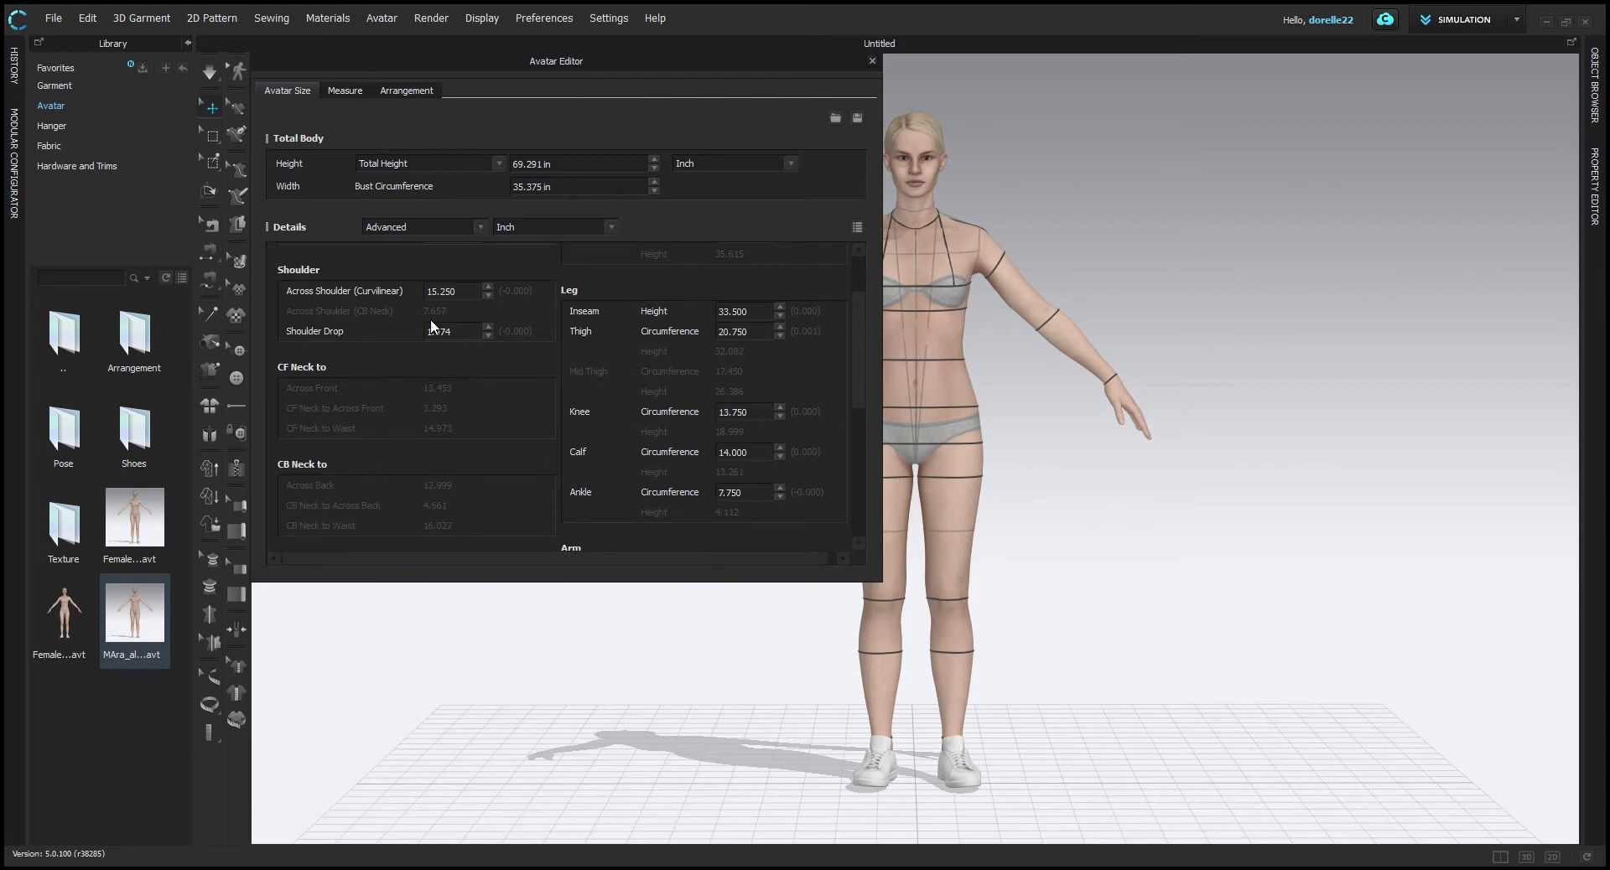
scroll(468, 330, "down", 5)
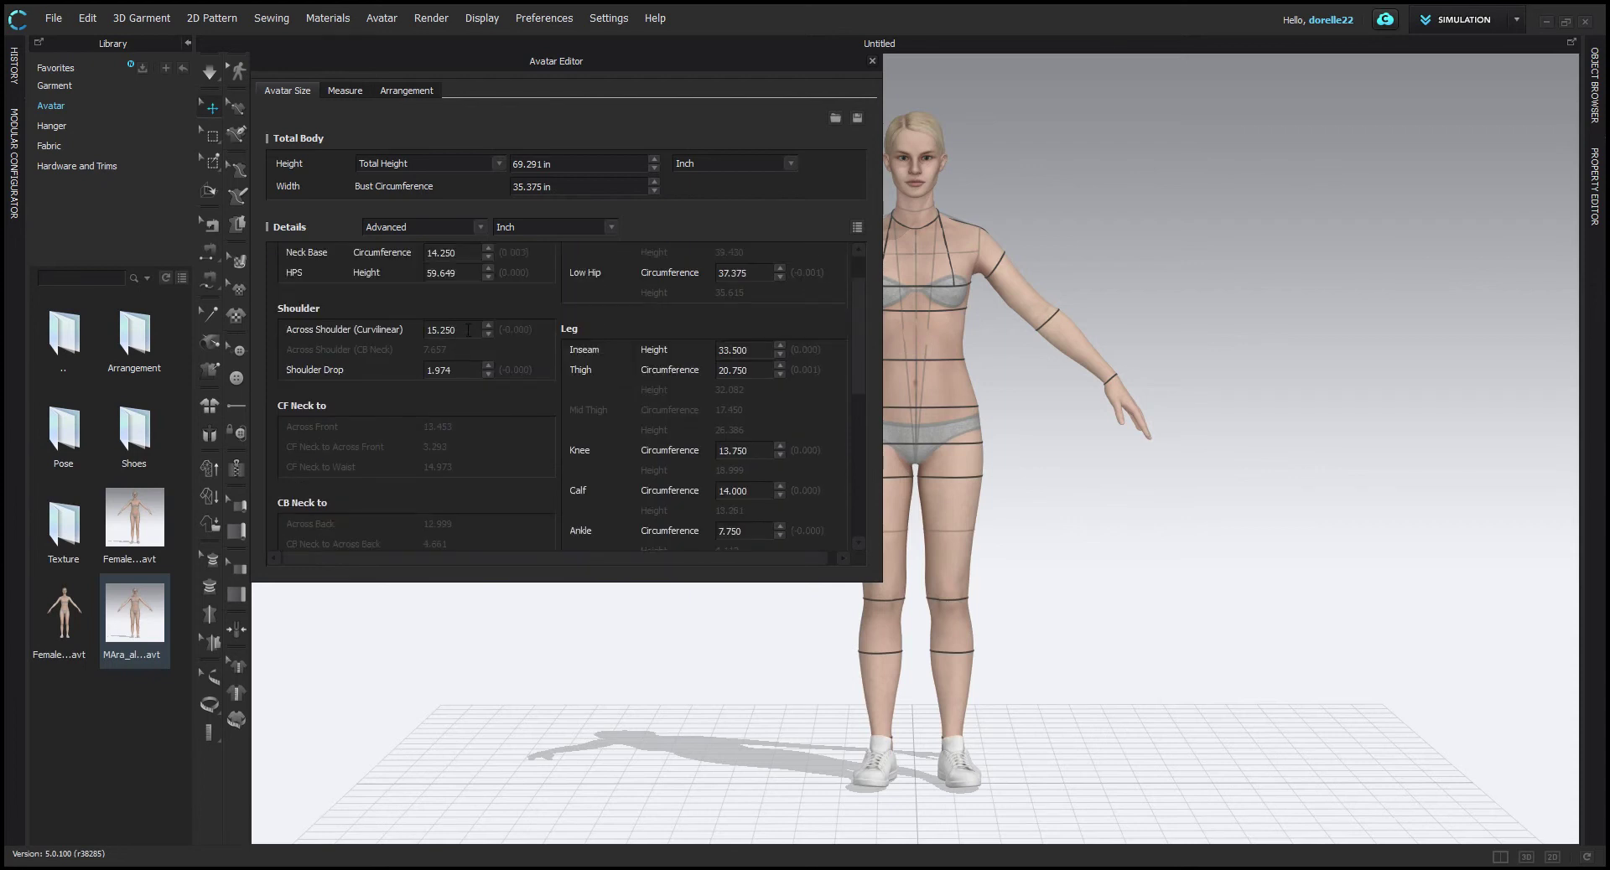
scroll(468, 338, "down", 1)
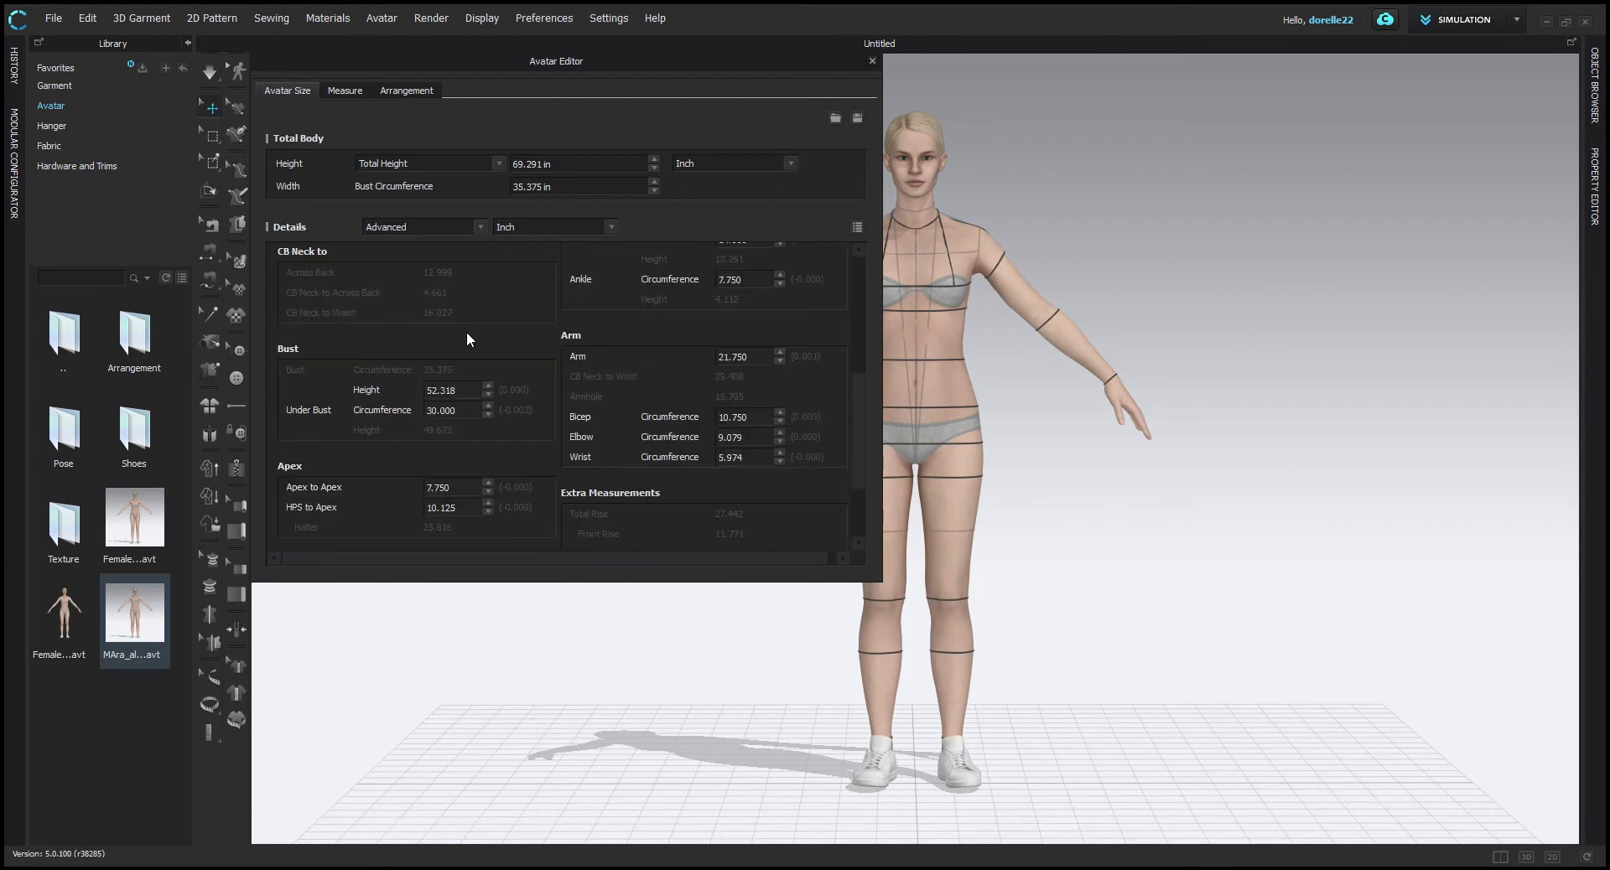
scroll(452, 406, "down", 2)
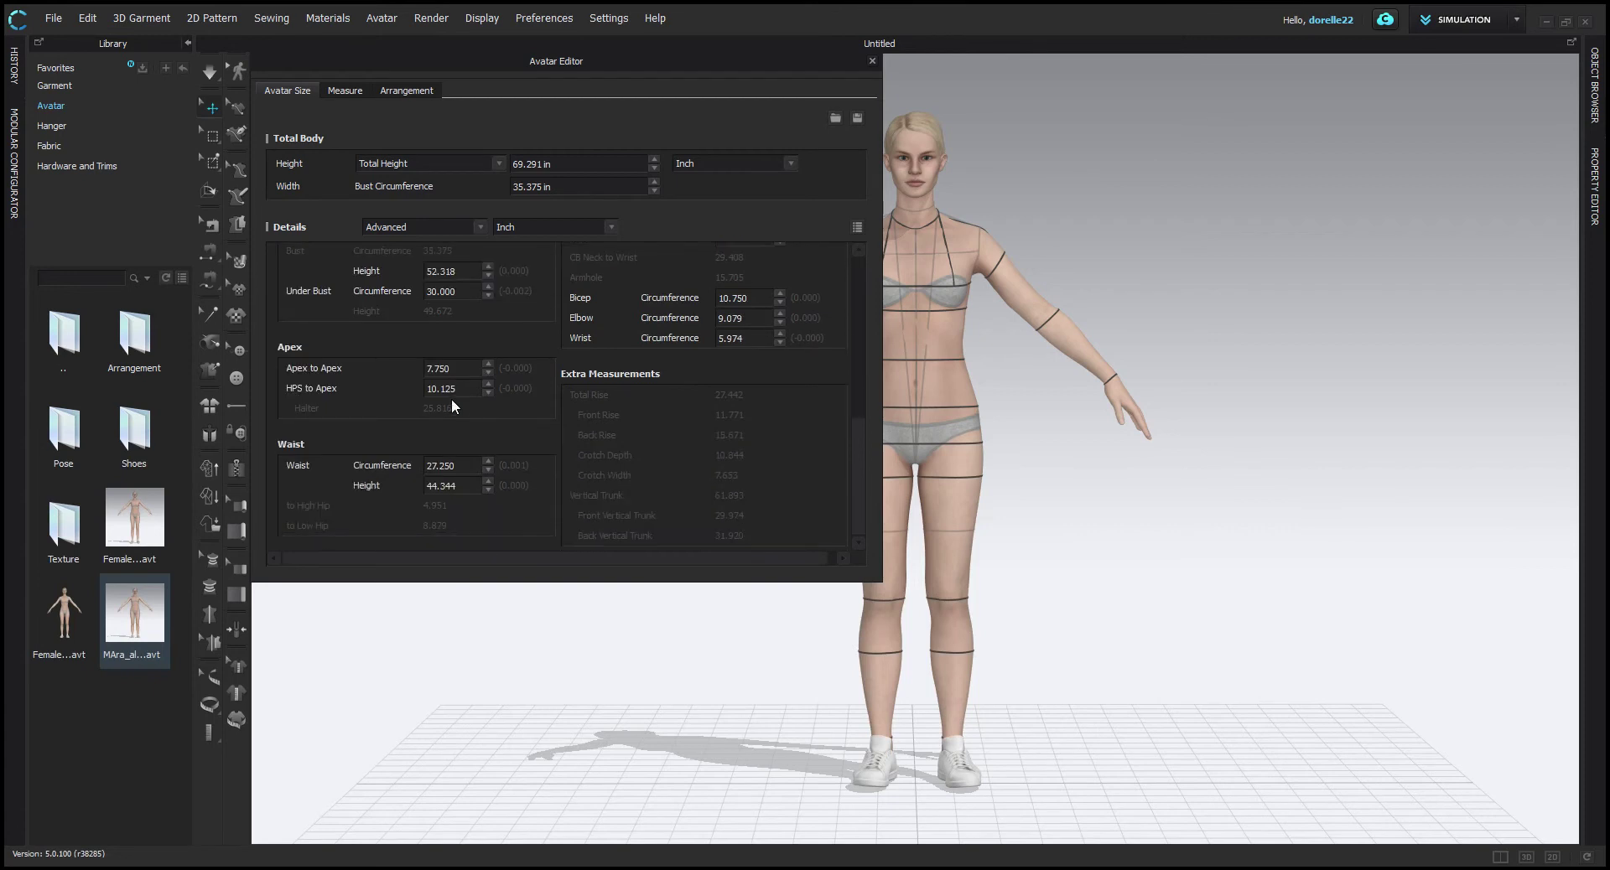
left_click(871, 62)
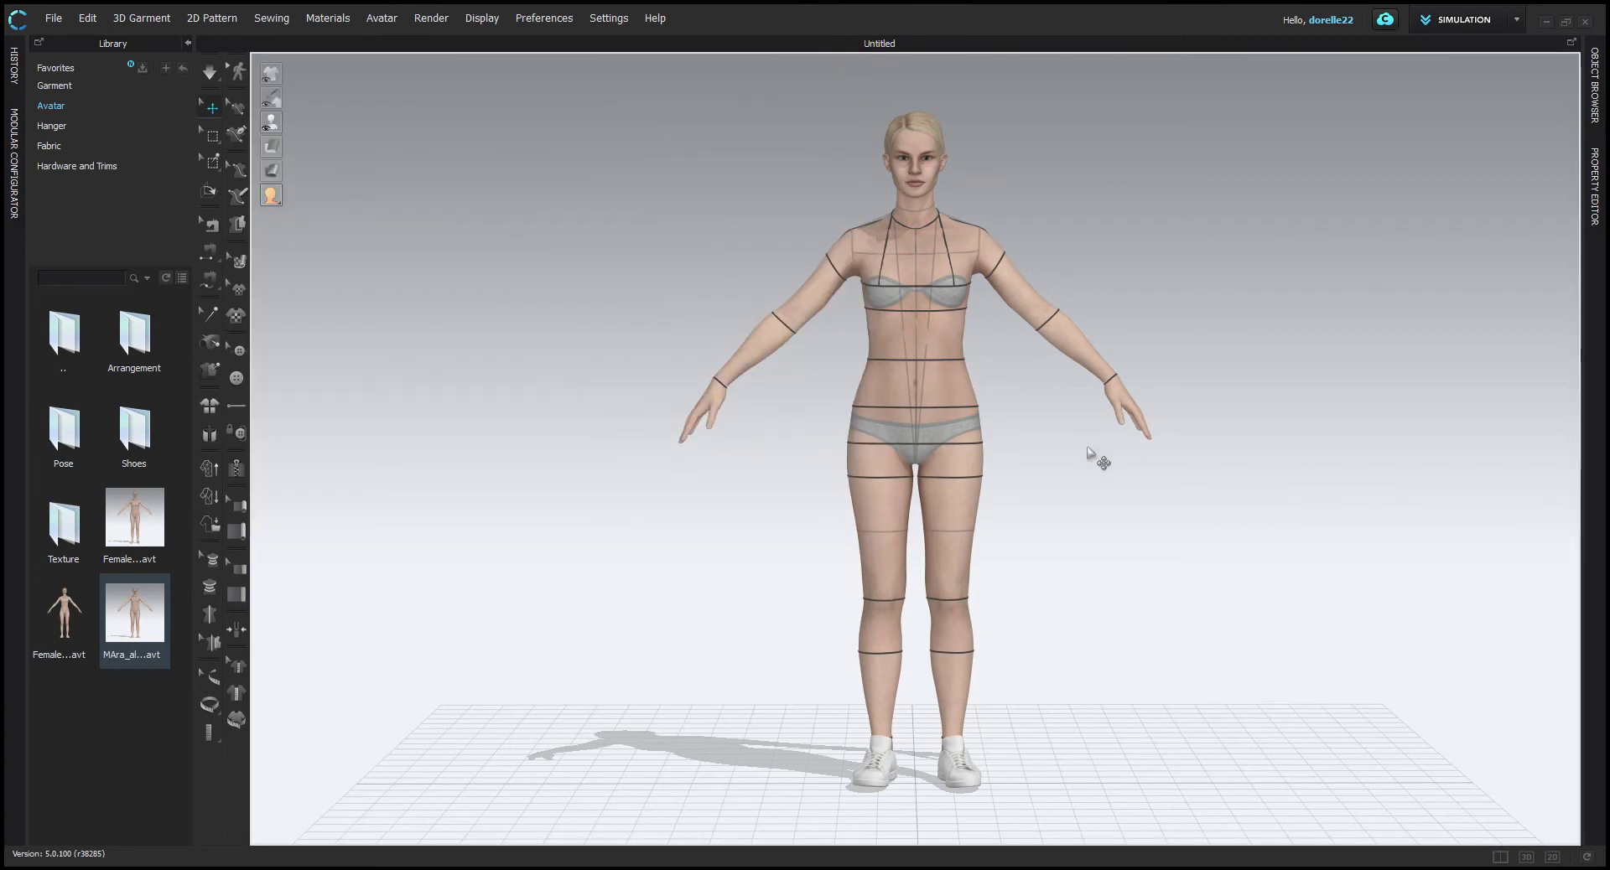
right_click_drag(1088, 453, 534, 459)
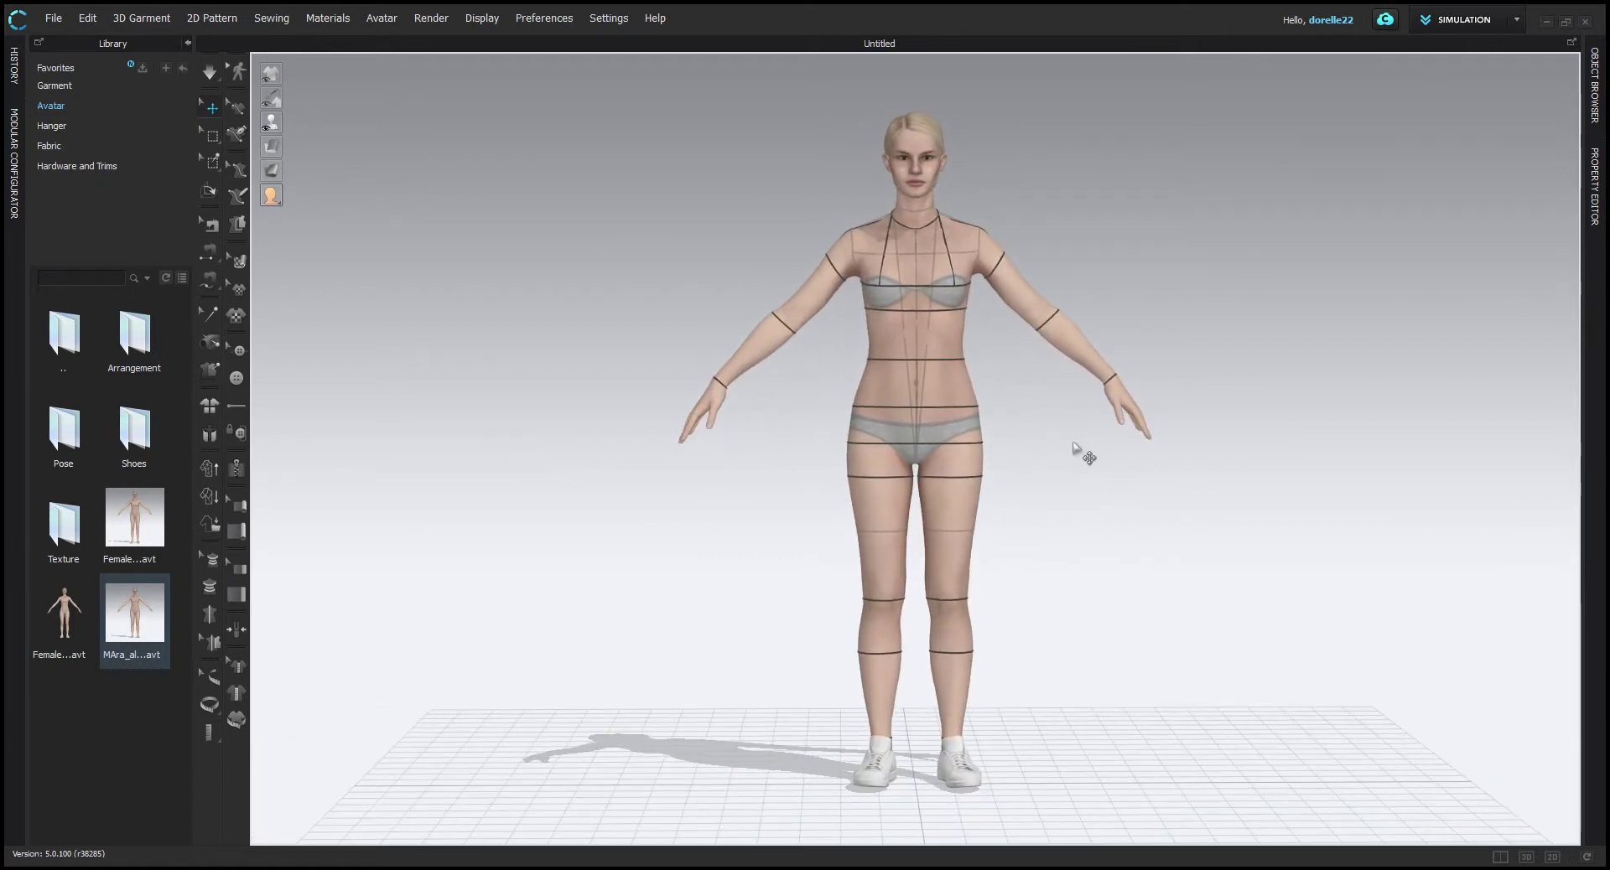